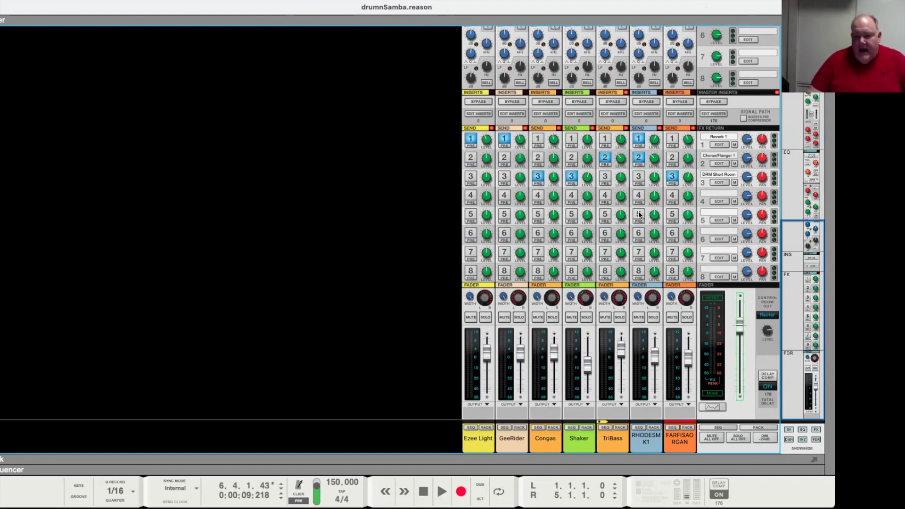
- Look over the mixer's channel strips from the inputs and dynamics down to the sends and faders
{"action": "scroll", "coordinate": [632, 223], "scroll_direction": "up", "scroll_amount": 10}
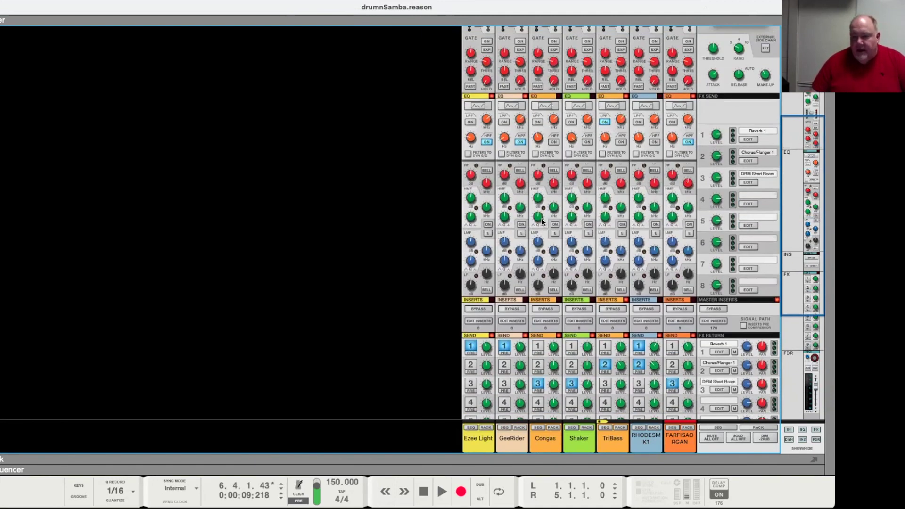
{"action": "scroll", "coordinate": [636, 153], "scroll_direction": "up", "scroll_amount": 9}
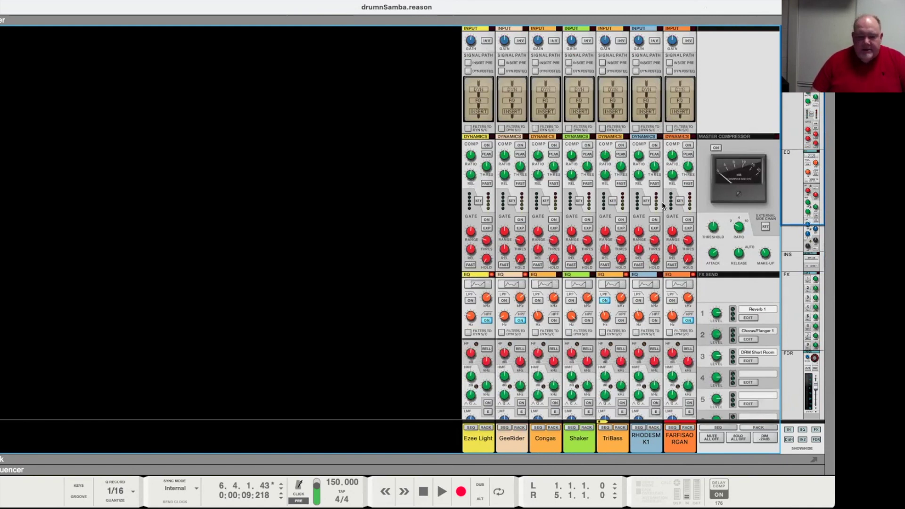
{"action": "scroll", "coordinate": [662, 204], "scroll_direction": "down", "scroll_amount": 20}
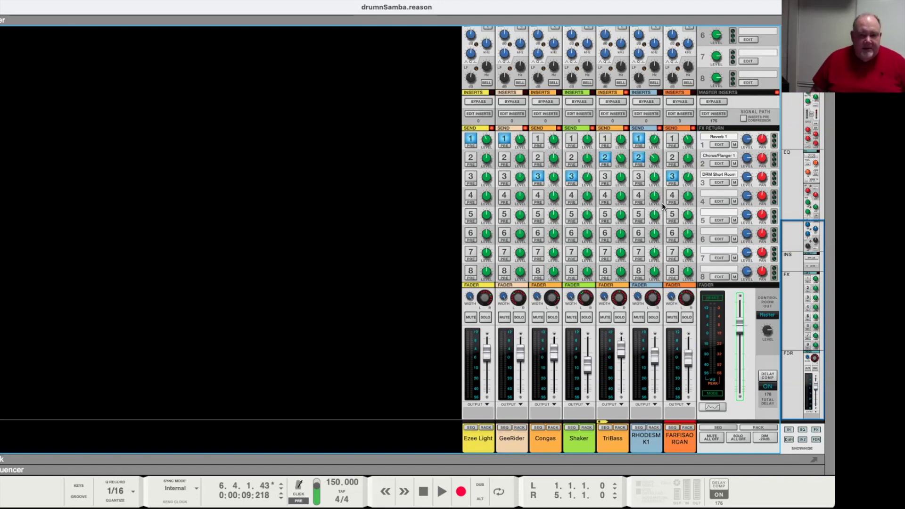
- Show the rack and unfold all devices in its first column, starting from the Master Section
{"action": "key", "text": "F6"}
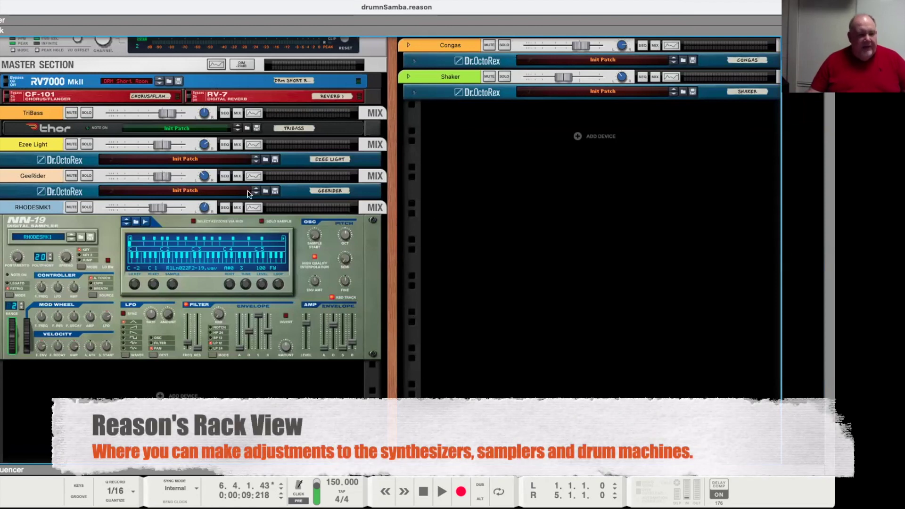
{"action": "left_click", "coordinate": [1, 193]}
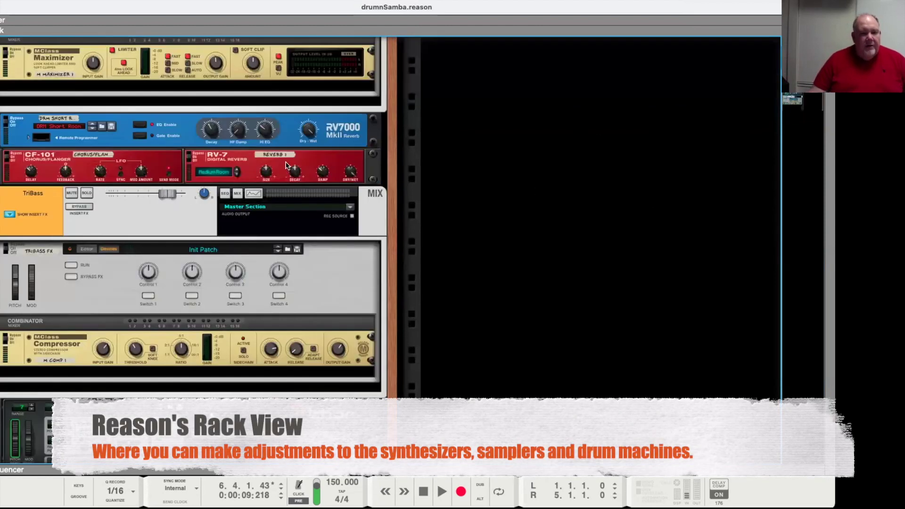
{"action": "scroll", "coordinate": [285, 165], "scroll_direction": "up", "scroll_amount": 5}
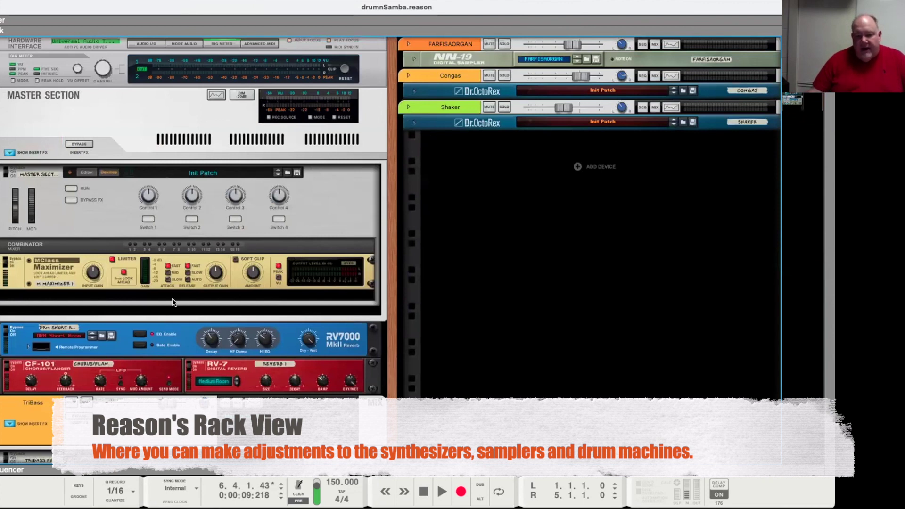
- Examine the MClass Maximizer, the RV7000, RV-7 and CF-101 send effects, and the TriBass compressor and Thor synthesizer
{"action": "left_click", "coordinate": [33, 269]}
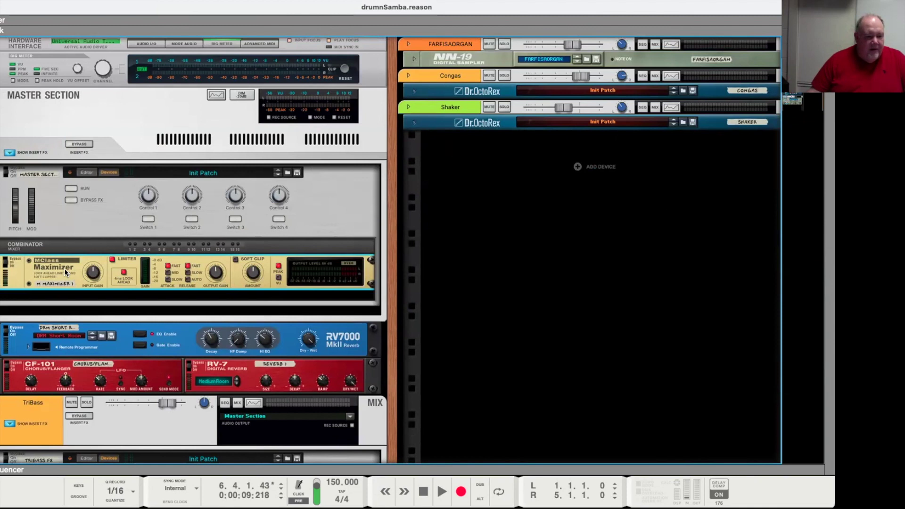
{"action": "scroll", "coordinate": [64, 268], "scroll_direction": "down", "scroll_amount": 3}
{"action": "left_click", "coordinate": [132, 265]}
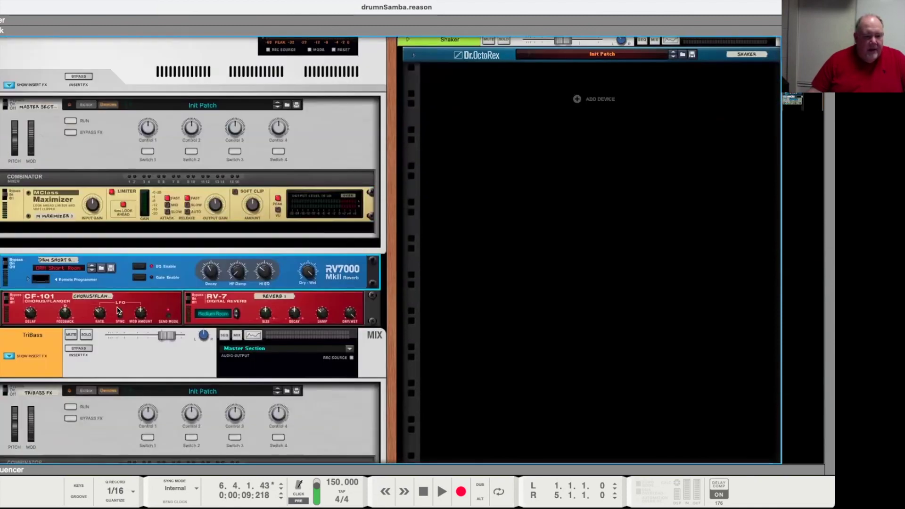
{"action": "left_click", "coordinate": [237, 301]}
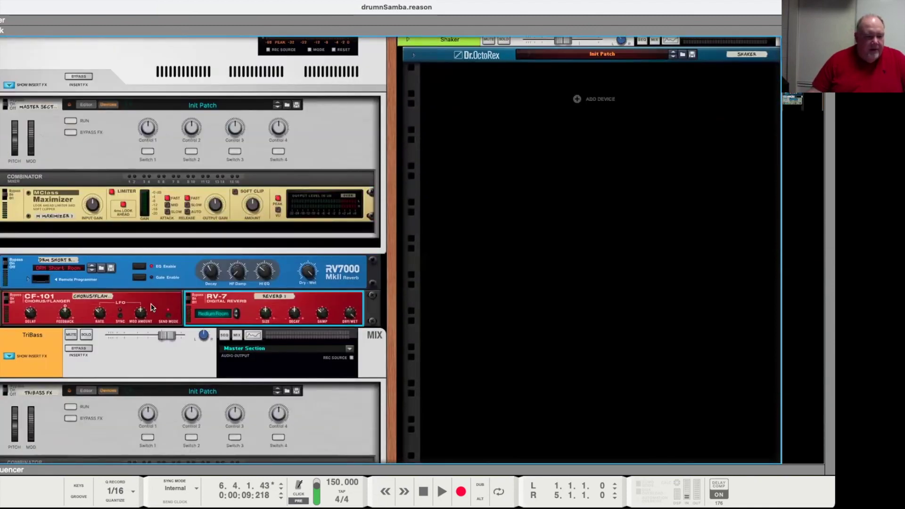
{"action": "left_click", "coordinate": [151, 306]}
{"action": "scroll", "coordinate": [184, 306], "scroll_direction": "down", "scroll_amount": 7}
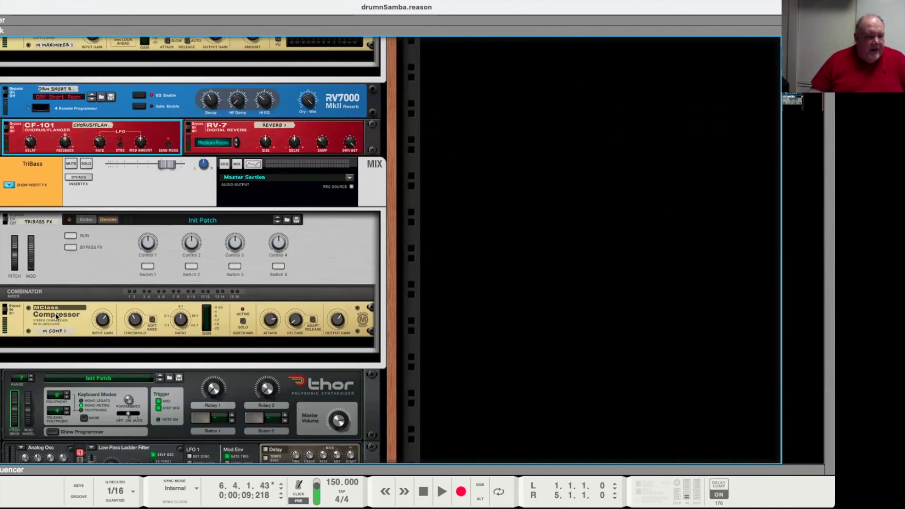
{"action": "scroll", "coordinate": [42, 307], "scroll_direction": "down", "scroll_amount": 7}
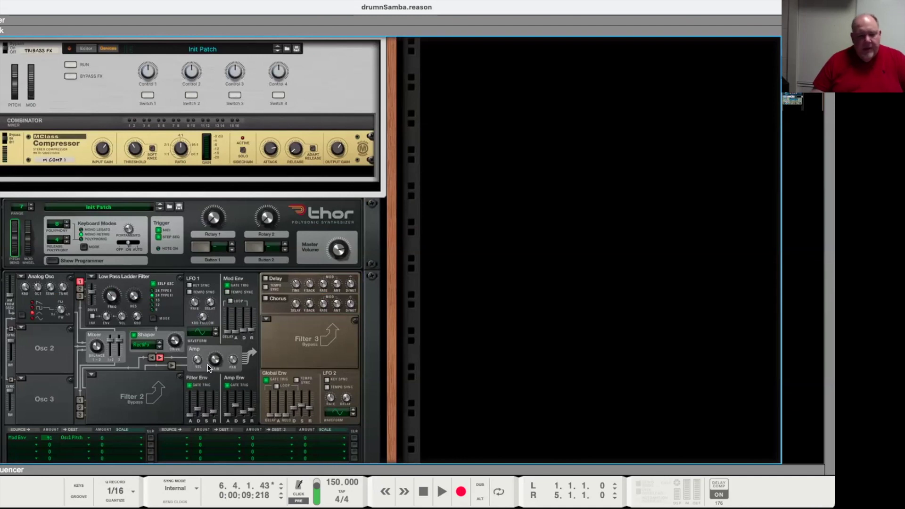
{"action": "scroll", "coordinate": [207, 369], "scroll_direction": "down", "scroll_amount": 4}
- Audition loop slots 1, 2 and 3 of the Ezee Light Dr. OctoRex, running and stopping each one
{"action": "scroll", "coordinate": [210, 364], "scroll_direction": "down", "scroll_amount": 17}
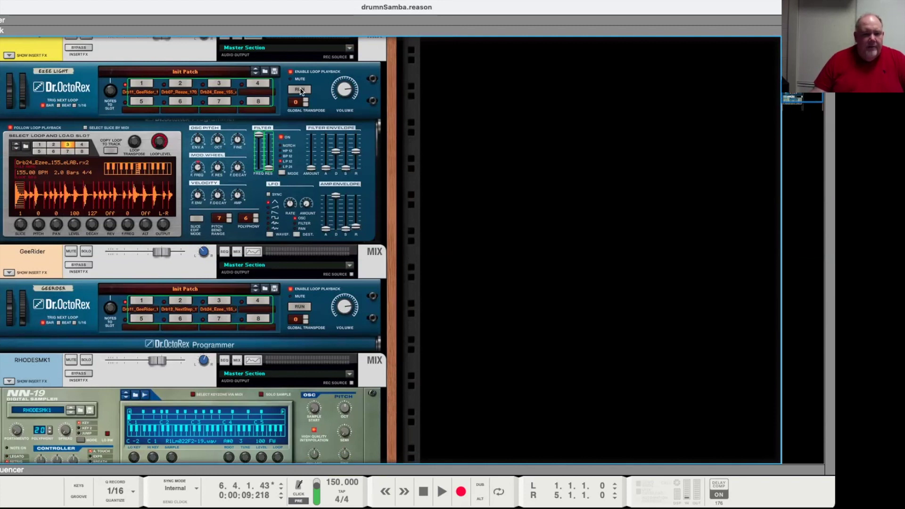
{"action": "left_click", "coordinate": [148, 90]}
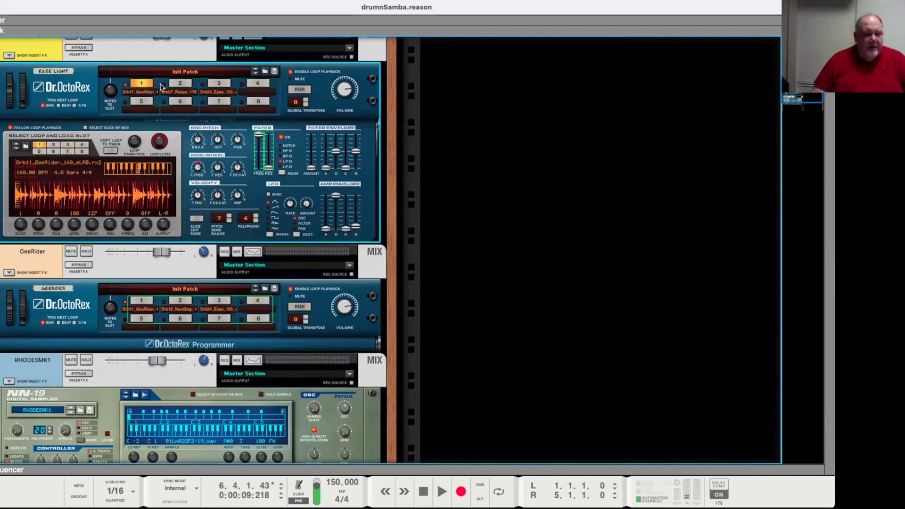
{"action": "left_click", "coordinate": [298, 91]}
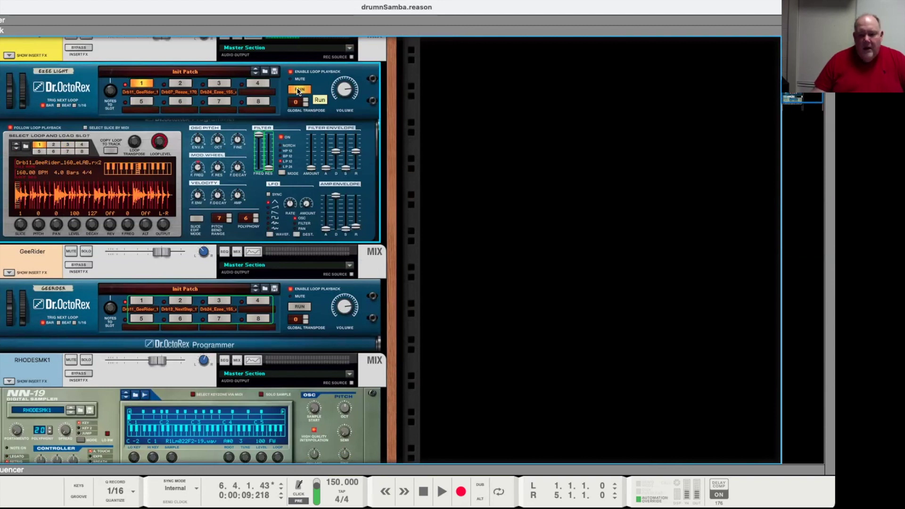
{"action": "left_click", "coordinate": [297, 91]}
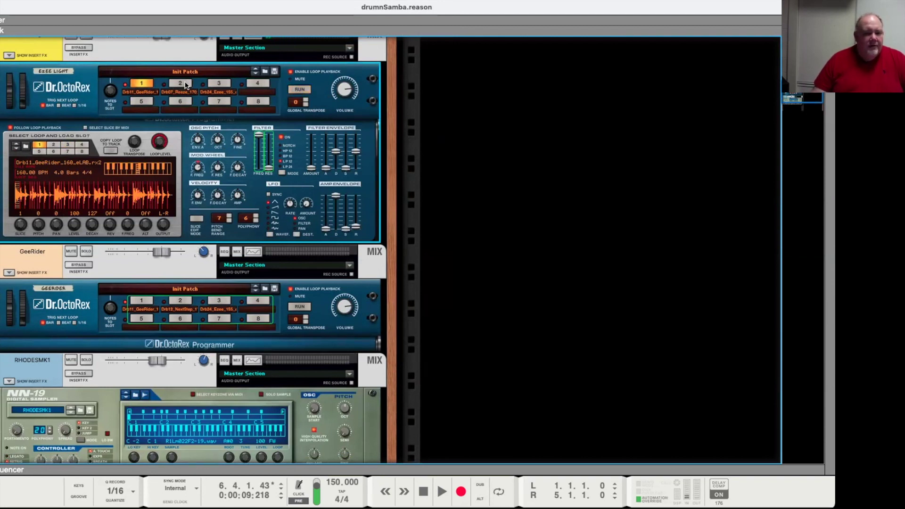
{"action": "left_click", "coordinate": [175, 91]}
{"action": "left_click", "coordinate": [301, 90]}
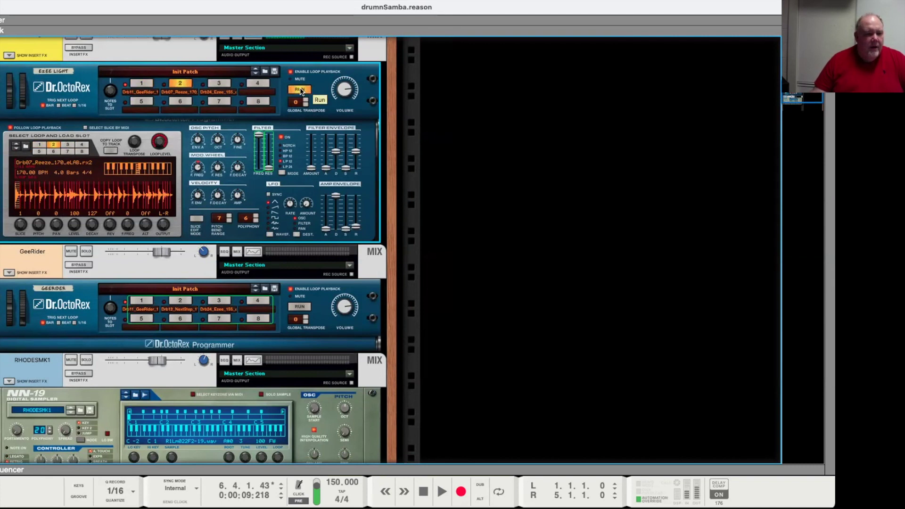
{"action": "left_click", "coordinate": [300, 90]}
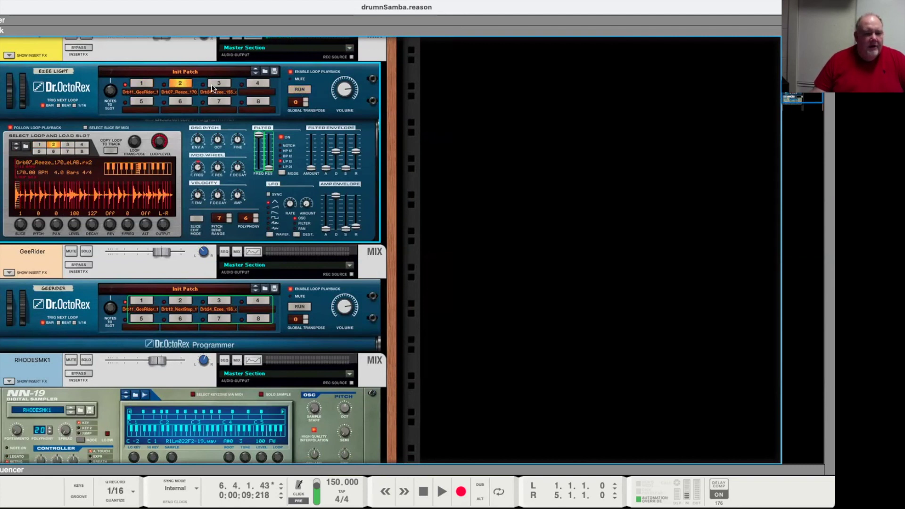
{"action": "left_click", "coordinate": [218, 83]}
{"action": "left_click", "coordinate": [300, 90]}
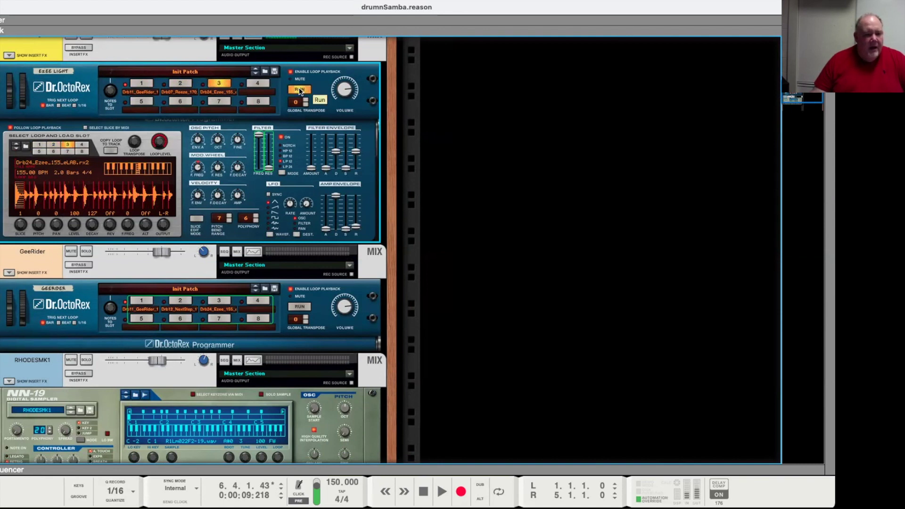
{"action": "left_click", "coordinate": [300, 90]}
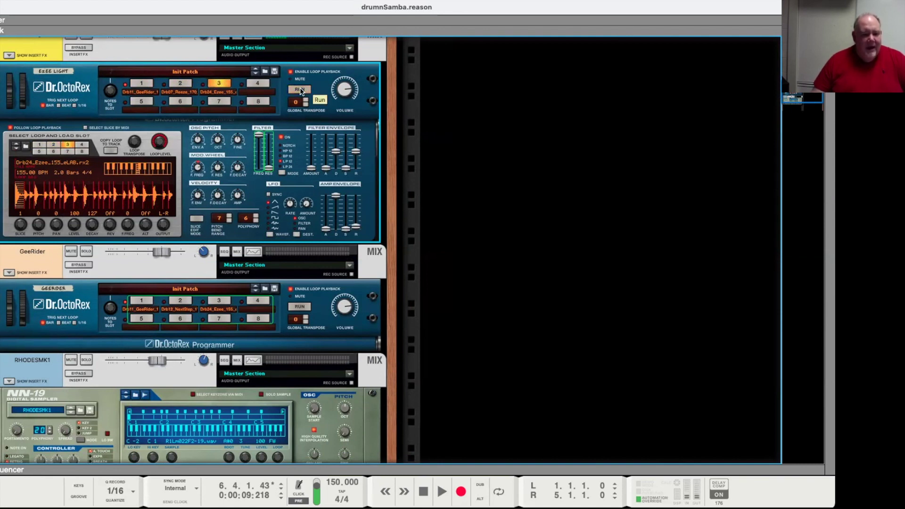
- Audition loop slots 1, 2 and 3 of the GeeRider Dr. OctoRex and leave slot 1 selected
{"action": "left_click", "coordinate": [140, 302]}
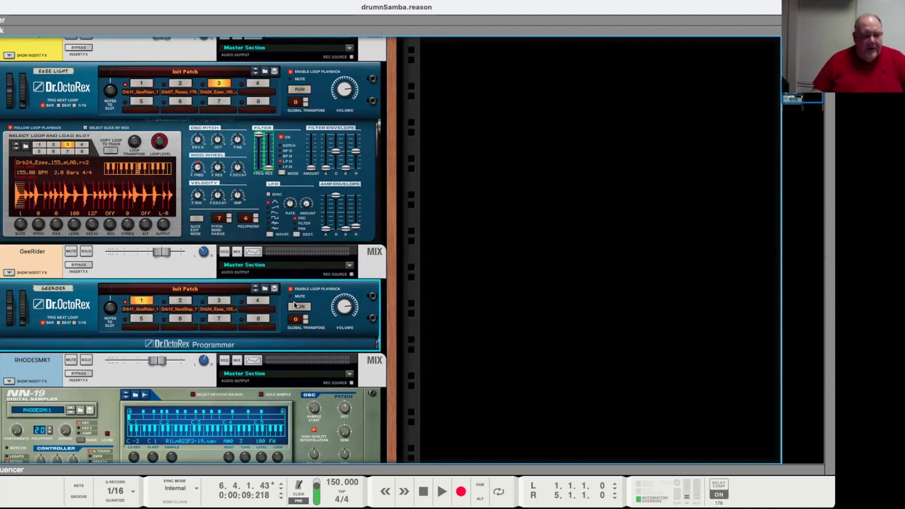
{"action": "left_click", "coordinate": [299, 307]}
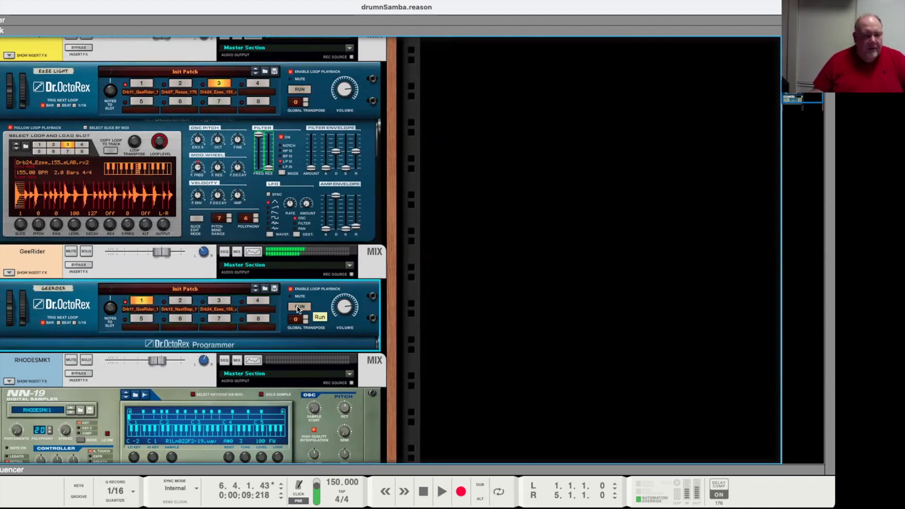
{"action": "left_click", "coordinate": [298, 309]}
{"action": "left_click", "coordinate": [180, 302]}
{"action": "left_click", "coordinate": [296, 308]}
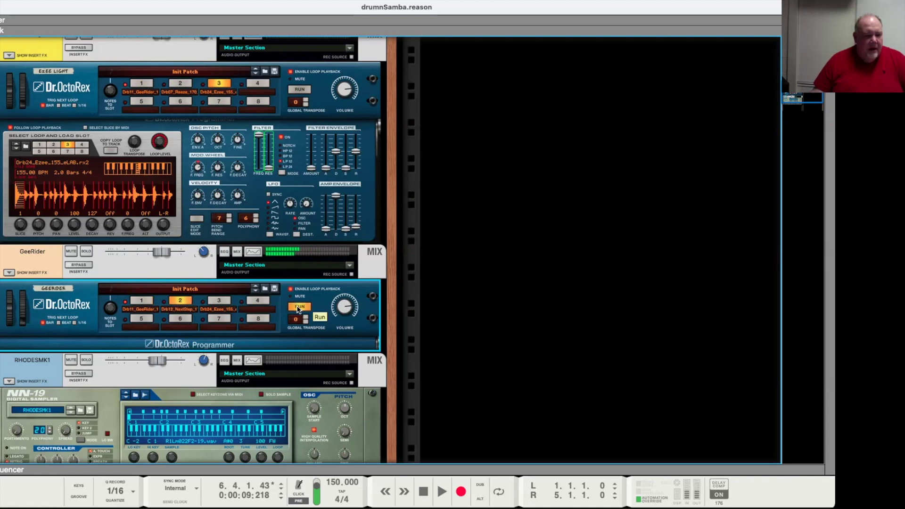
{"action": "left_click", "coordinate": [297, 309]}
{"action": "left_click", "coordinate": [217, 303]}
{"action": "left_click", "coordinate": [309, 308]}
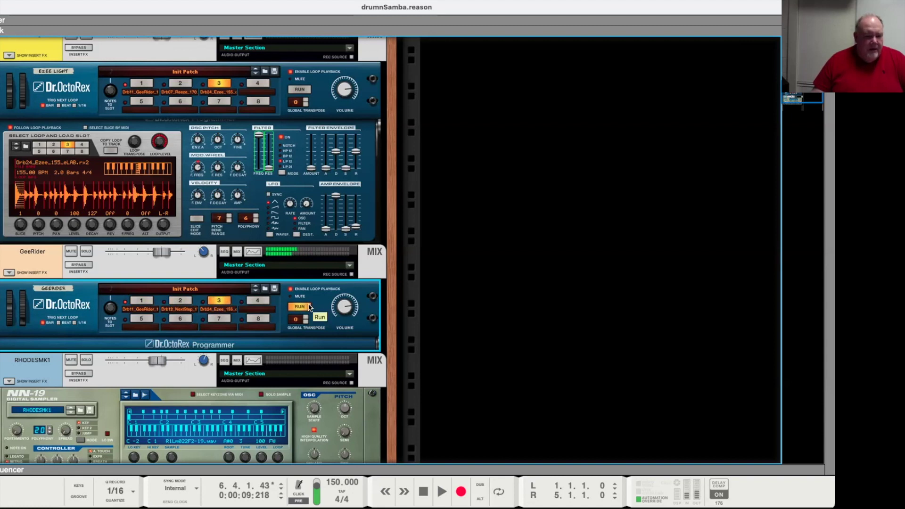
{"action": "left_click", "coordinate": [310, 307]}
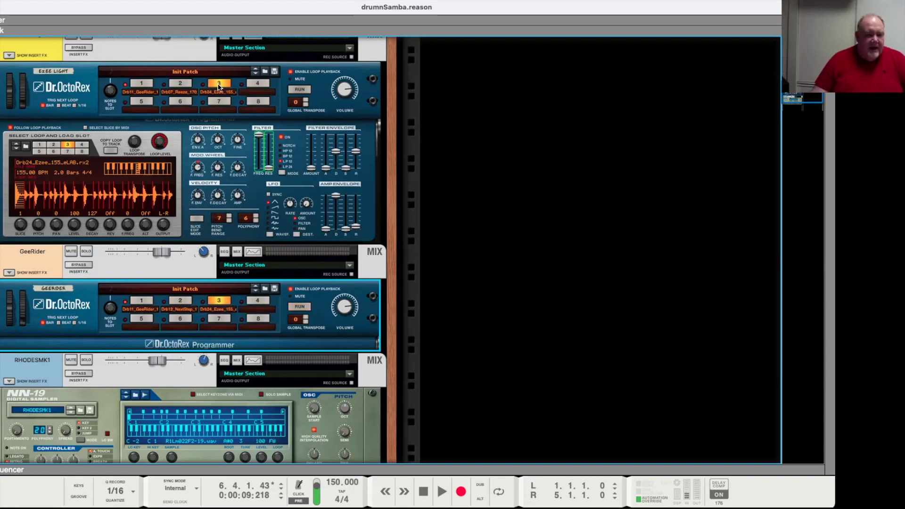
{"action": "left_click", "coordinate": [142, 300]}
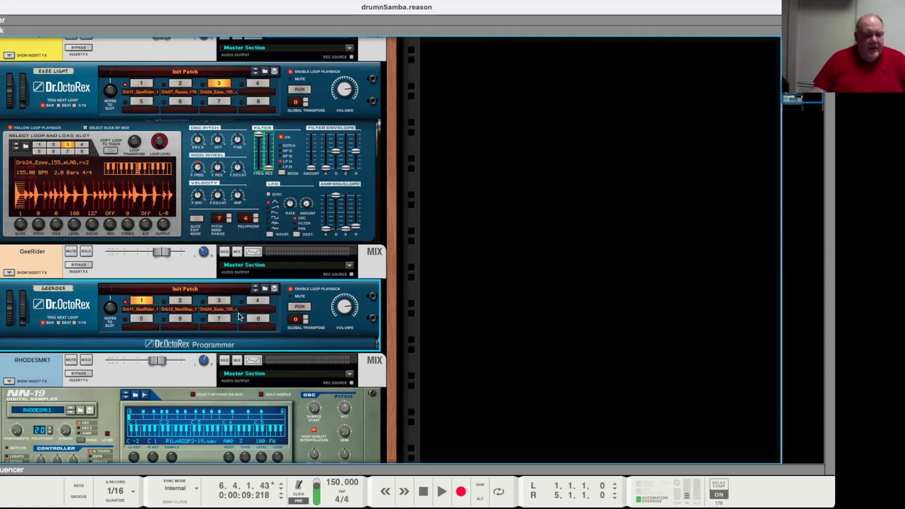
- Unfold the FARFISAORGAN, Congas and Shaker devices in the rack's second column
{"action": "scroll", "coordinate": [238, 313], "scroll_direction": "down", "scroll_amount": 5}
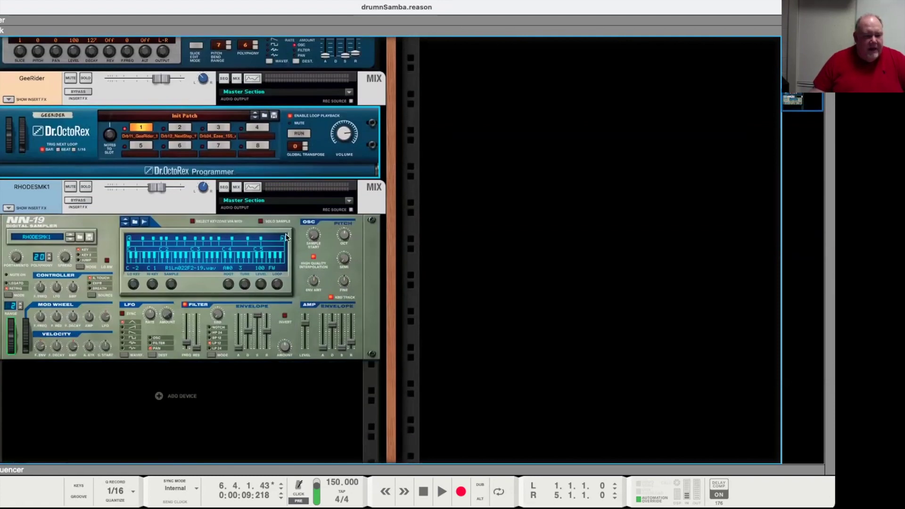
{"action": "scroll", "coordinate": [209, 290], "scroll_direction": "up", "scroll_amount": 15}
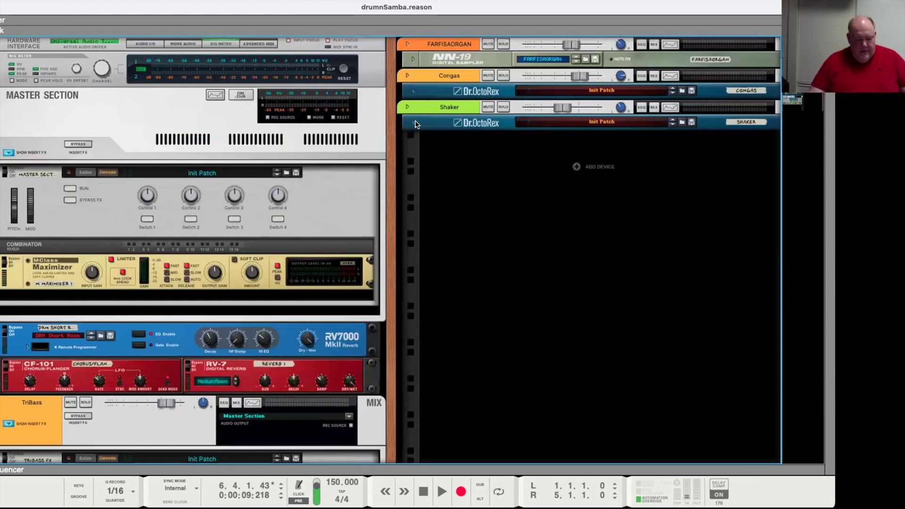
{"action": "left_click", "coordinate": [412, 127], "text": "alt"}
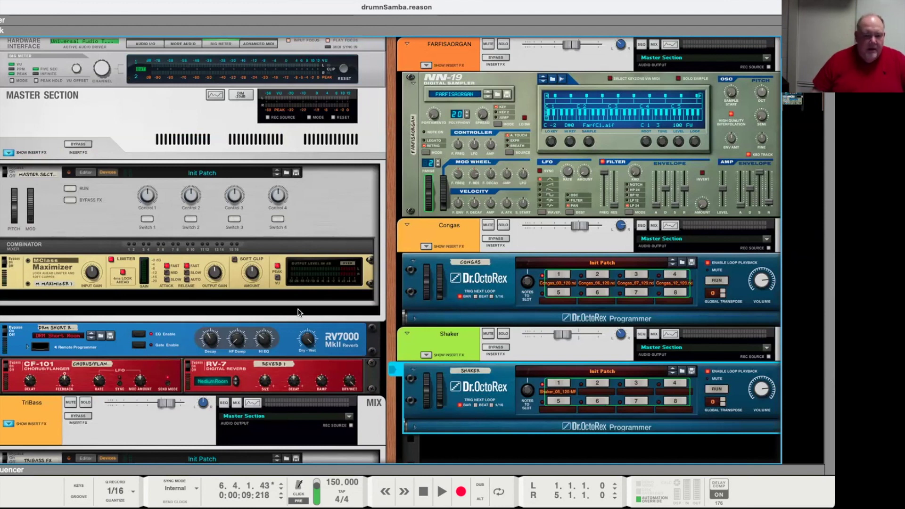
- Enable Select Slice by MIDI on the Ezee Light Dr. OctoRex
{"action": "scroll", "coordinate": [291, 308], "scroll_direction": "down", "scroll_amount": 10}
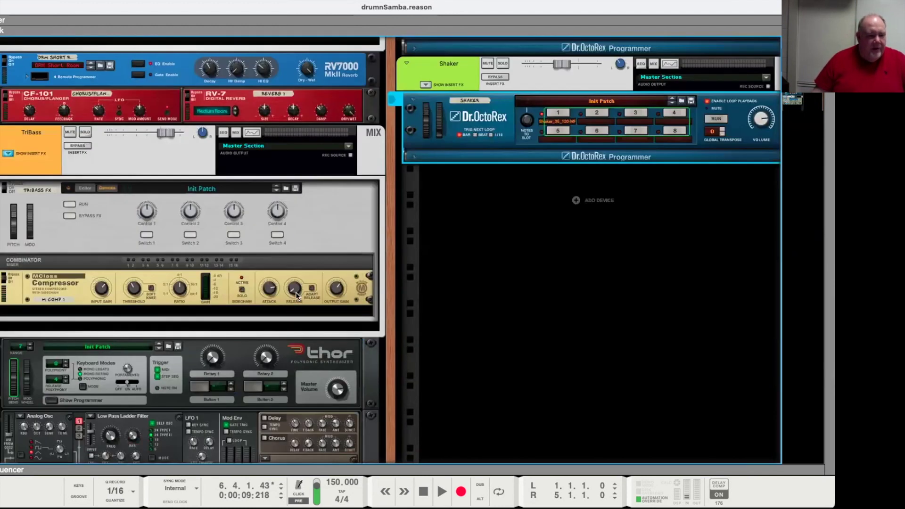
{"action": "scroll", "coordinate": [95, 213], "scroll_direction": "down", "scroll_amount": 8}
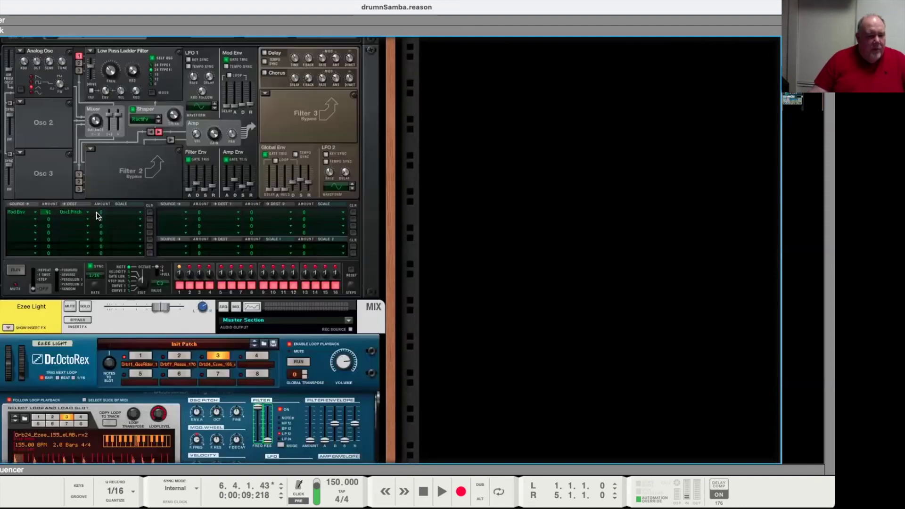
{"action": "scroll", "coordinate": [343, 224], "scroll_direction": "down", "scroll_amount": 5}
{"action": "scroll", "coordinate": [266, 221], "scroll_direction": "up", "scroll_amount": 4}
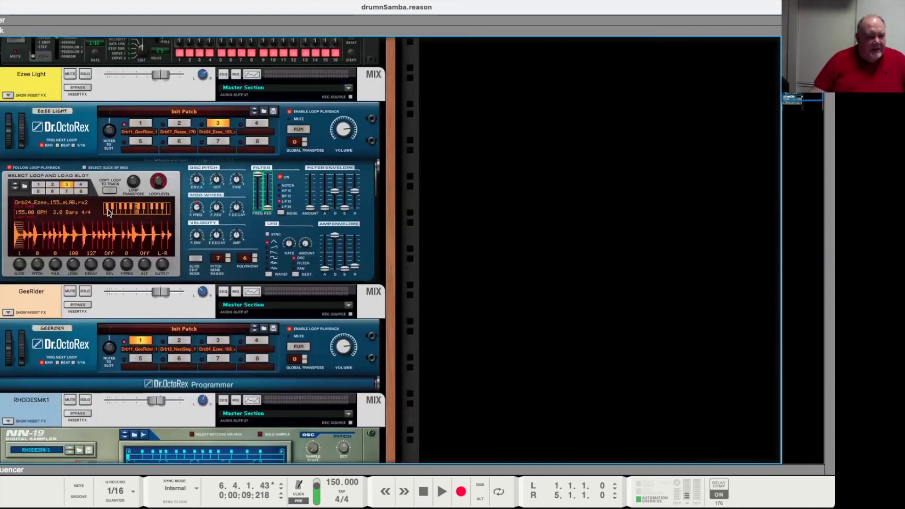
{"action": "left_click", "coordinate": [83, 168]}
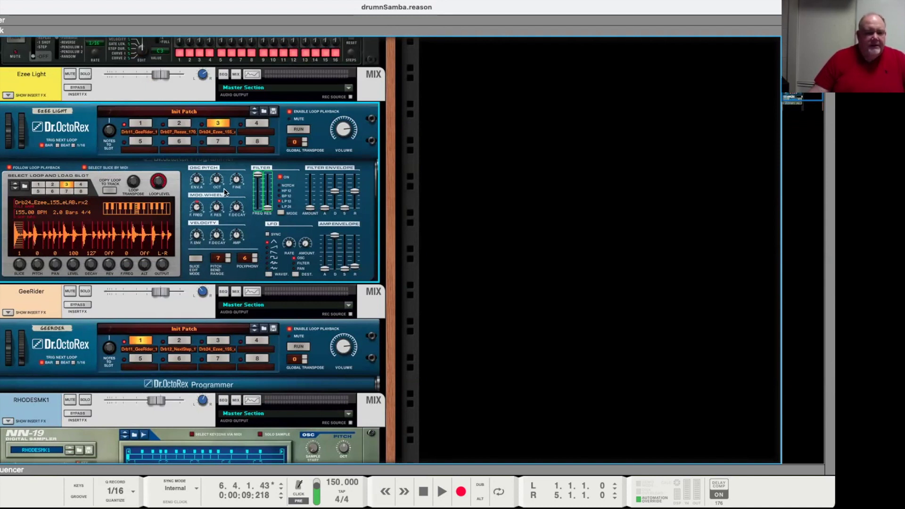
- Run Ezee Light's loop 3 and try out its Loop Transpose and filter frequency controls
{"action": "left_click", "coordinate": [299, 130]}
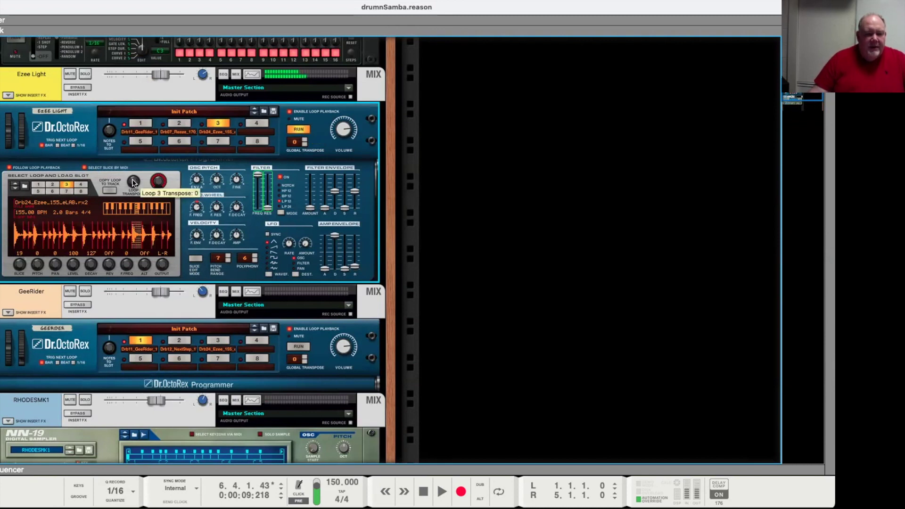
{"action": "mouse_move", "coordinate": [133, 182]}
{"action": "left_mouse_down"}
{"action": "mouse_move", "coordinate": [130, 204]}
{"action": "mouse_move", "coordinate": [131, 162]}
{"action": "mouse_move", "coordinate": [124, 195]}
{"action": "mouse_move", "coordinate": [122, 185]}
{"action": "left_mouse_up"}
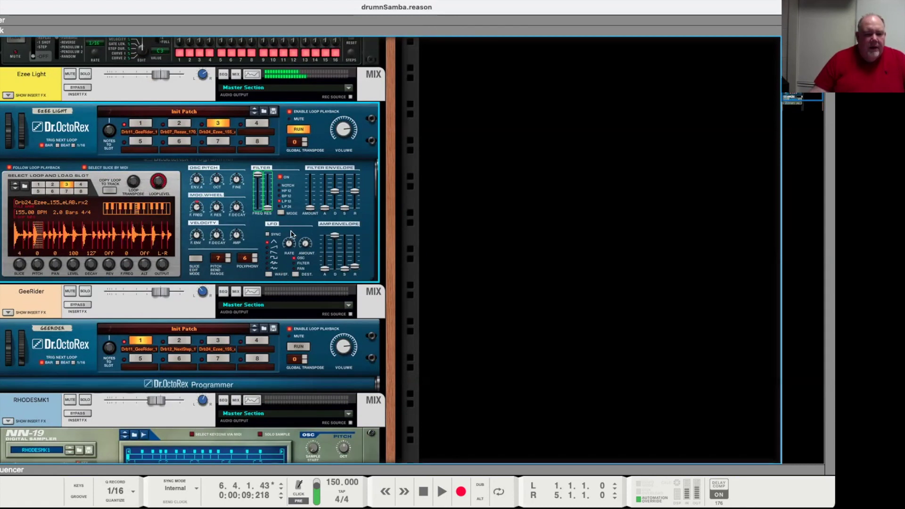
{"action": "left_click_drag", "start_coordinate": [257, 177], "coordinate": [258, 206]}
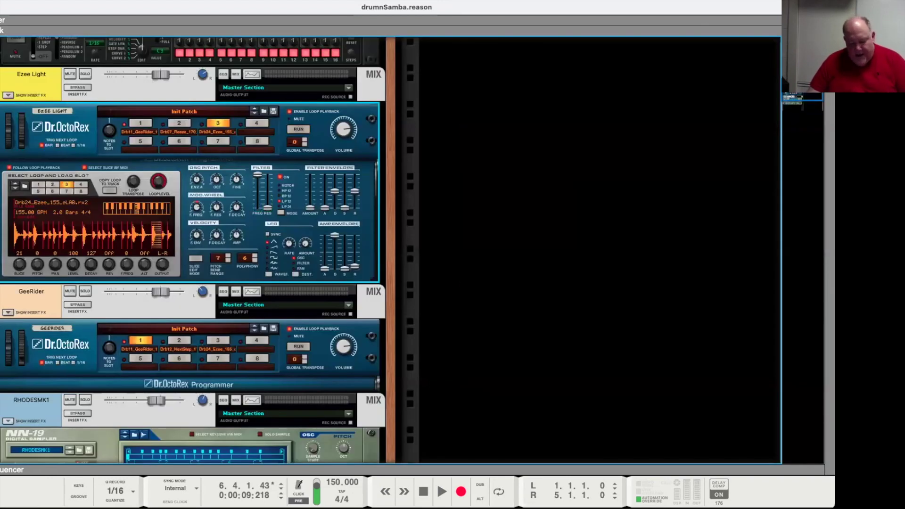
- Switch to the sequencer and open the first RHODESMK1 clip of the Intro block in the note editor
{"action": "key", "text": "F7"}
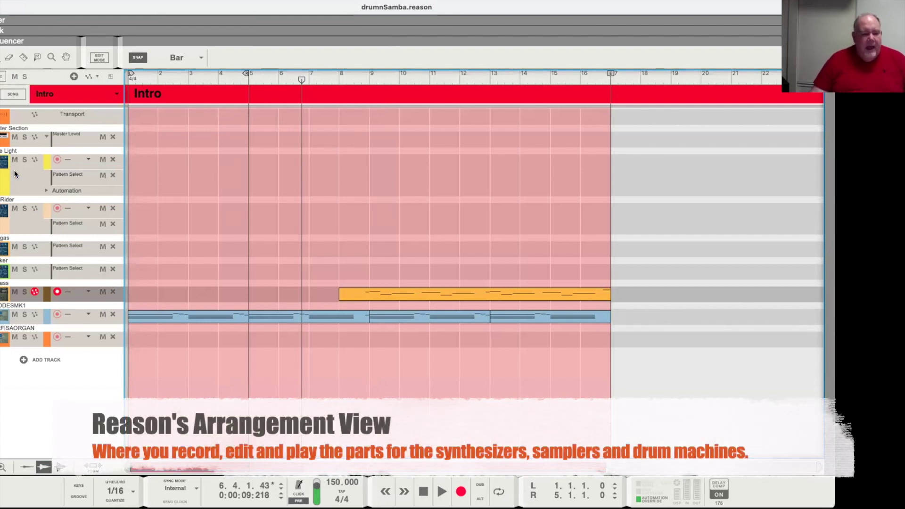
{"action": "left_click", "coordinate": [59, 319]}
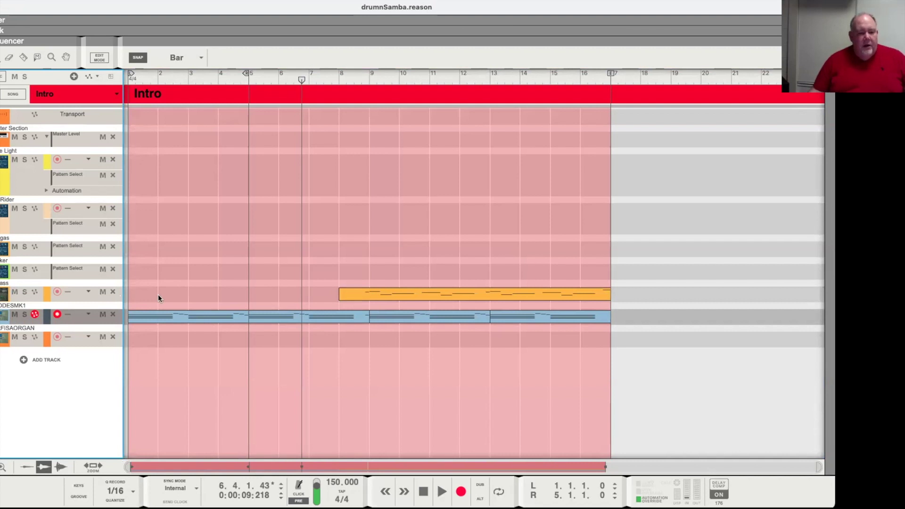
{"action": "double_click", "coordinate": [146, 315]}
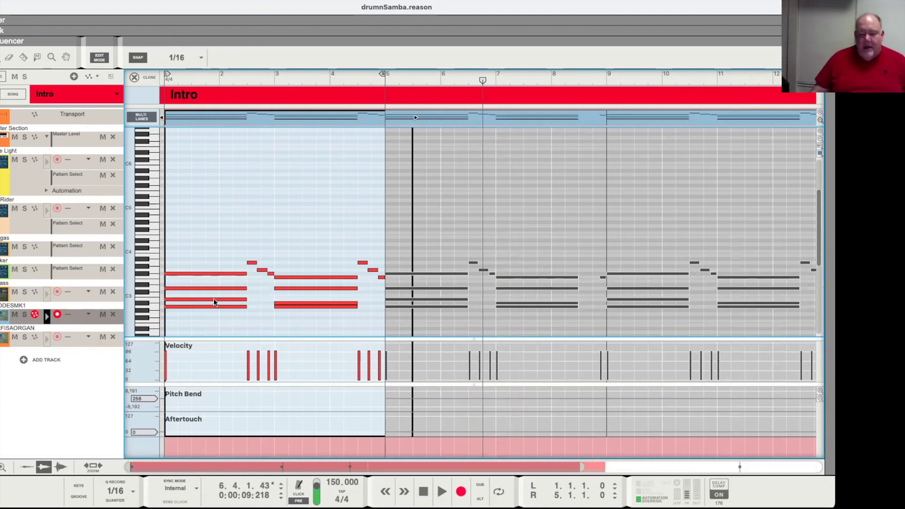
- Play the RHODESMK1 track soloed, audition notes on the editor's keyboard, and turn the solo off again
{"action": "left_click", "coordinate": [25, 315]}
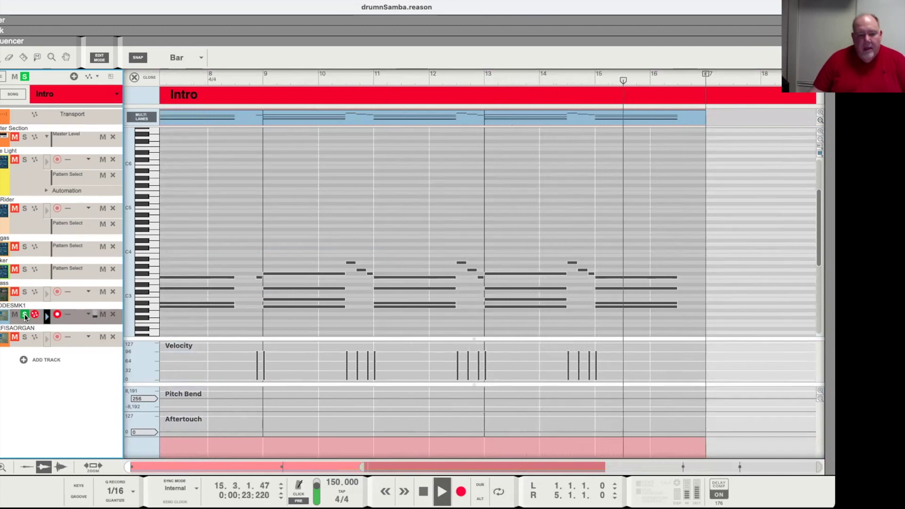
{"action": "key", "text": "space"}
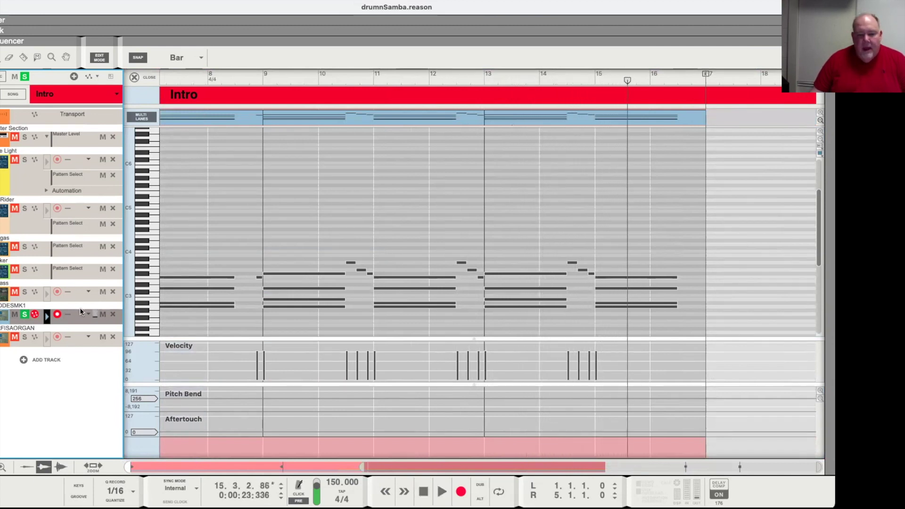
{"action": "key", "text": "super+6"}
{"action": "left_click", "coordinate": [146, 300]}
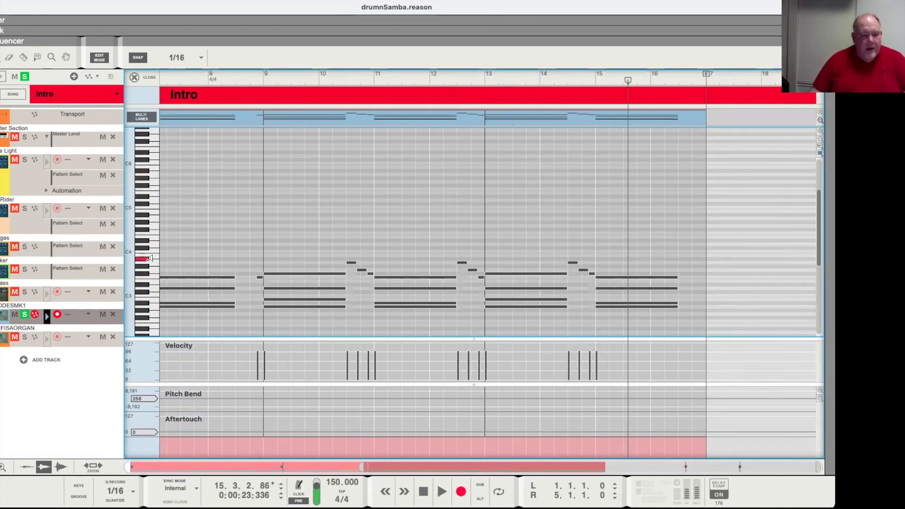
{"action": "left_click", "coordinate": [24, 315]}
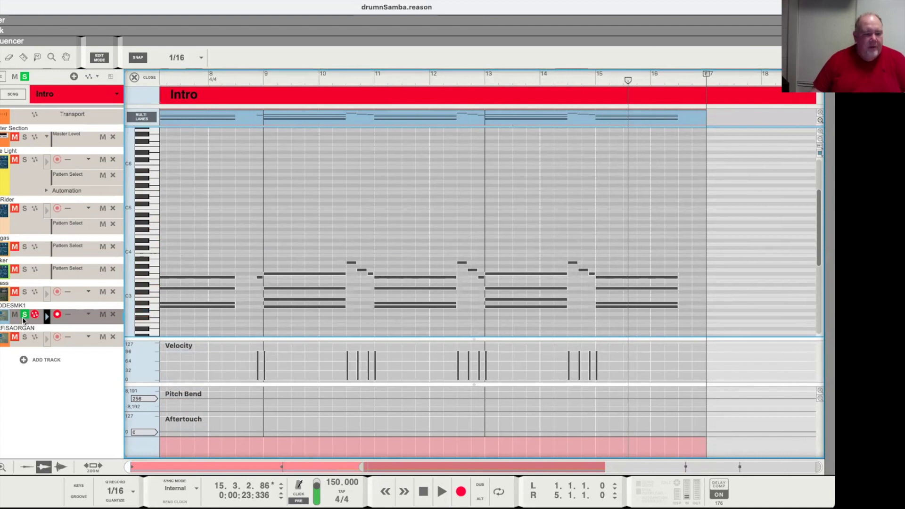
{"action": "key", "text": "super+1"}
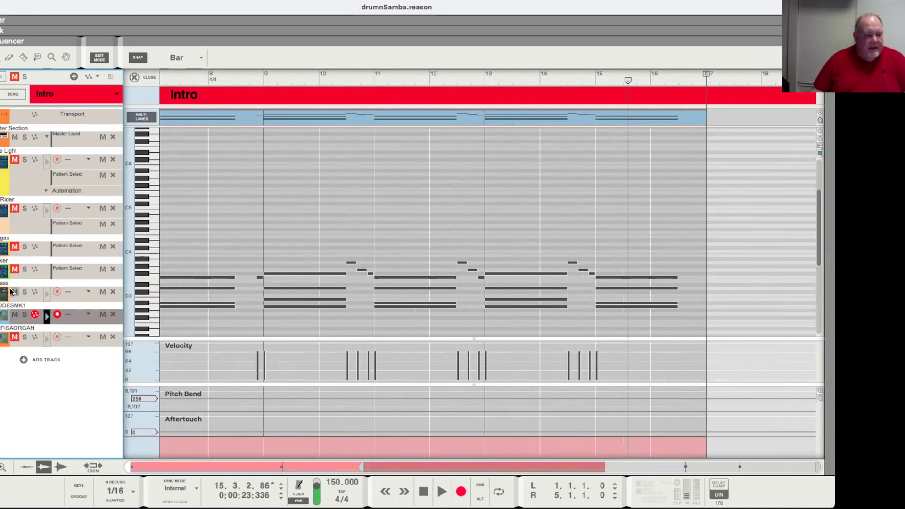
- Show the whole TriBass clip with its notes, and play the Intro from the start with only TriBass and RHODESMK1 unmuted
{"action": "left_click", "coordinate": [75, 293]}
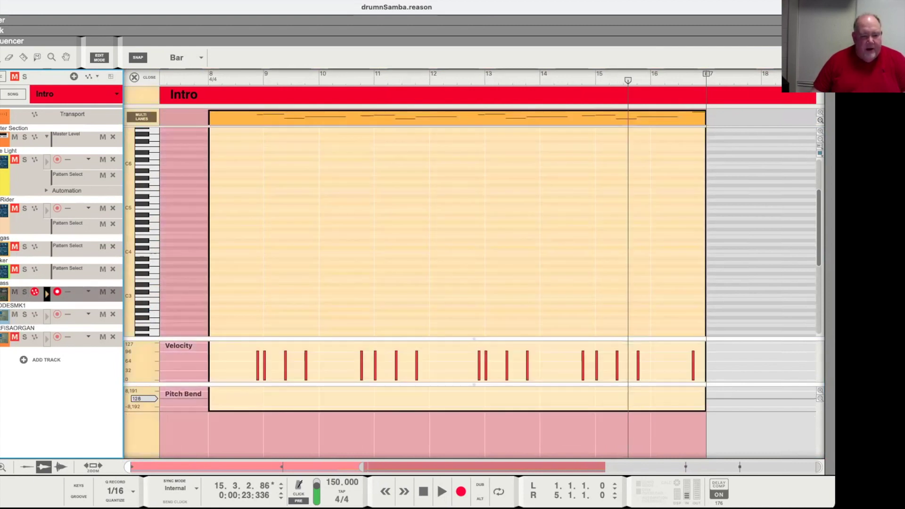
{"action": "scroll", "coordinate": [477, 236], "scroll_direction": "left", "scroll_amount": 5}
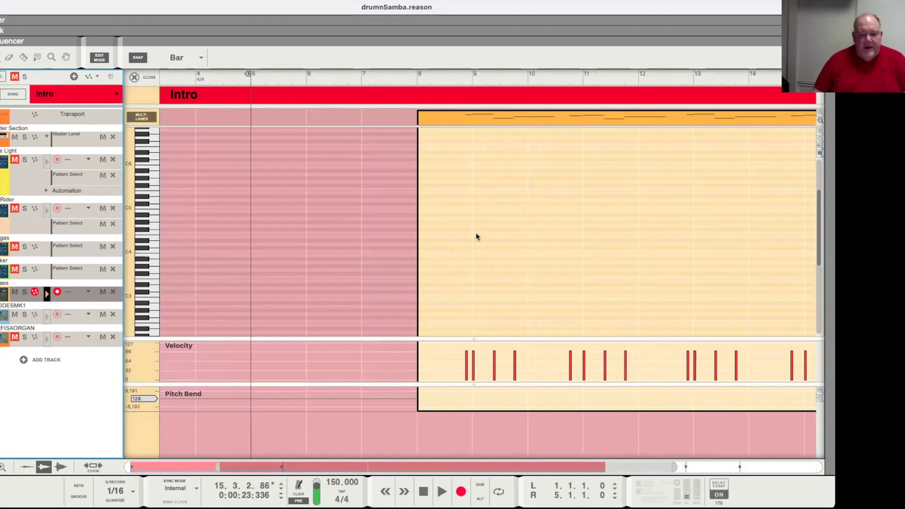
{"action": "scroll", "coordinate": [504, 228], "scroll_direction": "down", "scroll_amount": 4}
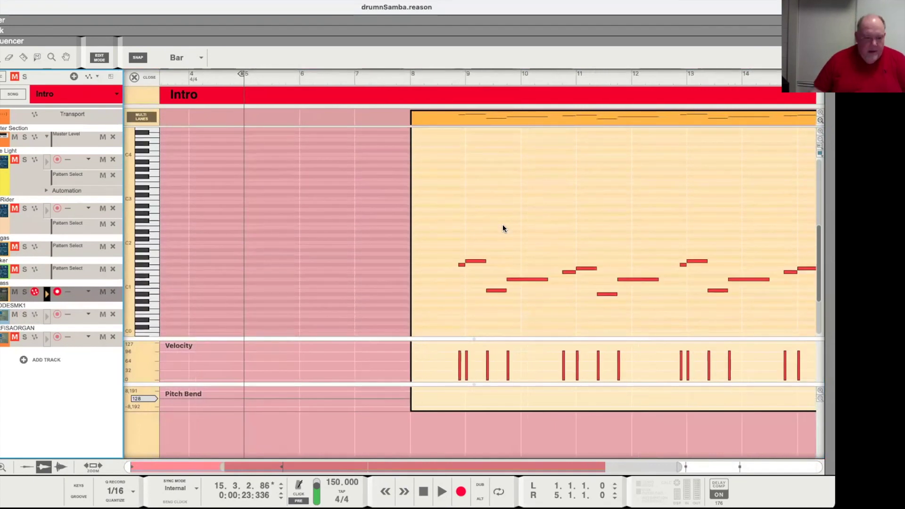
{"action": "left_click", "coordinate": [92, 467]}
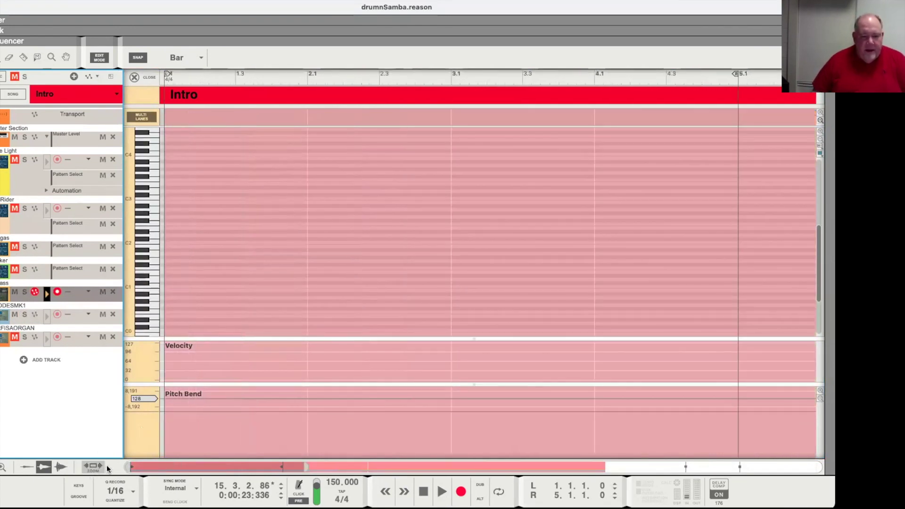
{"action": "left_click_drag", "start_coordinate": [302, 466], "coordinate": [761, 456]}
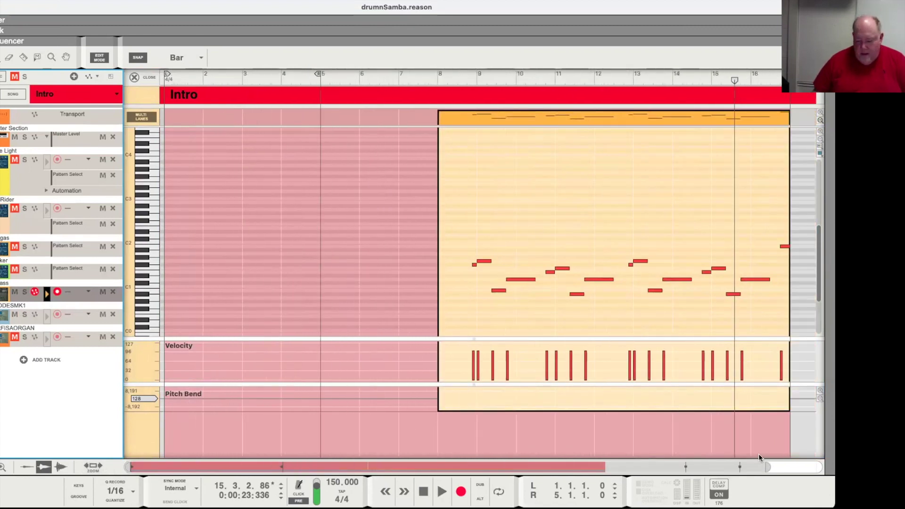
{"action": "key", "text": "Home"}
{"action": "key", "text": "space"}
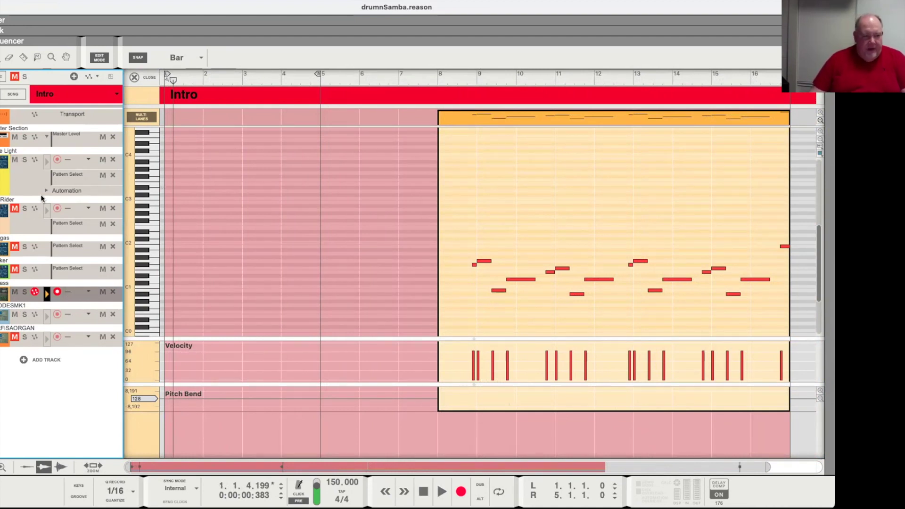
- Unmute and select the Ezee Light track, and switch the arrangement from Intro to the Chorus block after a look at Outro Chorus
{"action": "left_click", "coordinate": [28, 174]}
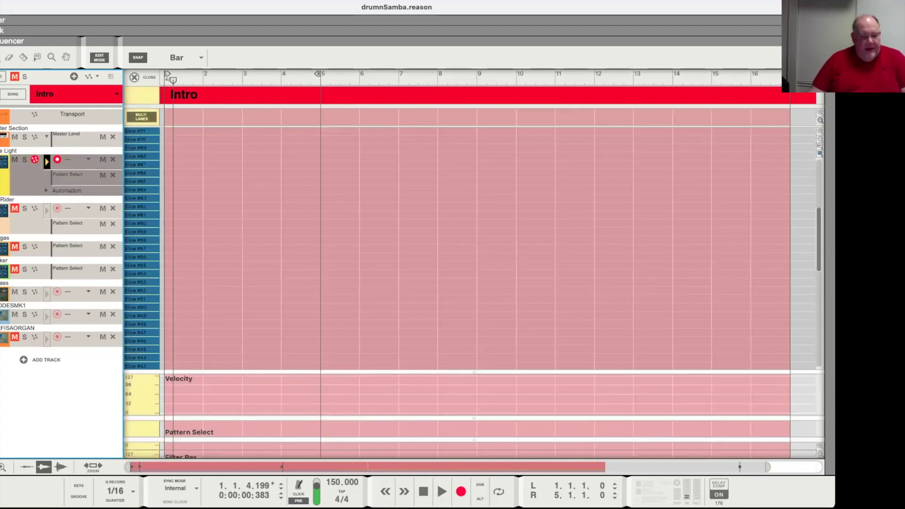
{"action": "key", "text": "super+e"}
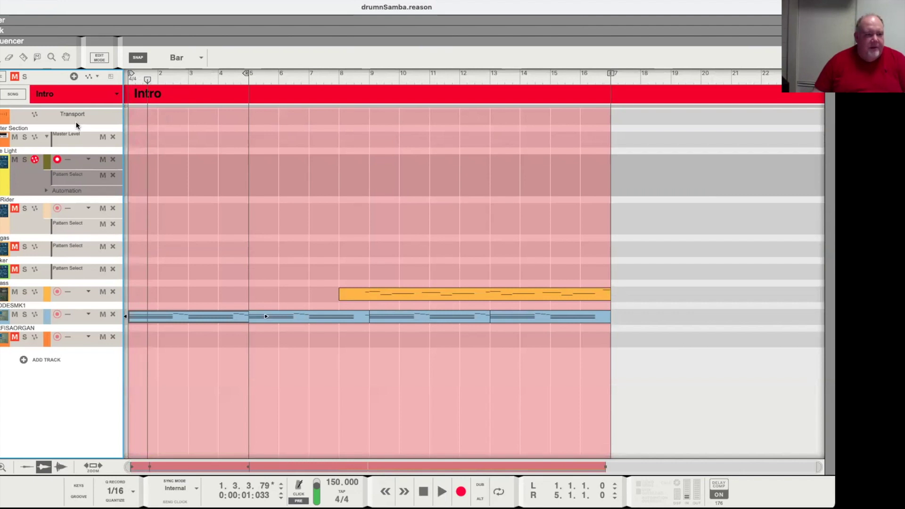
{"action": "left_click", "coordinate": [77, 94]}
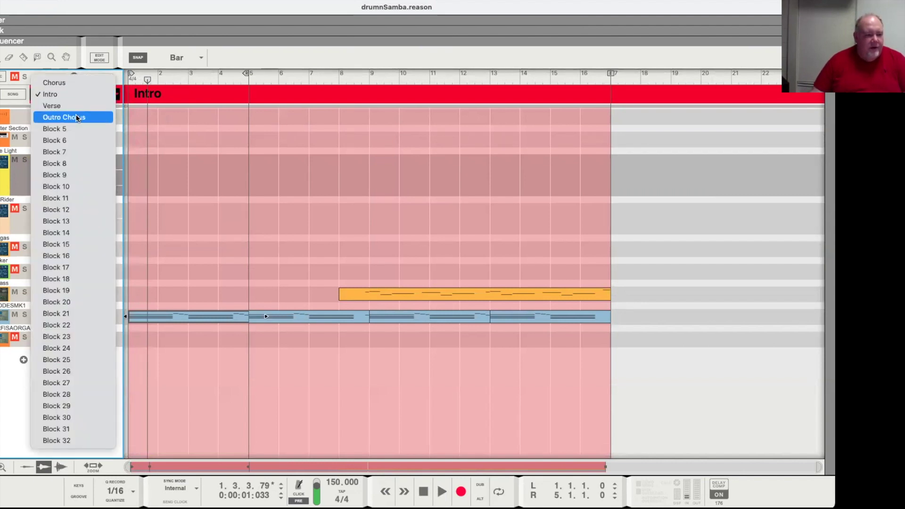
{"action": "left_click", "coordinate": [77, 118]}
{"action": "left_click", "coordinate": [74, 97]}
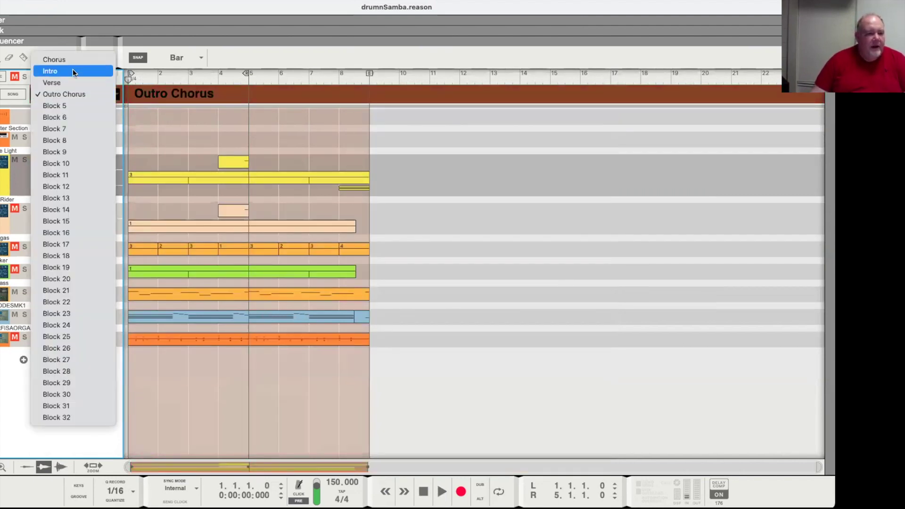
{"action": "left_click", "coordinate": [72, 59]}
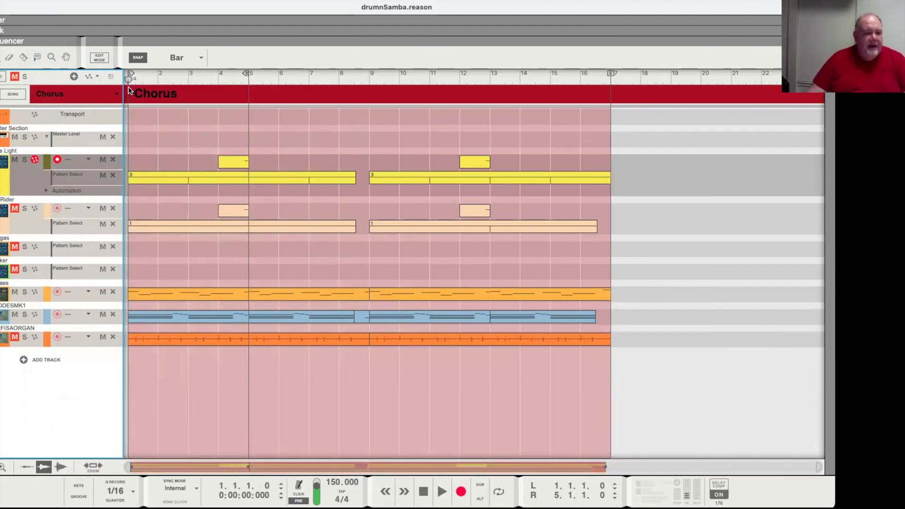
- Play the Chorus with Ezee Light's drum loop, and play it again with Ezee Light muted and GeeRider unmuted
{"action": "key", "text": "space"}
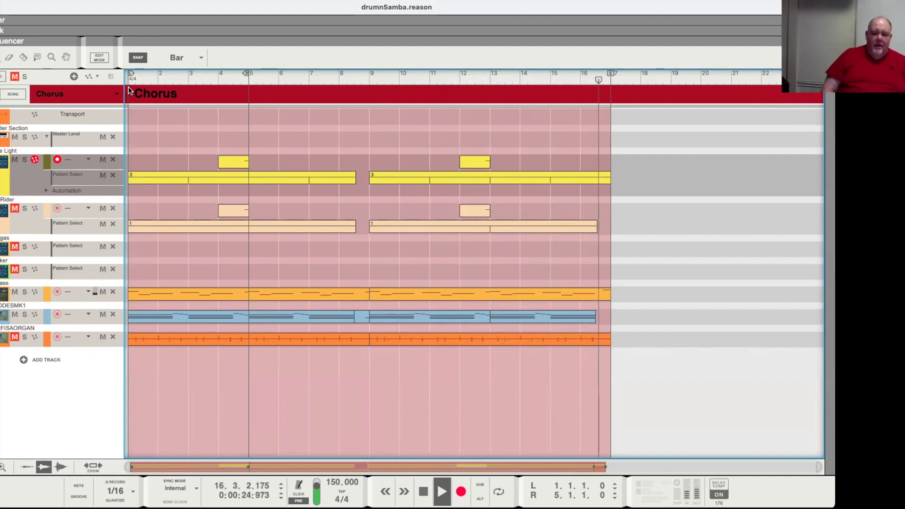
{"action": "key", "text": "space"}
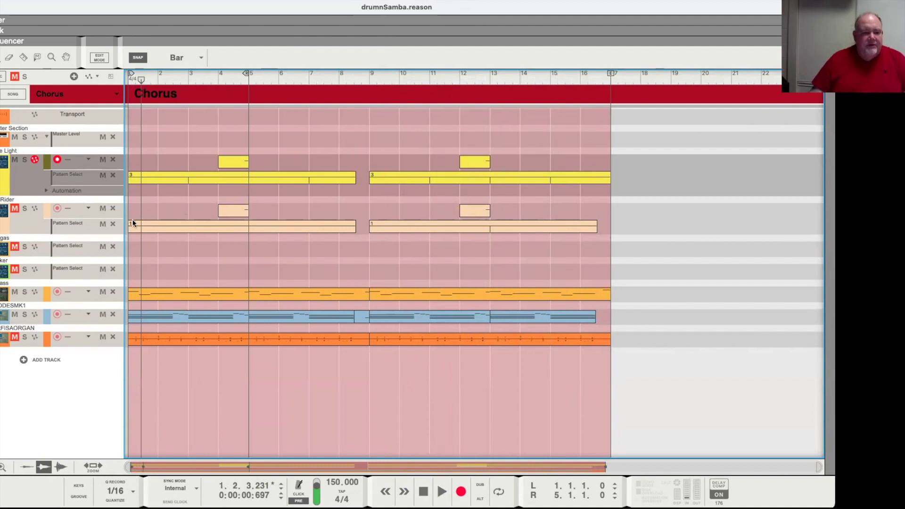
{"action": "left_click", "coordinate": [14, 209]}
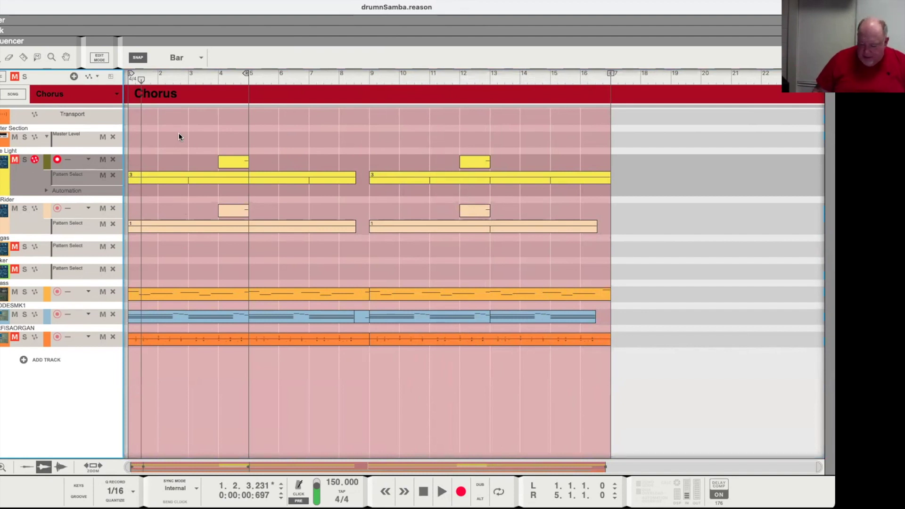
{"action": "key", "text": "space"}
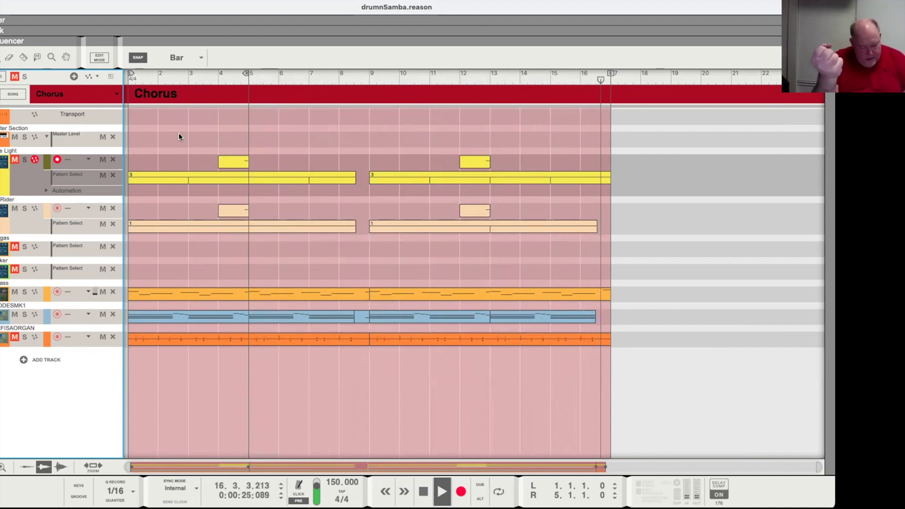
{"action": "key", "text": "space"}
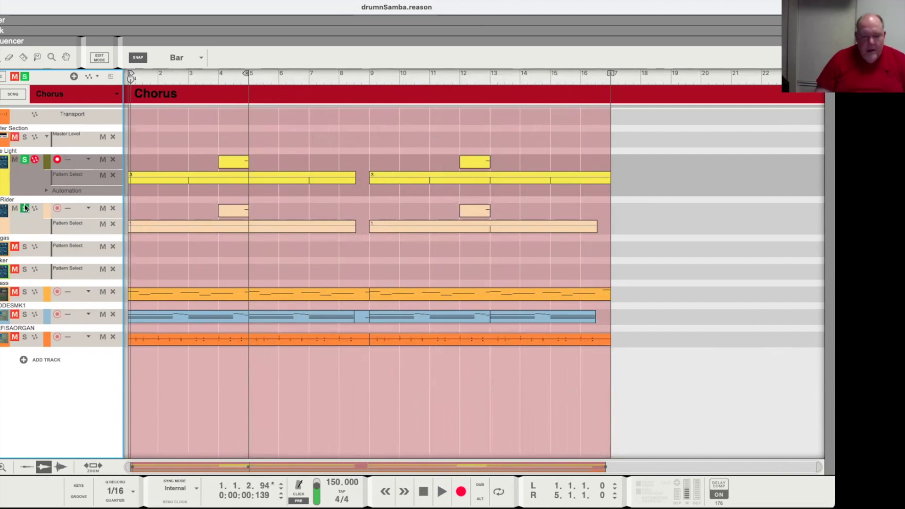
- Play the Chorus with Ezee Light and GeeRider soloed, and replay it unsoloed with both loops unmuted while viewing the mixer
{"action": "key", "text": "space"}
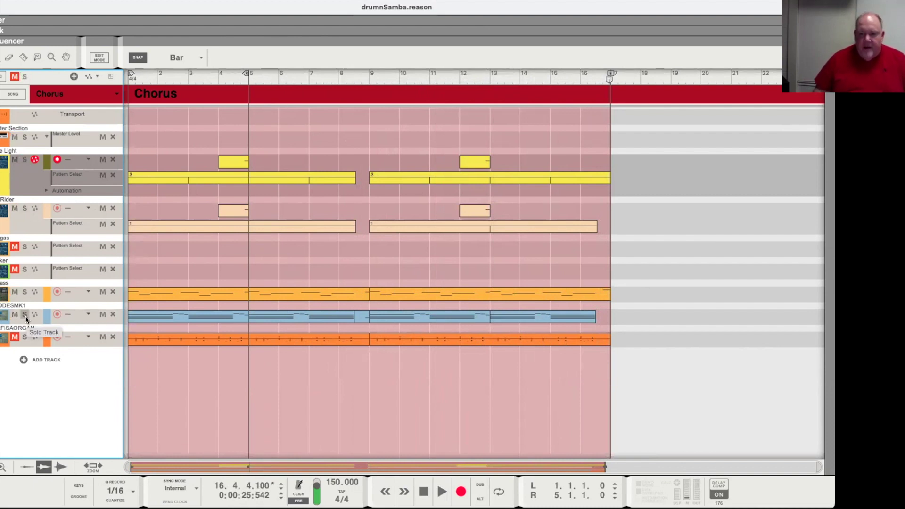
{"action": "key", "text": "space"}
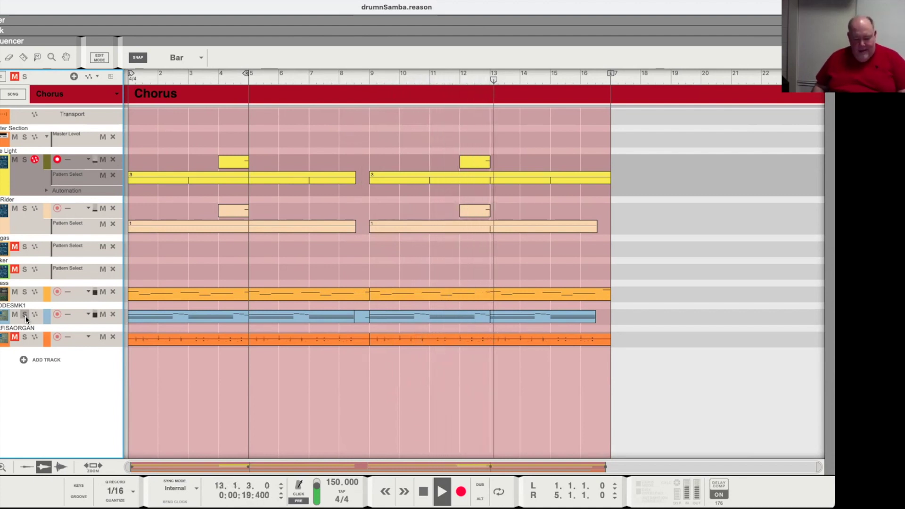
{"action": "key", "text": "F5"}
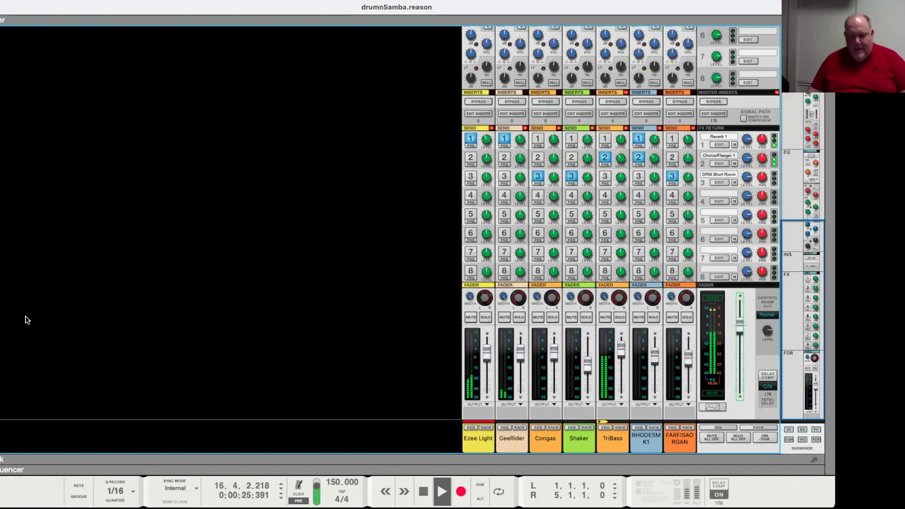
{"action": "key", "text": "space"}
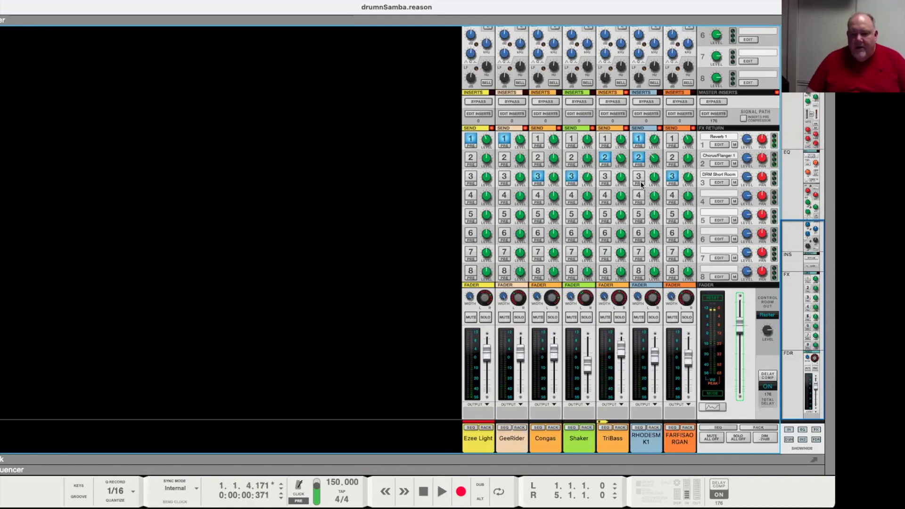
- Turn off every active FX 1, 2 and 3 send across the seven mixer channels and play the dry mix
{"action": "left_click", "coordinate": [470, 139]}
{"action": "left_click", "coordinate": [505, 139]}
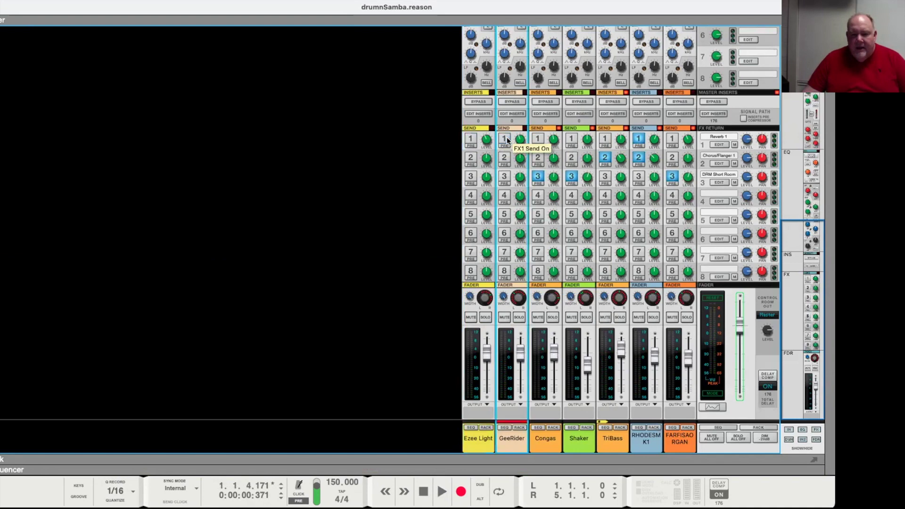
{"action": "left_click", "coordinate": [537, 177]}
{"action": "left_click", "coordinate": [571, 177]}
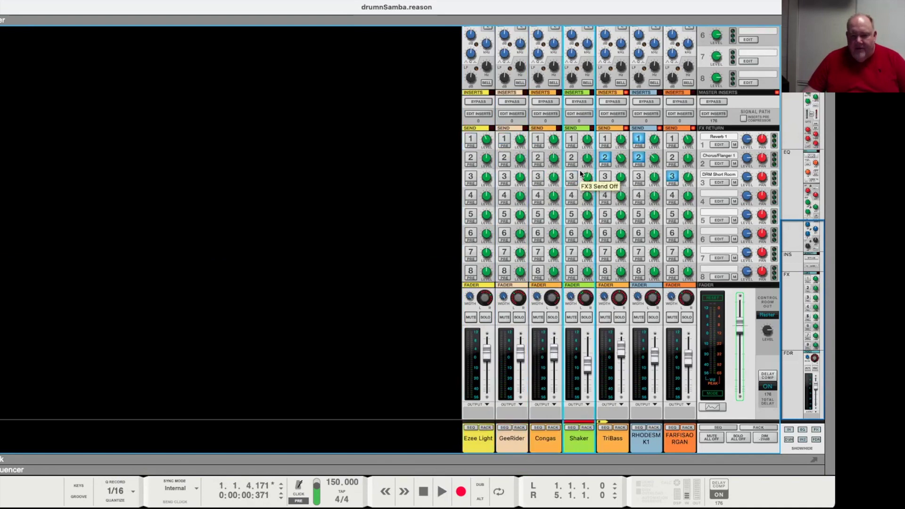
{"action": "left_click", "coordinate": [605, 159]}
{"action": "left_click", "coordinate": [638, 159]}
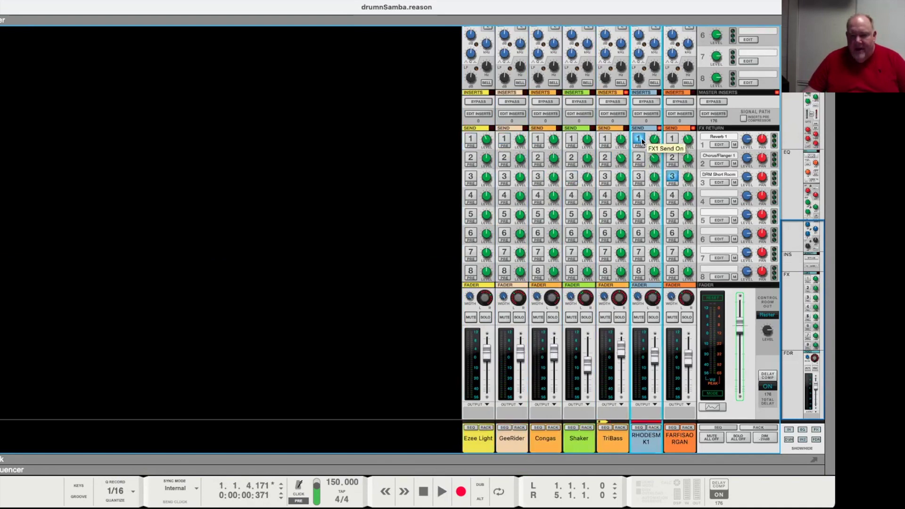
{"action": "left_click", "coordinate": [673, 177]}
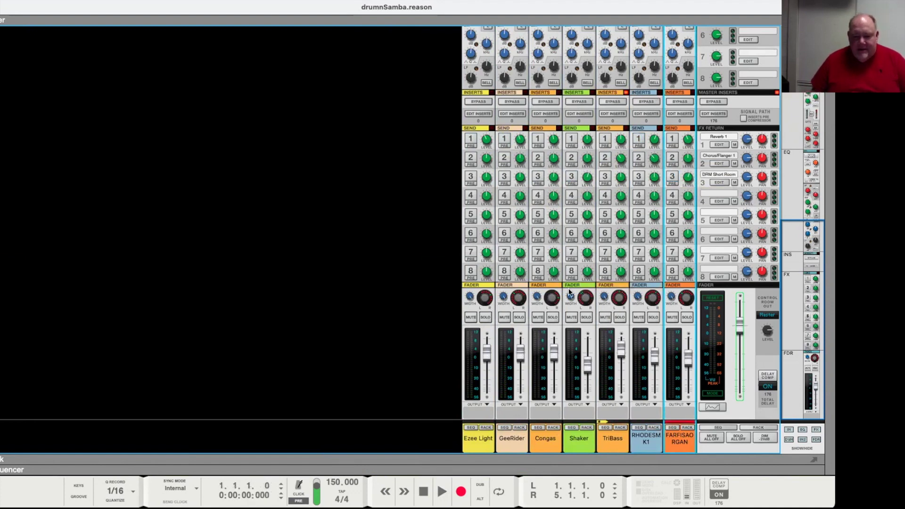
{"action": "key", "text": "space"}
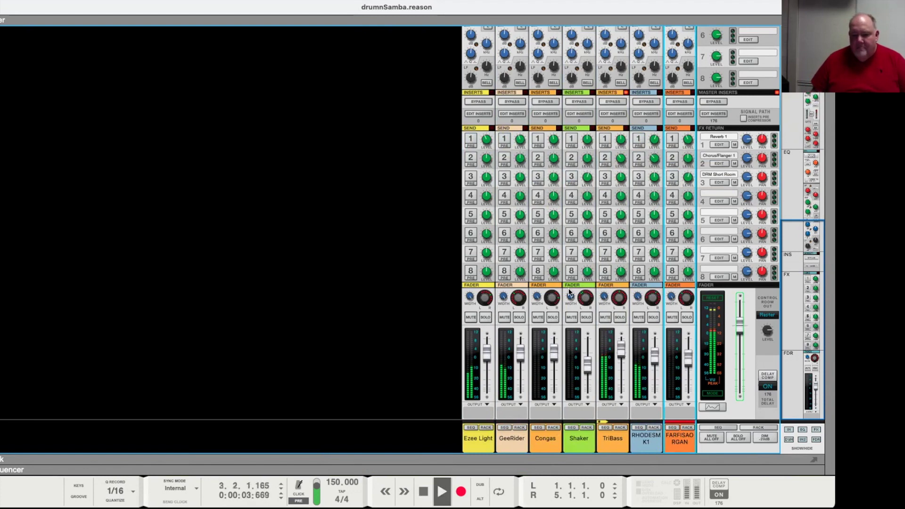
{"action": "key", "text": "space"}
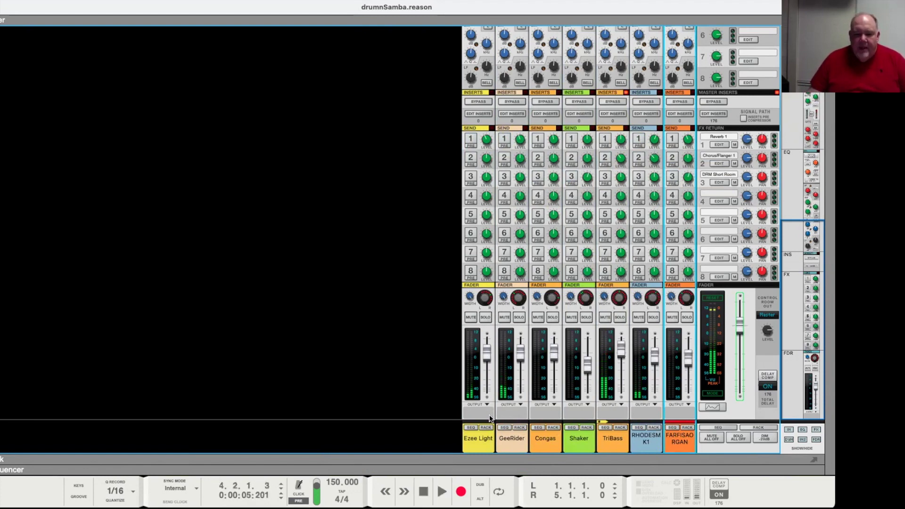
- Play the Chorus with Ezee Light soloed and its FX 1 send on, add GeeRider to the solo, and unsolo Ezee Light
{"action": "left_click", "coordinate": [485, 318]}
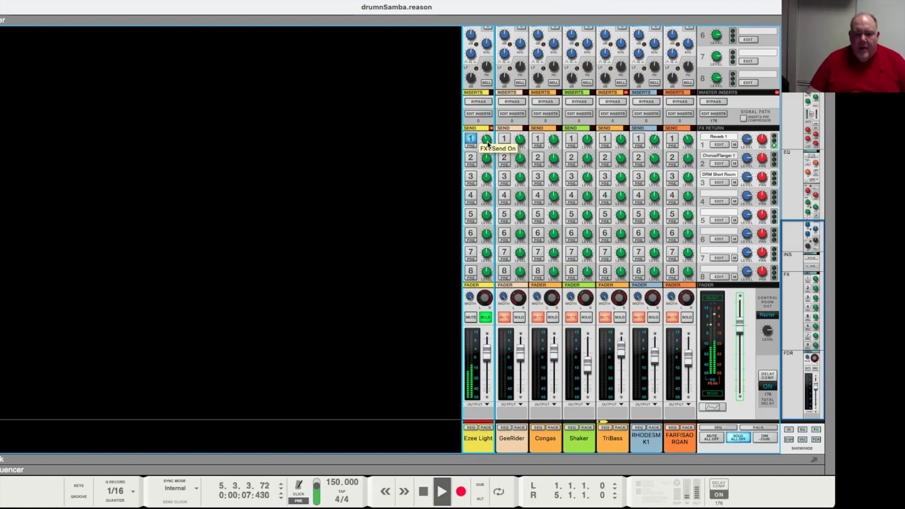
{"action": "left_click", "coordinate": [519, 318]}
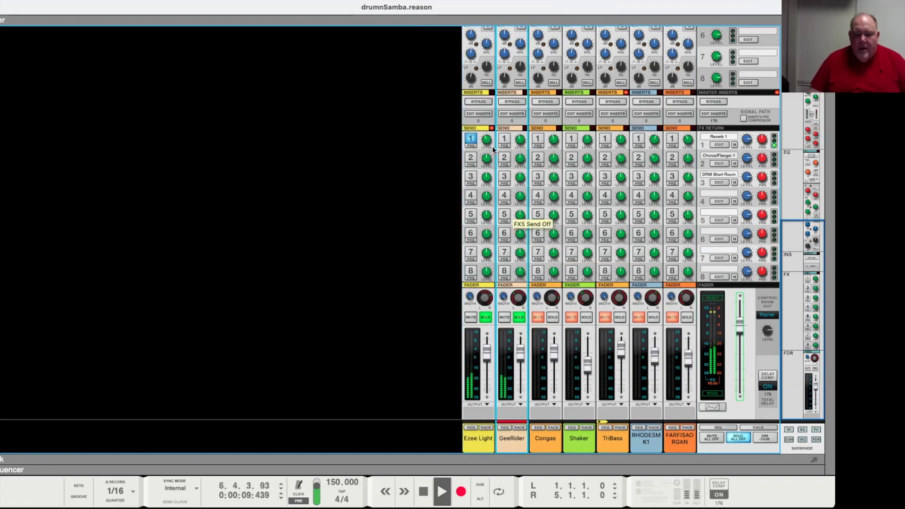
{"action": "left_click", "coordinate": [487, 316]}
- Turn on FX 1 sends for GeeRider and TriBass and FX 2 sends for Congas, Shaker and RHODESMK1, and unsolo GeeRider
{"action": "left_click", "coordinate": [505, 138]}
{"action": "left_click", "coordinate": [538, 159]}
{"action": "left_click", "coordinate": [572, 158]}
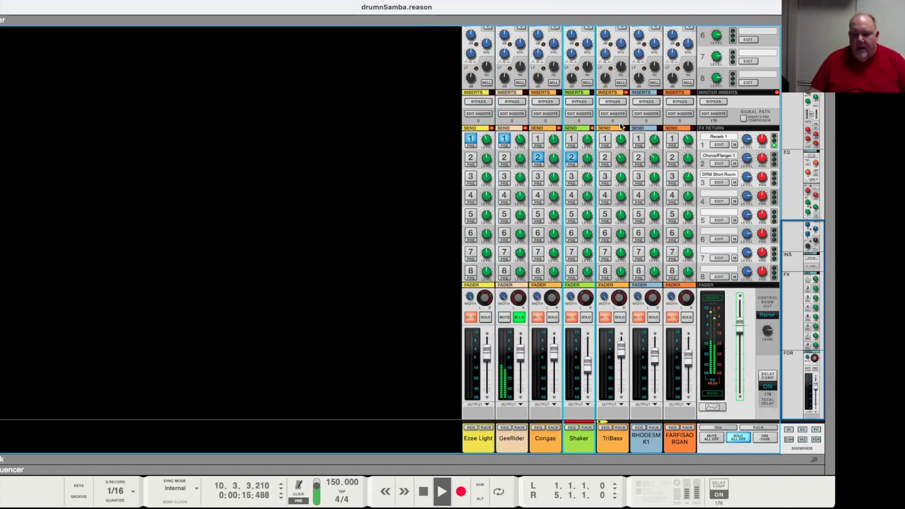
{"action": "left_click", "coordinate": [504, 139]}
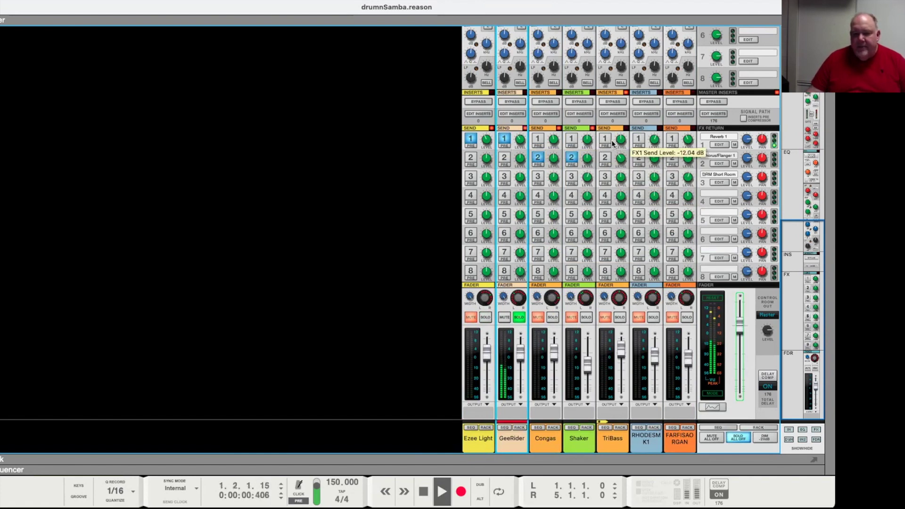
{"action": "left_click", "coordinate": [605, 139]}
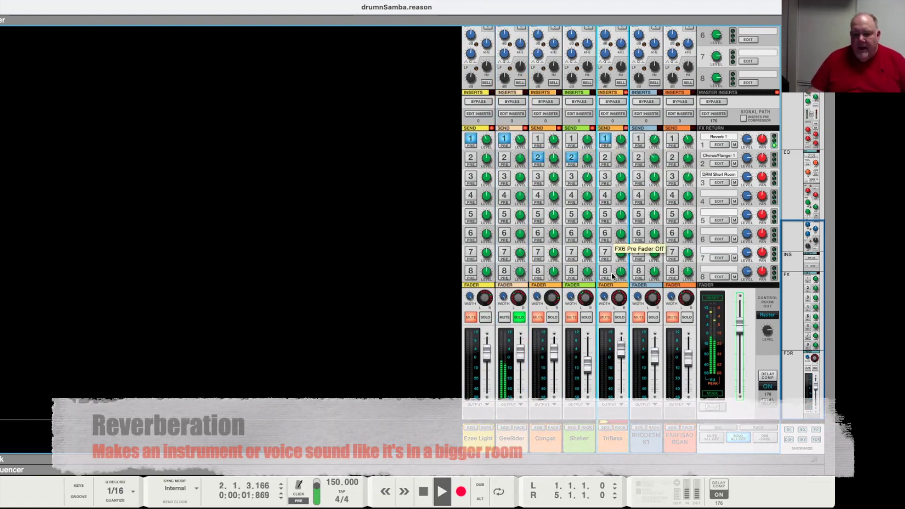
{"action": "left_click", "coordinate": [639, 157]}
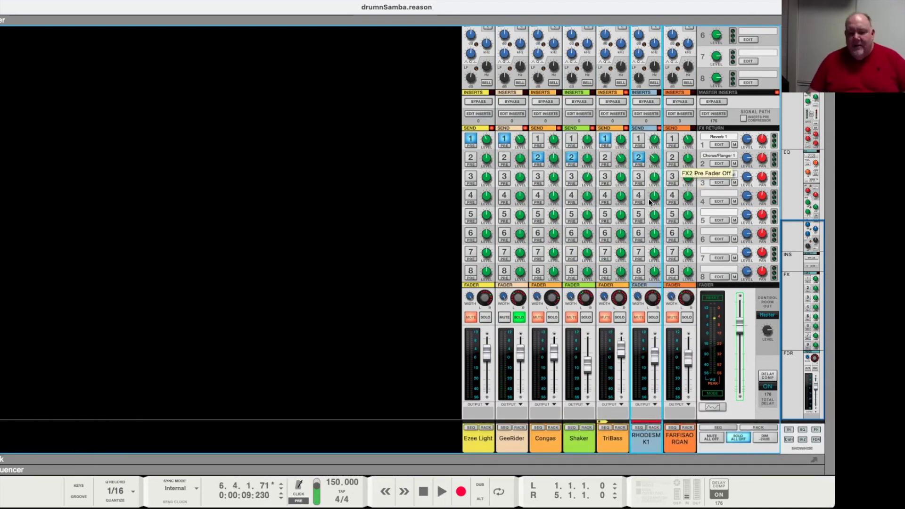
{"action": "left_click", "coordinate": [519, 318]}
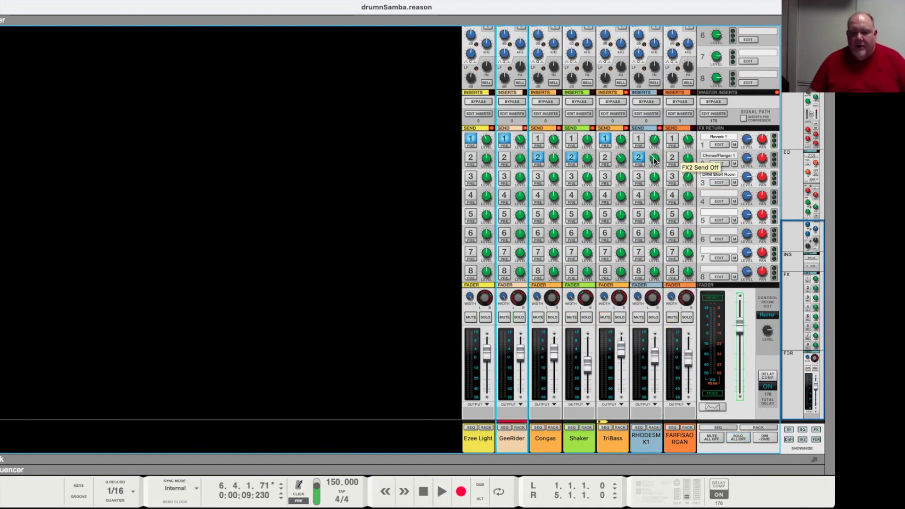
- Turn off the FX 1 sends and the high pass filters on the Ezee Light and GeeRider channels
{"action": "scroll", "coordinate": [679, 169], "scroll_direction": "up", "scroll_amount": 10}
{"action": "scroll", "coordinate": [616, 182], "scroll_direction": "down", "scroll_amount": 5}
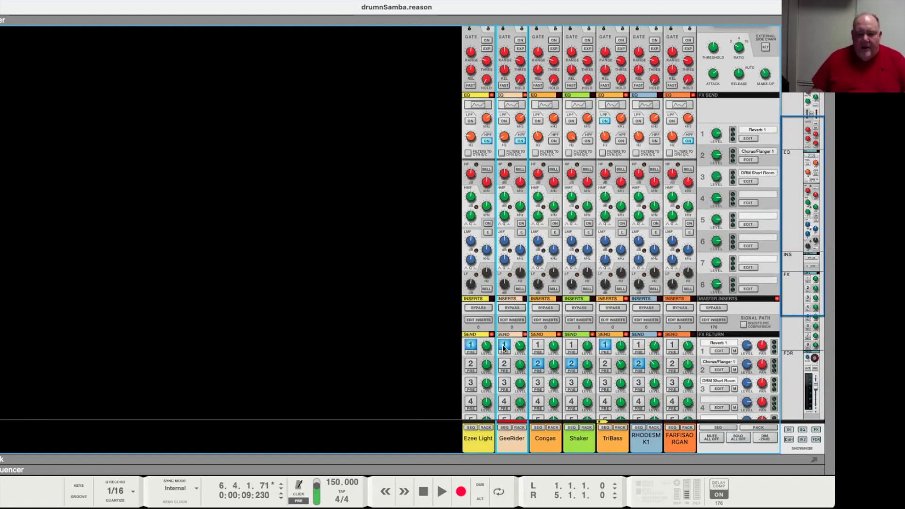
{"action": "left_click", "coordinate": [474, 348]}
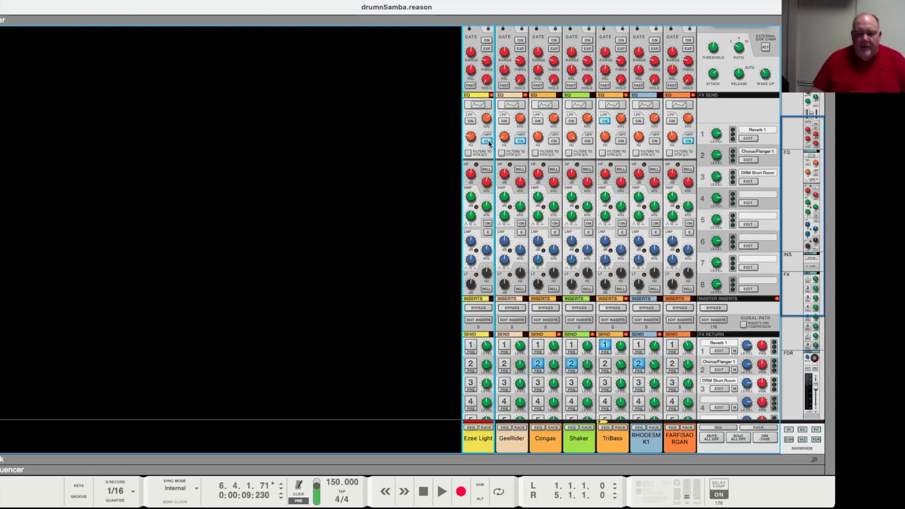
{"action": "left_click", "coordinate": [520, 141]}
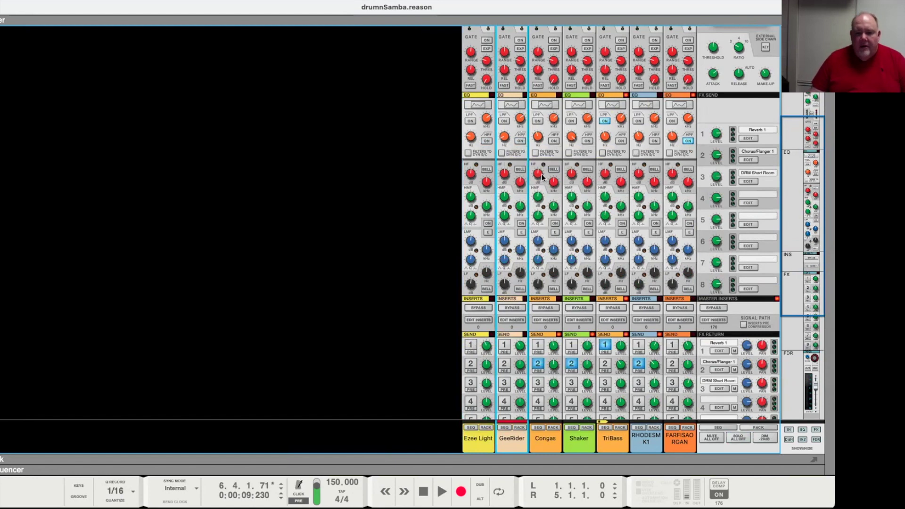
- Return to the start of the Chorus, solo Ezee Light and GeeRider, and play the unfiltered drum loops
{"action": "key", "text": "Home"}
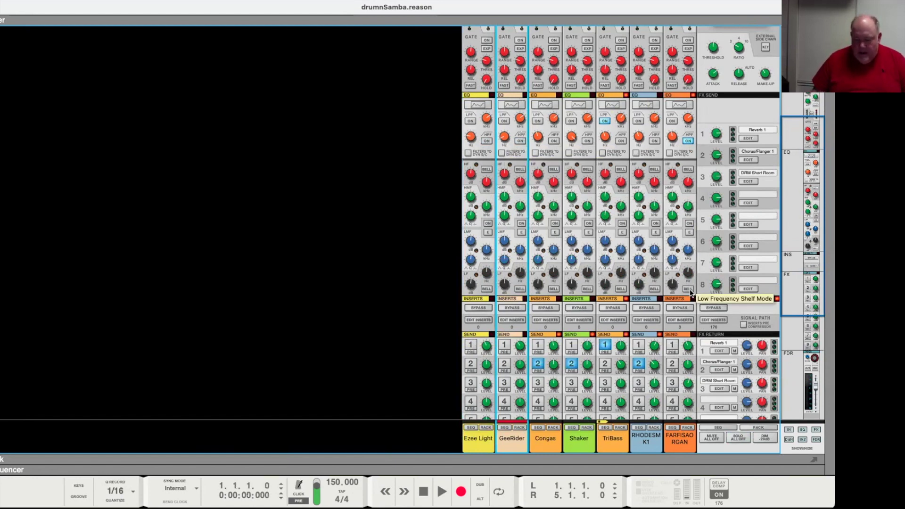
{"action": "key", "text": "space"}
{"action": "key", "text": "space"}
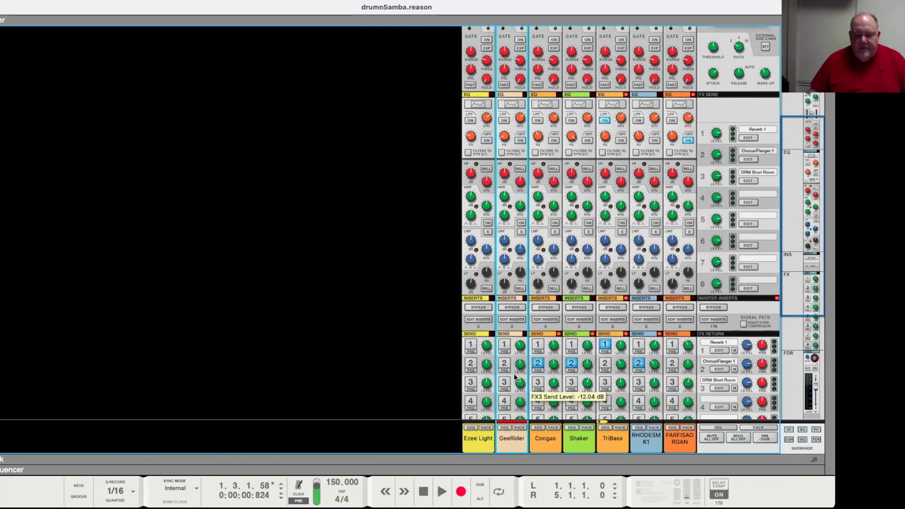
{"action": "scroll", "coordinate": [514, 373], "scroll_direction": "down", "scroll_amount": 5}
{"action": "left_click", "coordinate": [484, 317]}
{"action": "left_click", "coordinate": [519, 315]}
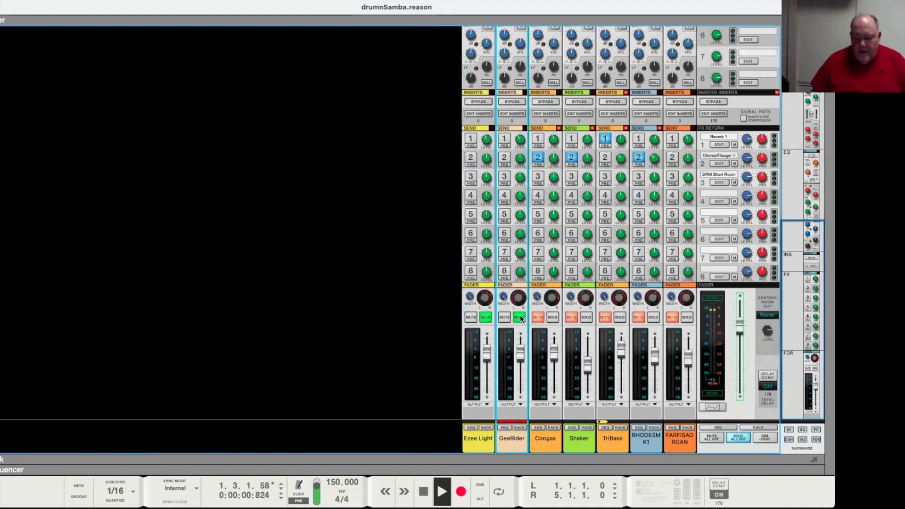
{"action": "key", "text": "space"}
- Open Ezee Light's Spectrum EQ, move its window clear of the mixer channels, and enable the high pass filter
{"action": "scroll", "coordinate": [585, 268], "scroll_direction": "up", "scroll_amount": 5}
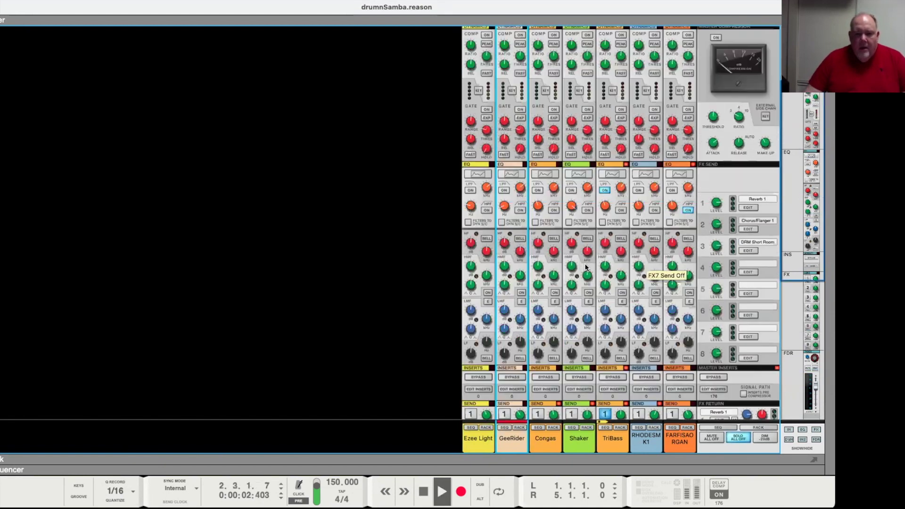
{"action": "left_click", "coordinate": [471, 172]}
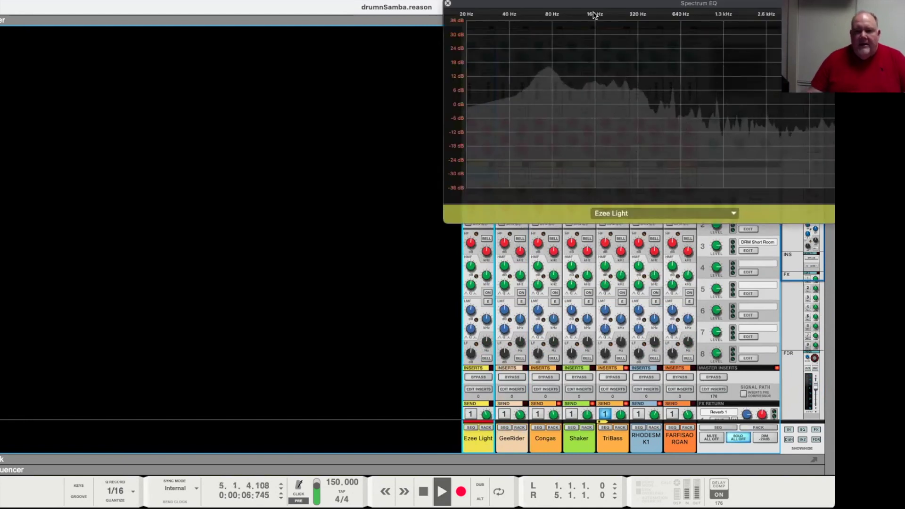
{"action": "left_click_drag", "start_coordinate": [592, 9], "coordinate": [361, 12]}
{"action": "left_click_drag", "start_coordinate": [235, 15], "coordinate": [42, 38]}
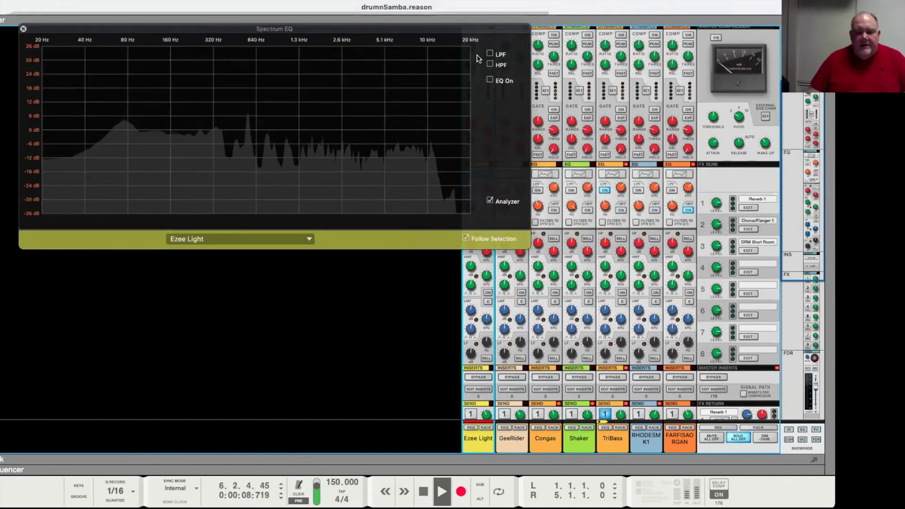
{"action": "left_click", "coordinate": [490, 65]}
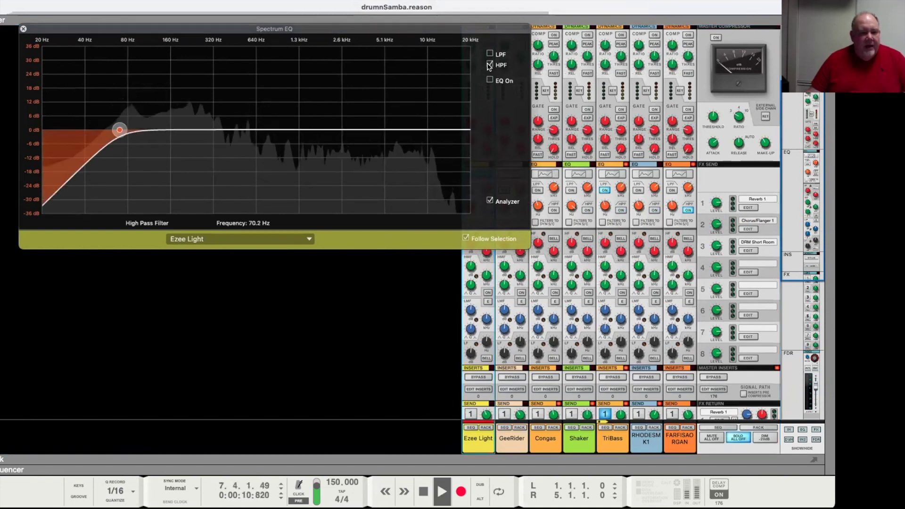
{"action": "left_click_drag", "start_coordinate": [458, 23], "coordinate": [399, 22]}
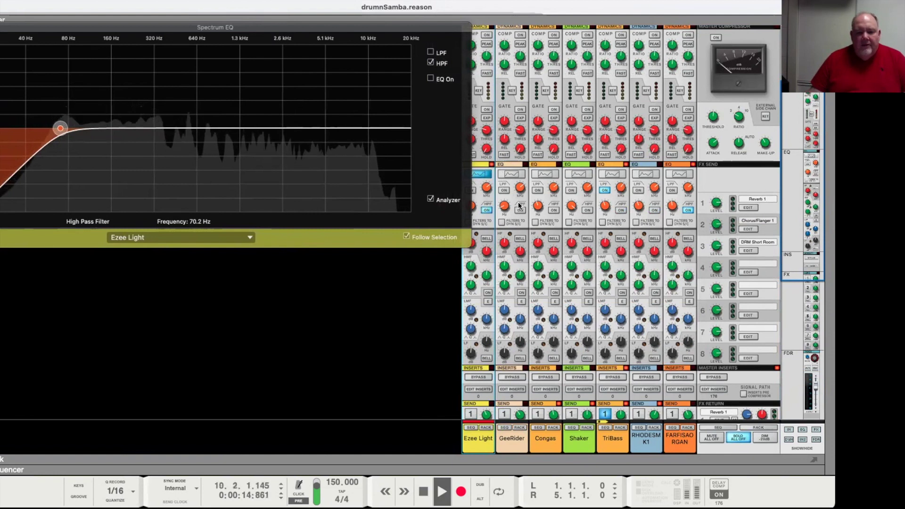
- Enable GeeRider's high pass filter, compare both drum loops with their filters off and on, and stop playback with both filters on
{"action": "left_click", "coordinate": [512, 175]}
{"action": "left_click", "coordinate": [520, 211]}
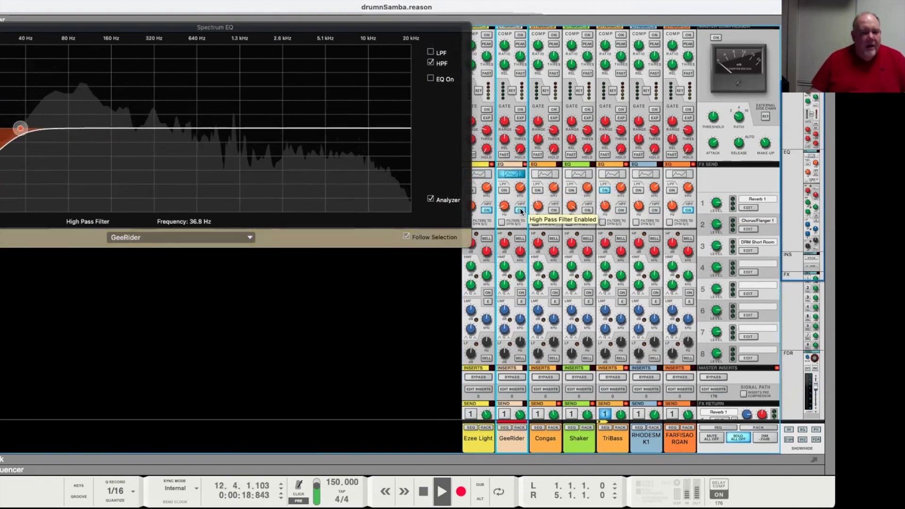
{"action": "left_click", "coordinate": [487, 210]}
{"action": "left_click", "coordinate": [520, 211]}
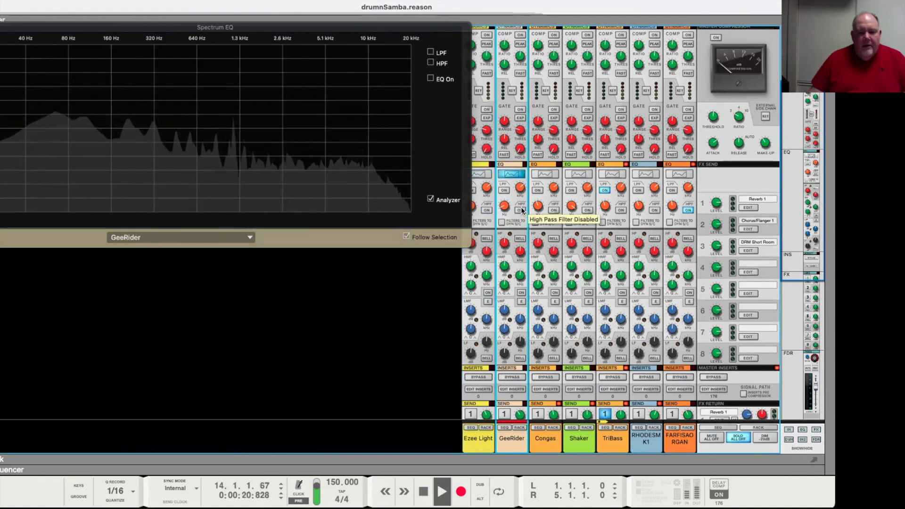
{"action": "left_click", "coordinate": [520, 210]}
{"action": "left_click", "coordinate": [471, 206]}
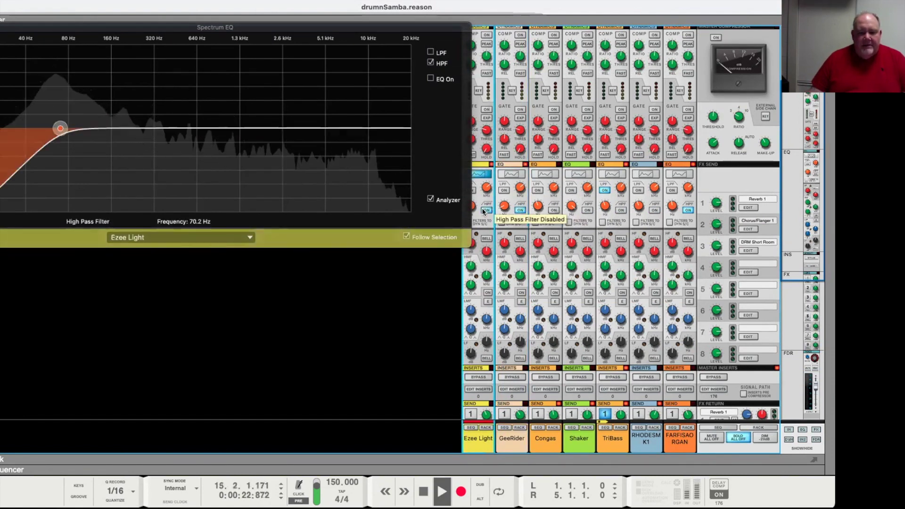
{"action": "key", "text": "space"}
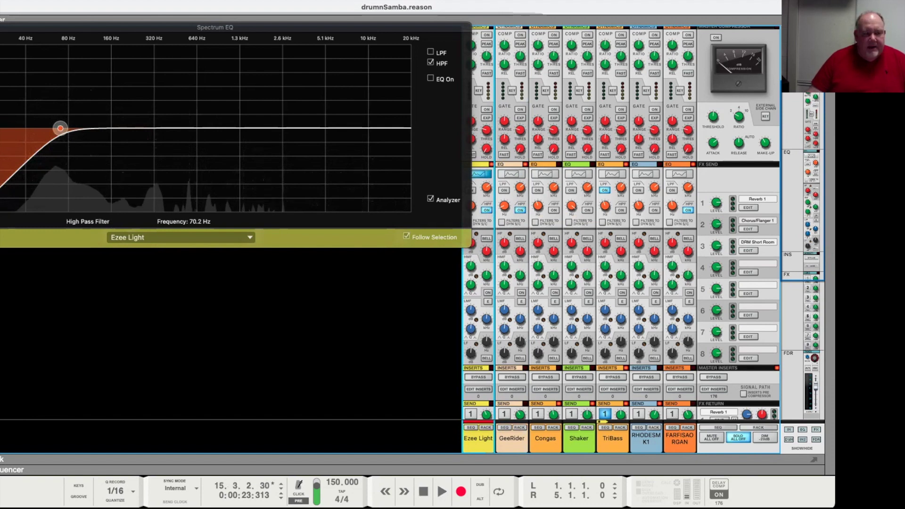
- Close the Spectrum EQ and unsolo Ezee Light and GeeRider
{"action": "key", "text": "super+w"}
{"action": "scroll", "coordinate": [675, 359], "scroll_direction": "down", "scroll_amount": 10}
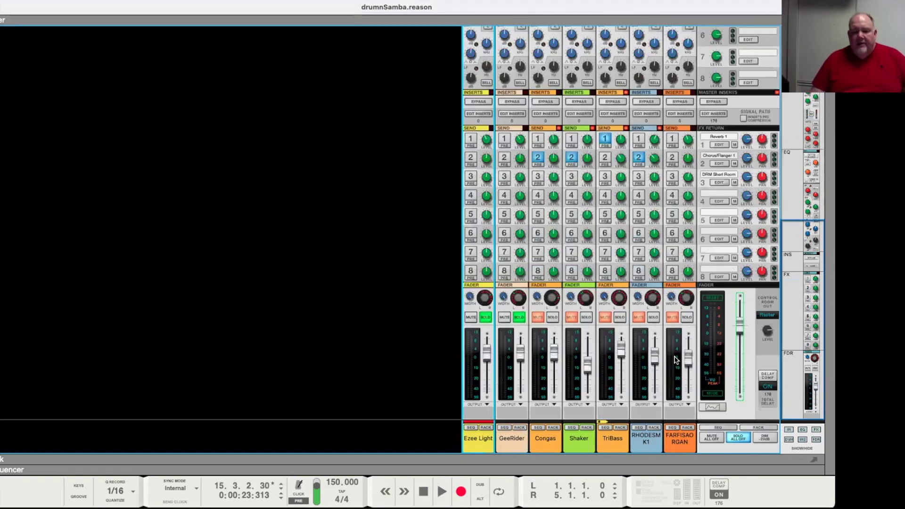
{"action": "left_click", "coordinate": [519, 316]}
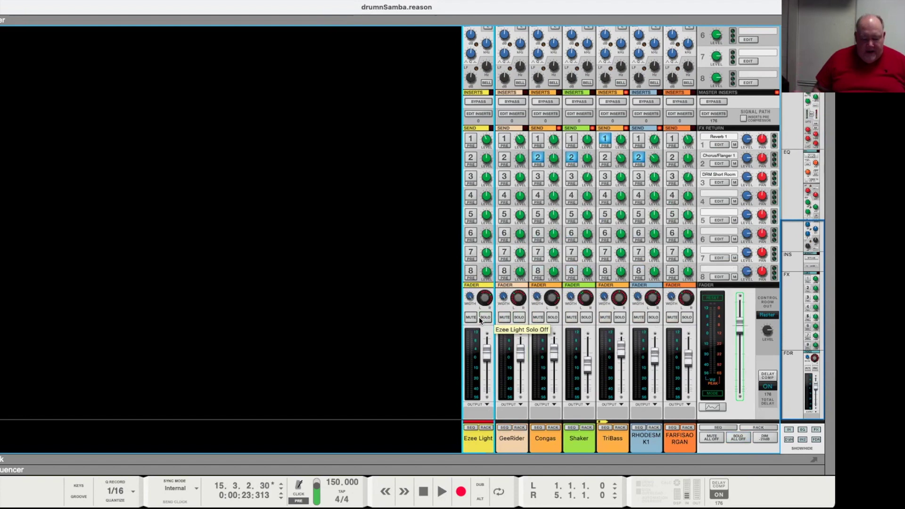
- Show the sequencer, solo the FARFISAORGAN track, and play the Chorus from bar 1
{"action": "key", "text": "F7"}
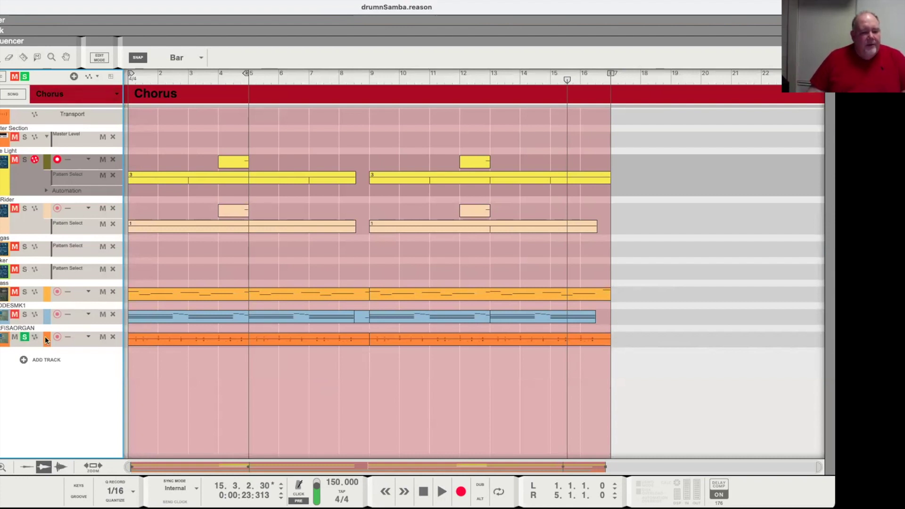
{"action": "key", "text": "KP_0"}
{"action": "key", "text": "KP_0"}
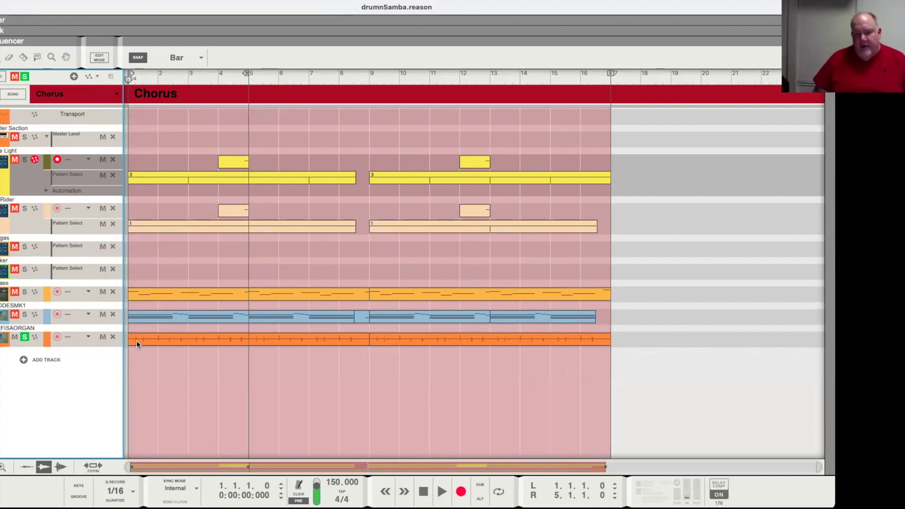
{"action": "key", "text": "space"}
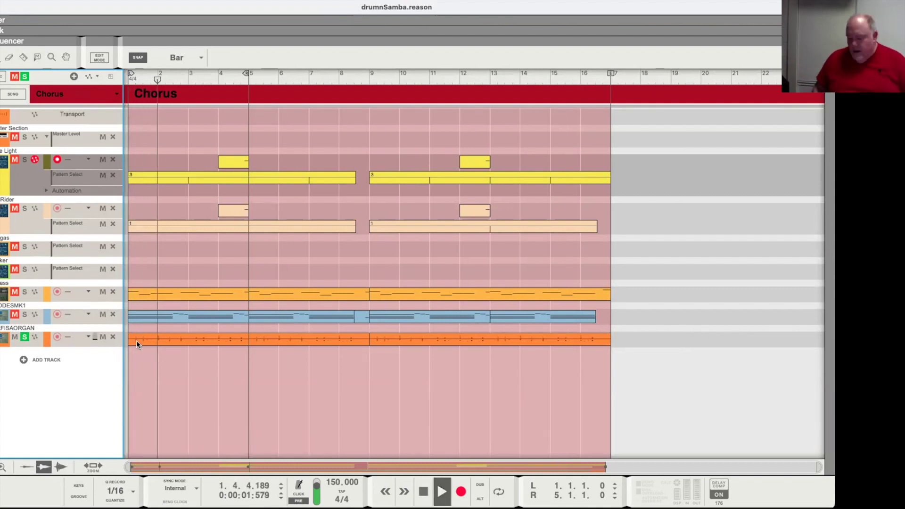
- Open FARFISAORGAN's first Chorus clip in edit mode to view its notes and velocities during playback, and stop playback
{"action": "left_click", "coordinate": [156, 343]}
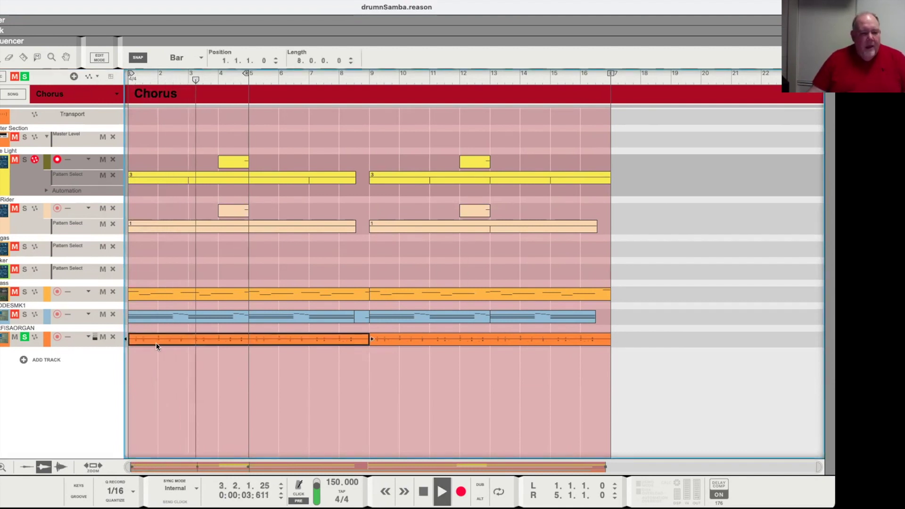
{"action": "double_click", "coordinate": [156, 343]}
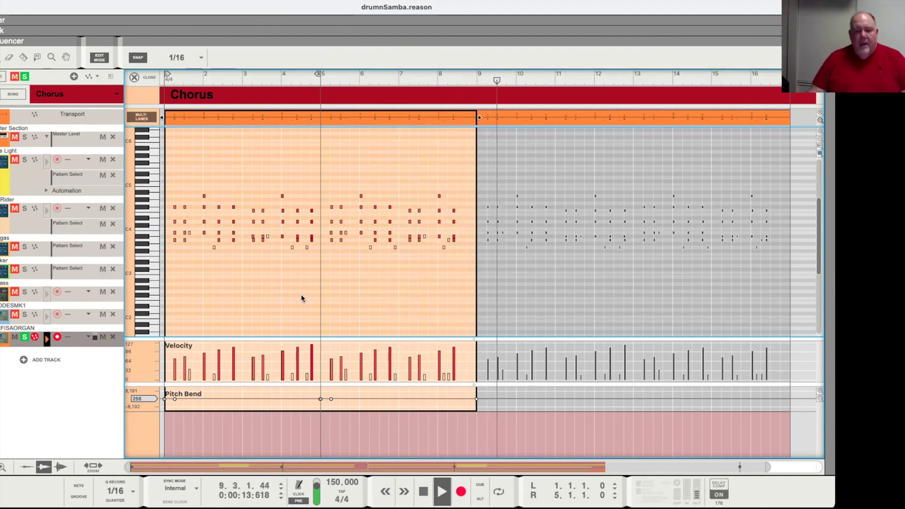
{"action": "key", "text": "space"}
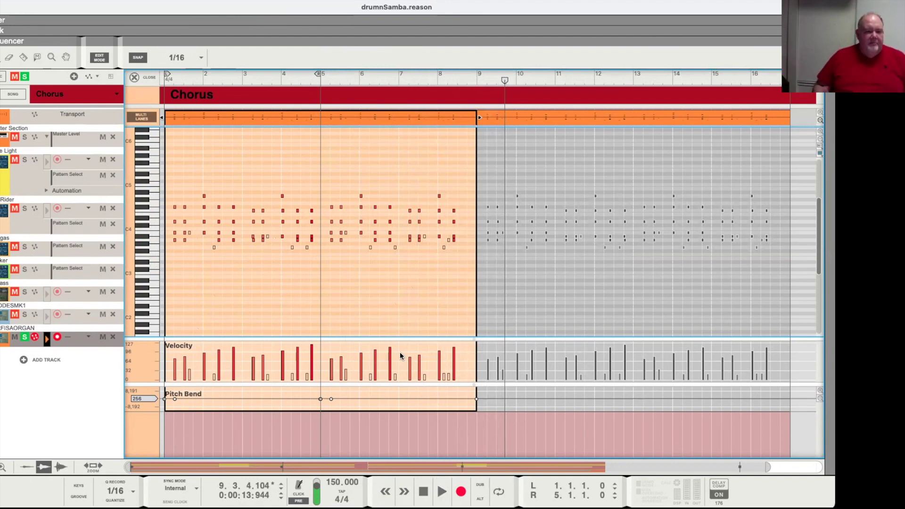
- Clear the organ solo and play the Chorus from bar 1 with only Congas and Shaker muted
{"action": "left_click", "coordinate": [25, 76]}
{"action": "key", "text": "super+1"}
{"action": "left_click", "coordinate": [165, 81]}
{"action": "key", "text": "space"}
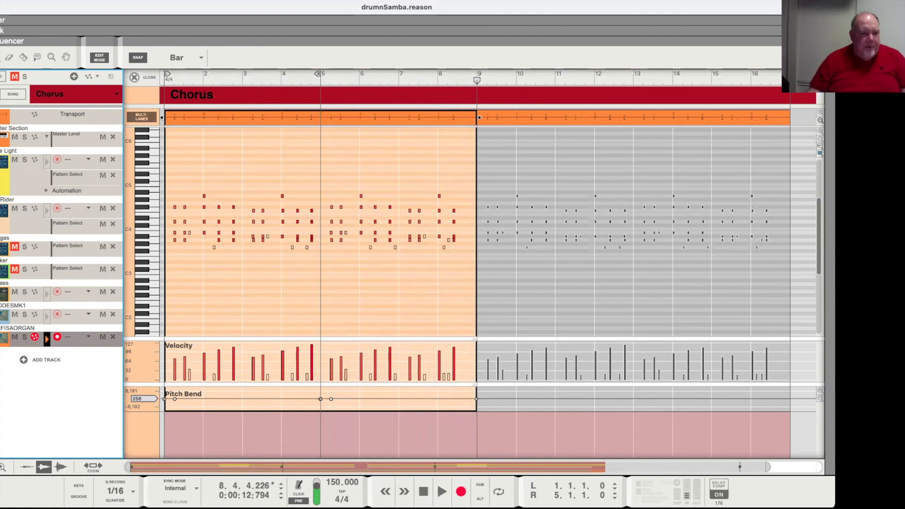
- Switch from the Chorus to the Verse block, leave edit mode, and play the Verse from bar 1
{"action": "left_click", "coordinate": [57, 92]}
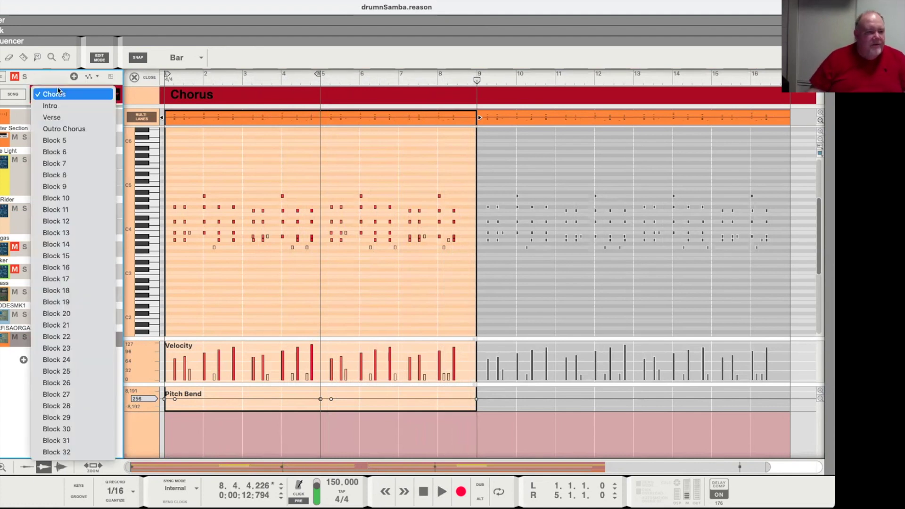
{"action": "left_click", "coordinate": [56, 119]}
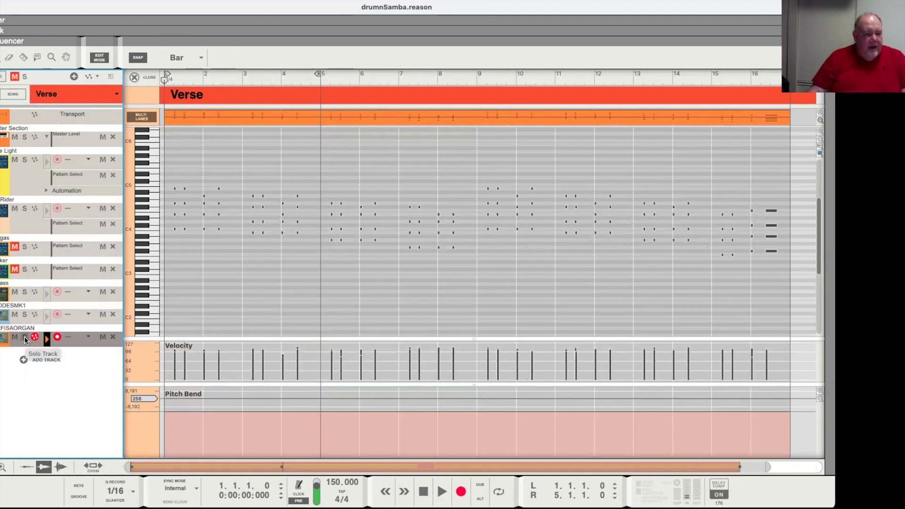
{"action": "key", "text": "super+e"}
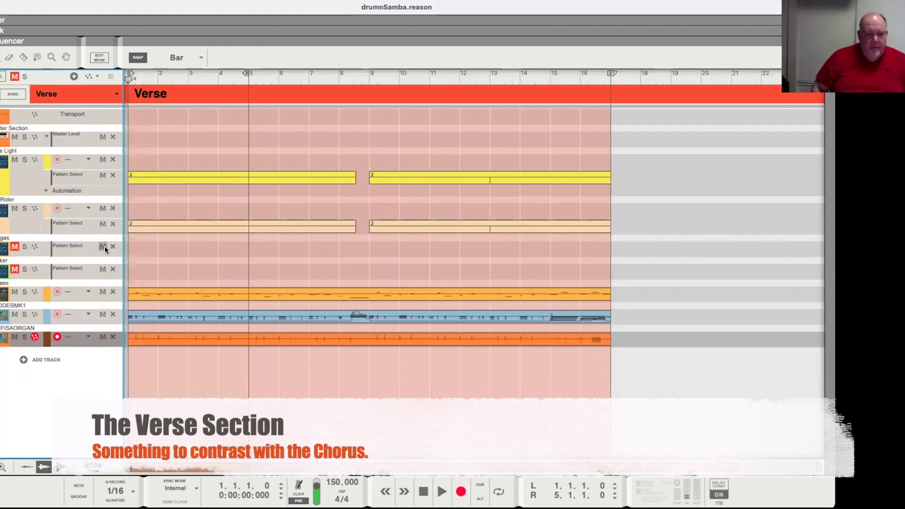
{"action": "key", "text": "space"}
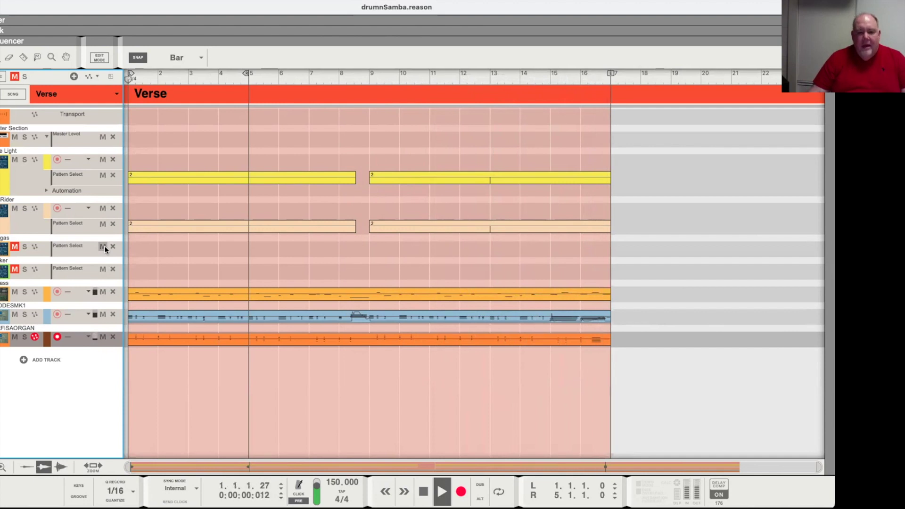
- Stop playback and close the drumnSamba song without saving its changes
{"action": "key", "text": "space"}
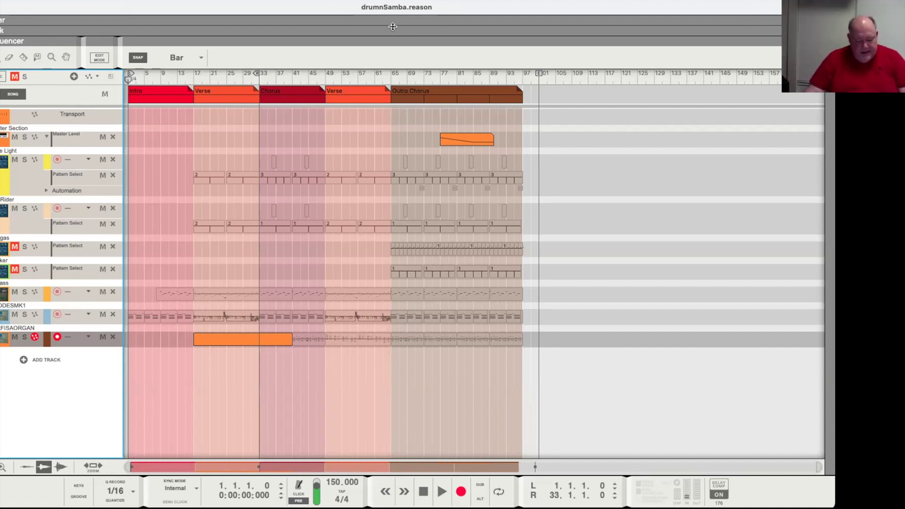
{"action": "key", "text": "super+w"}
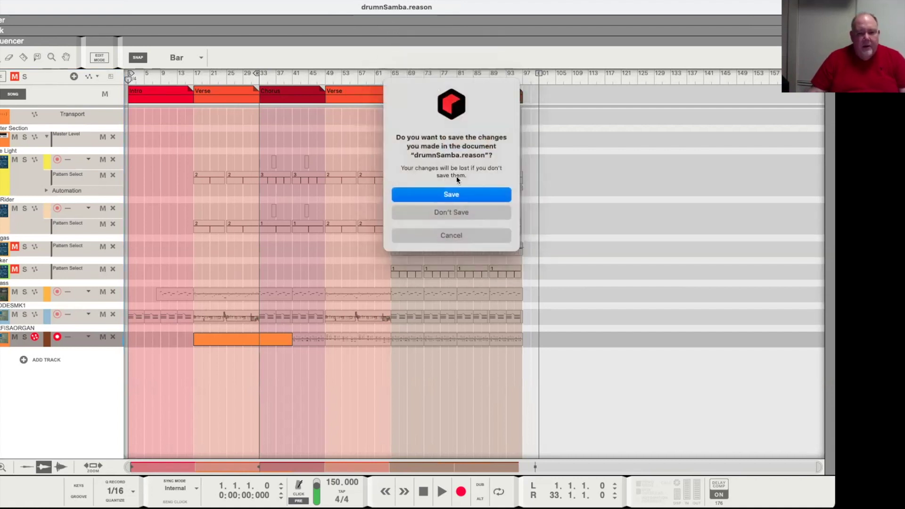
{"action": "left_click", "coordinate": [450, 218]}
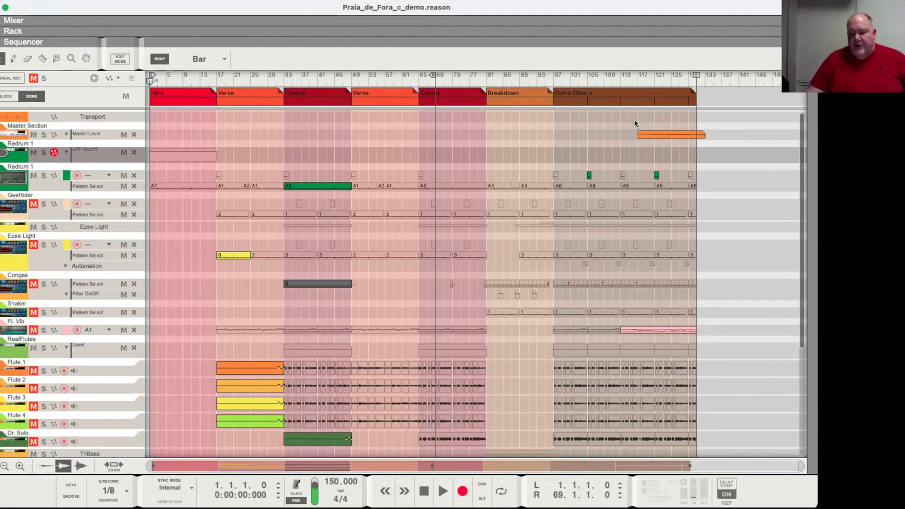
- Point out the Master Level, Ezee Light and Flute 1 to Flute 3 clips in the Praia_de_Fora_c_demo arrangement
{"action": "left_click", "coordinate": [667, 136]}
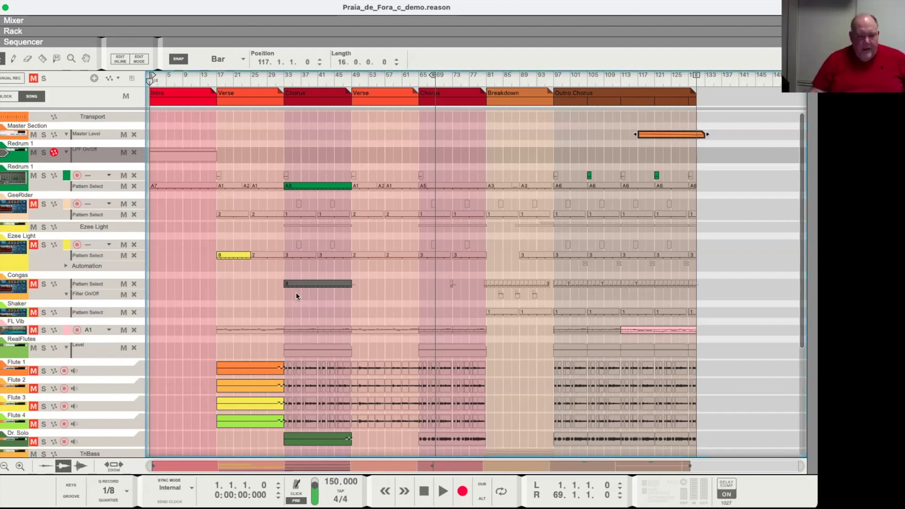
{"action": "left_click", "coordinate": [236, 255]}
{"action": "left_click", "coordinate": [241, 370]}
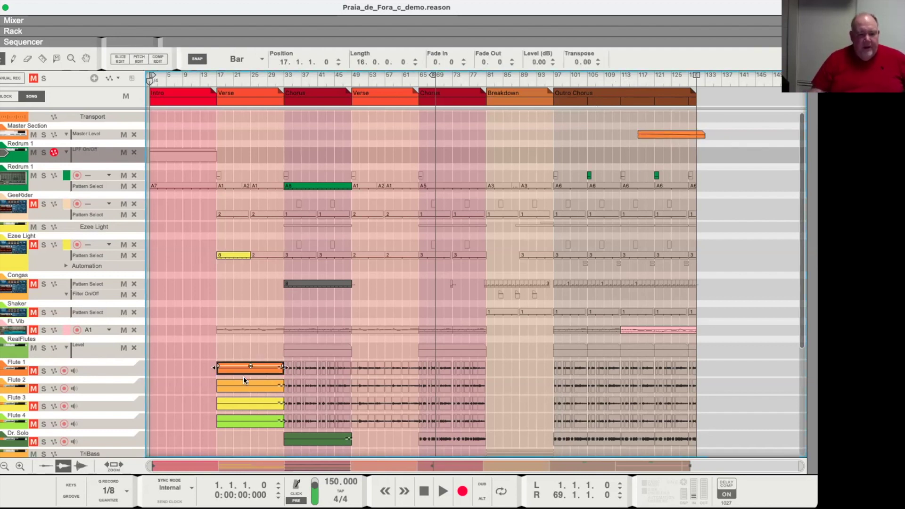
{"action": "left_click", "coordinate": [245, 386]}
{"action": "left_click", "coordinate": [247, 404]}
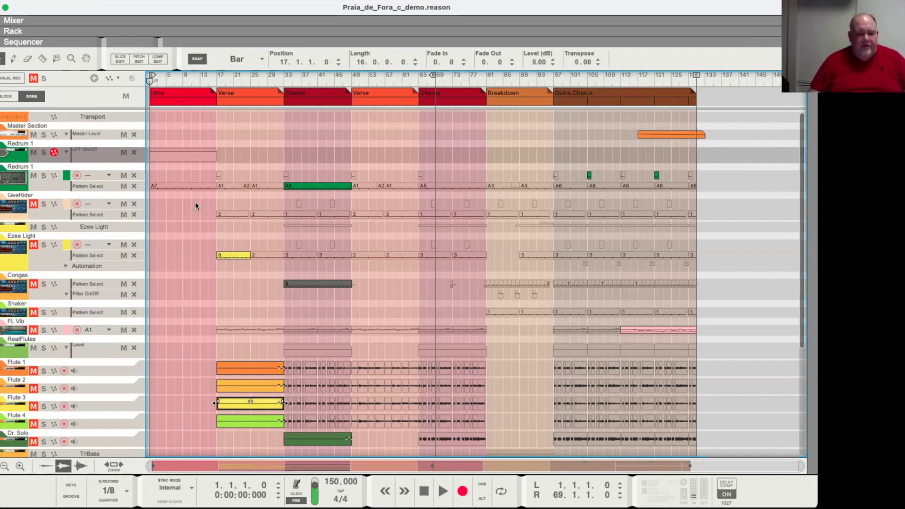
{"action": "left_click_drag", "start_coordinate": [202, 201], "coordinate": [289, 222]}
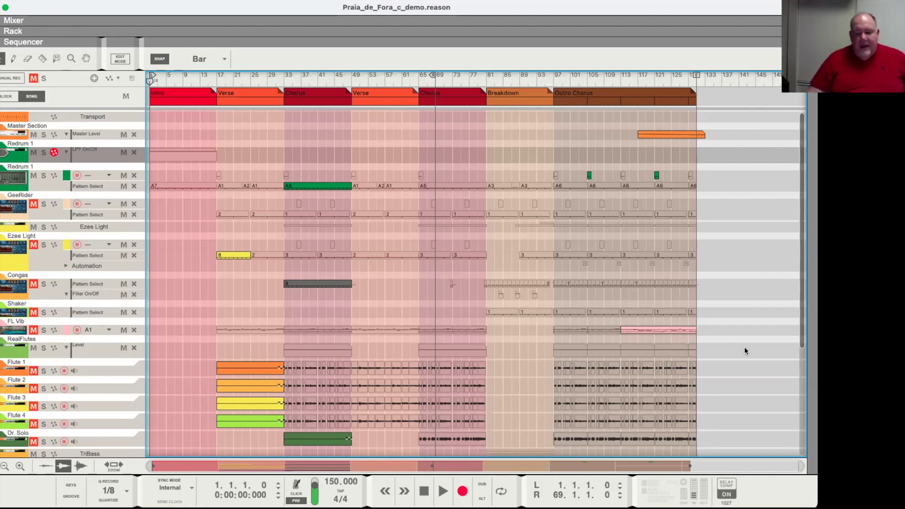
- View the remaining tracks down to Dist Sync Bass and select the ChorusPad clip in the first Chorus
{"action": "left_click_drag", "start_coordinate": [801, 343], "coordinate": [798, 411]}
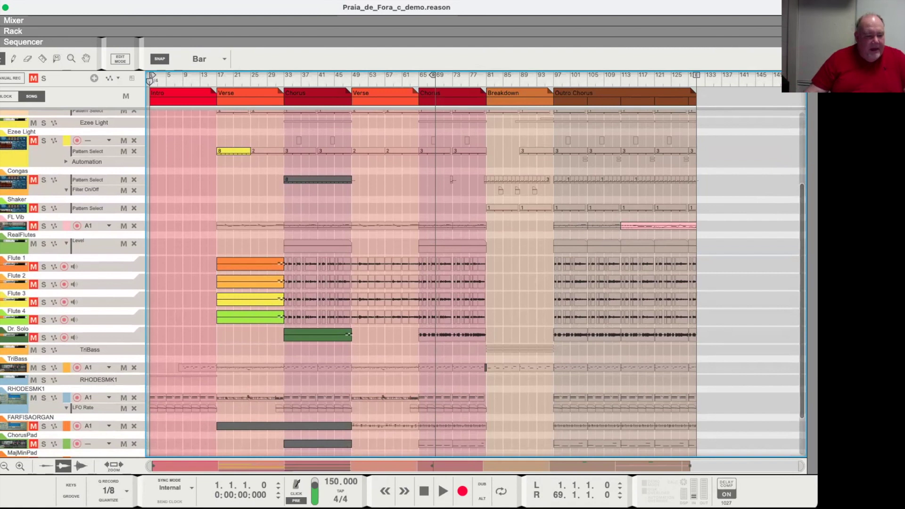
{"action": "scroll", "coordinate": [6, 421], "scroll_direction": "down", "scroll_amount": 3}
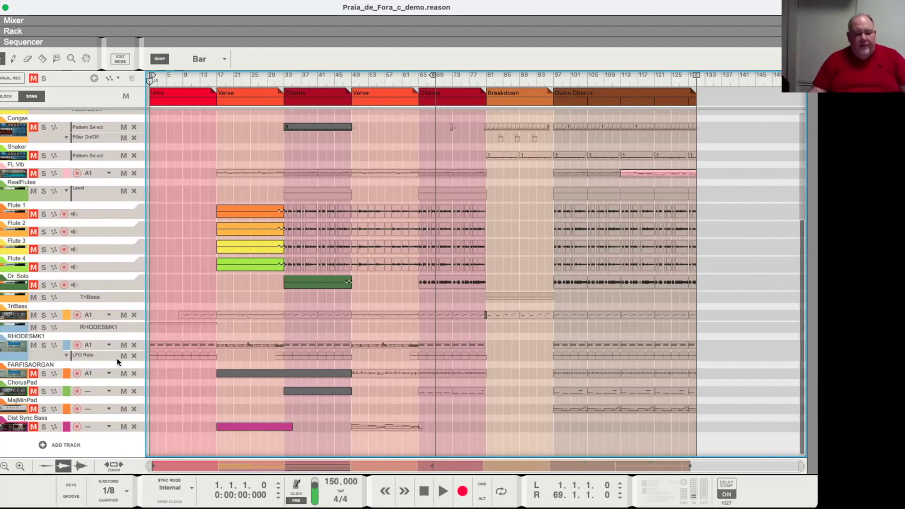
{"action": "left_click", "coordinate": [316, 392]}
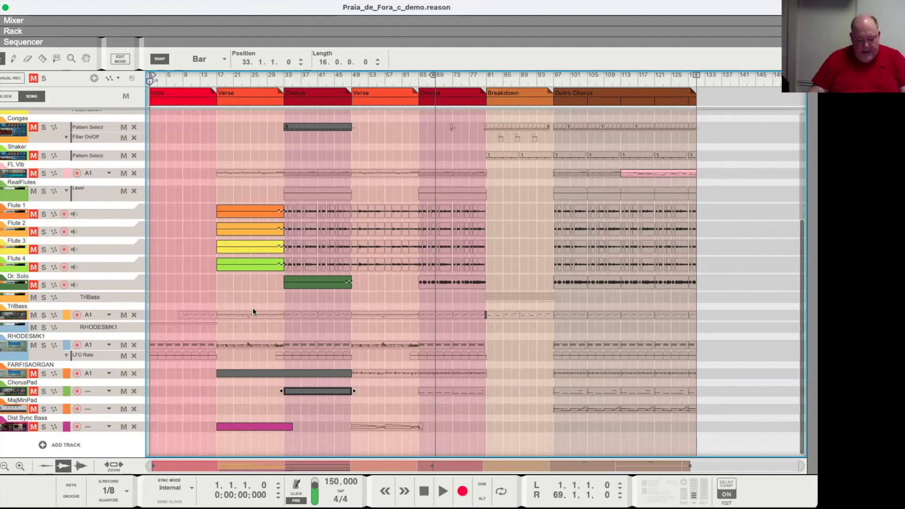
- Show the Verse in block mode and play it with all track mutes cleared
{"action": "left_click", "coordinate": [6, 96]}
{"action": "left_click", "coordinate": [95, 96]}
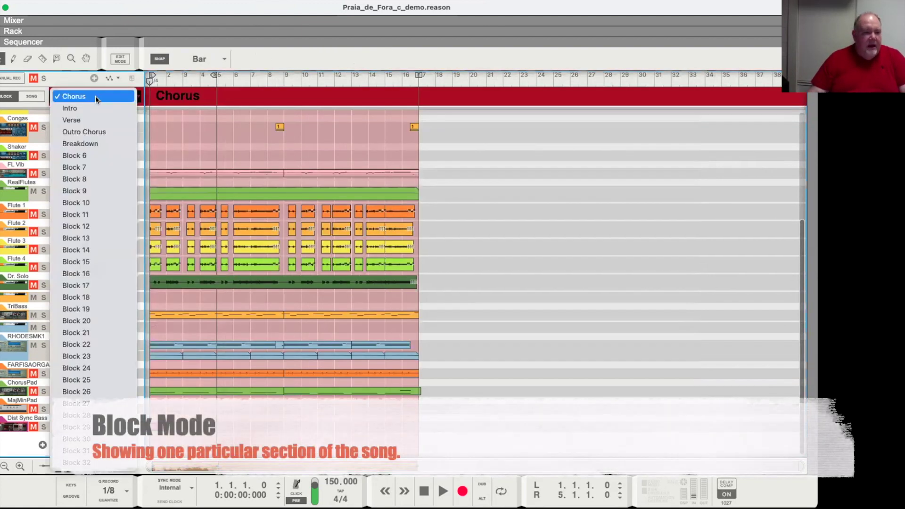
{"action": "left_click", "coordinate": [84, 118]}
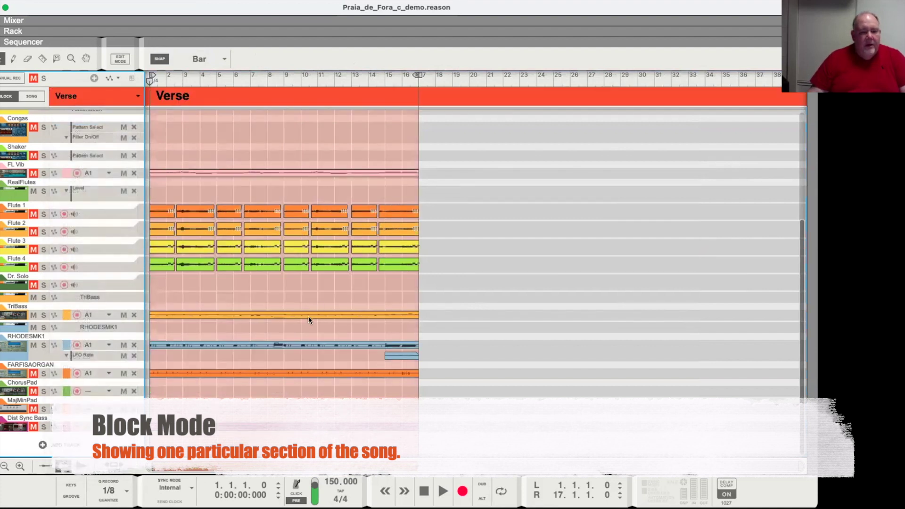
{"action": "left_click", "coordinate": [32, 78]}
{"action": "key", "text": "space"}
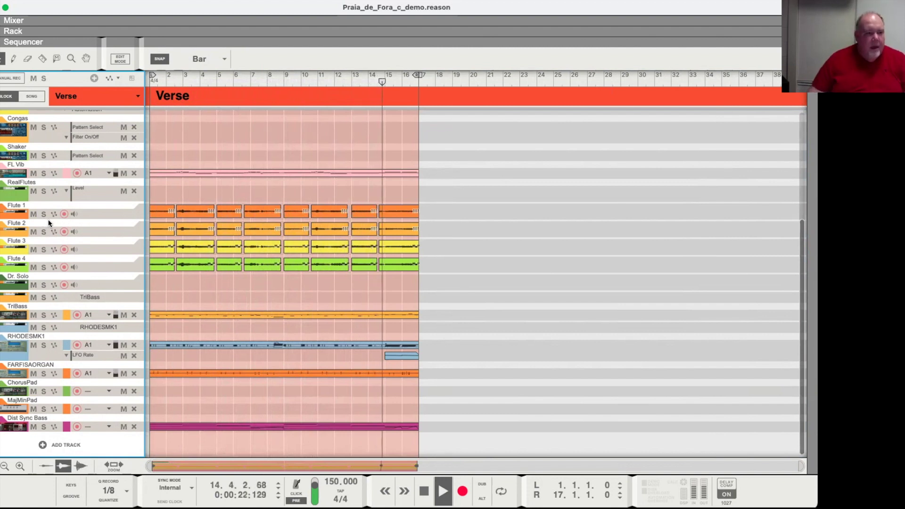
- Stop the Verse playback, then select and solo the Redrum 1 drum track
{"action": "scroll", "coordinate": [49, 218], "scroll_direction": "up", "scroll_amount": 1}
{"action": "scroll", "coordinate": [49, 219], "scroll_direction": "up", "scroll_amount": 3}
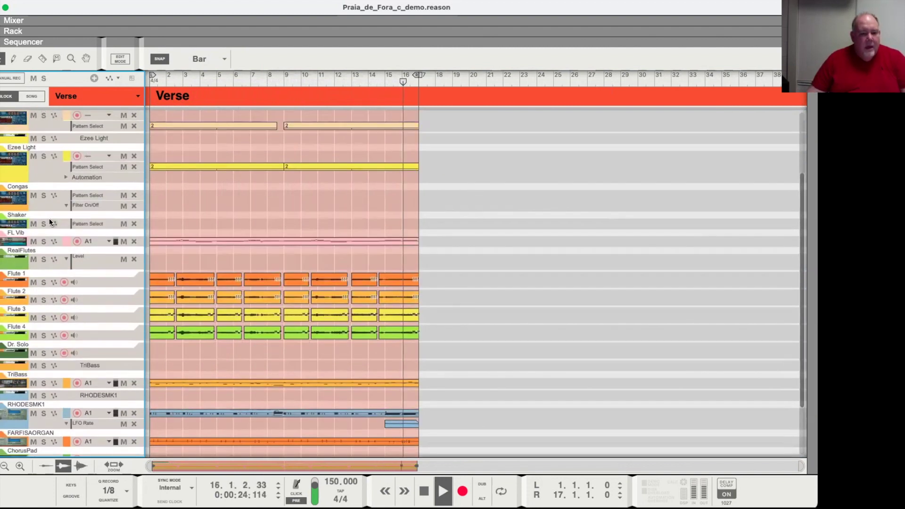
{"action": "scroll", "coordinate": [118, 203], "scroll_direction": "up", "scroll_amount": 4}
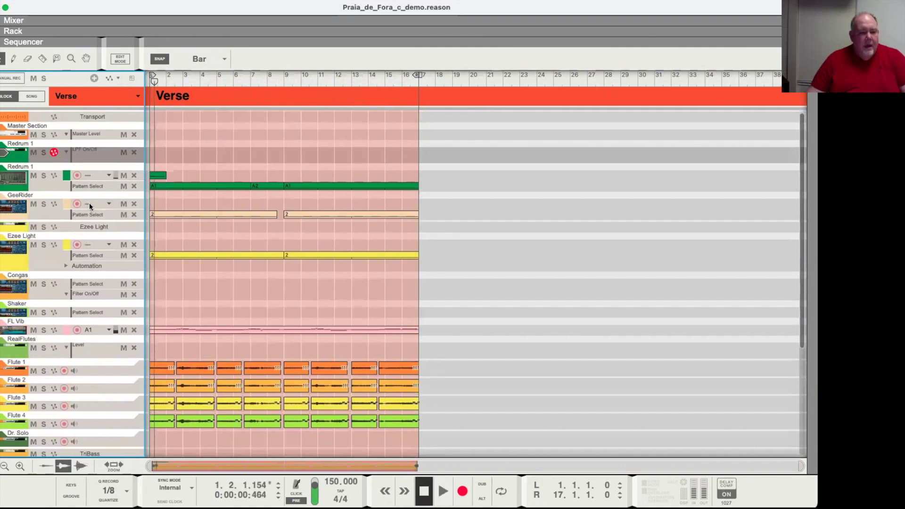
{"action": "left_click", "coordinate": [8, 180]}
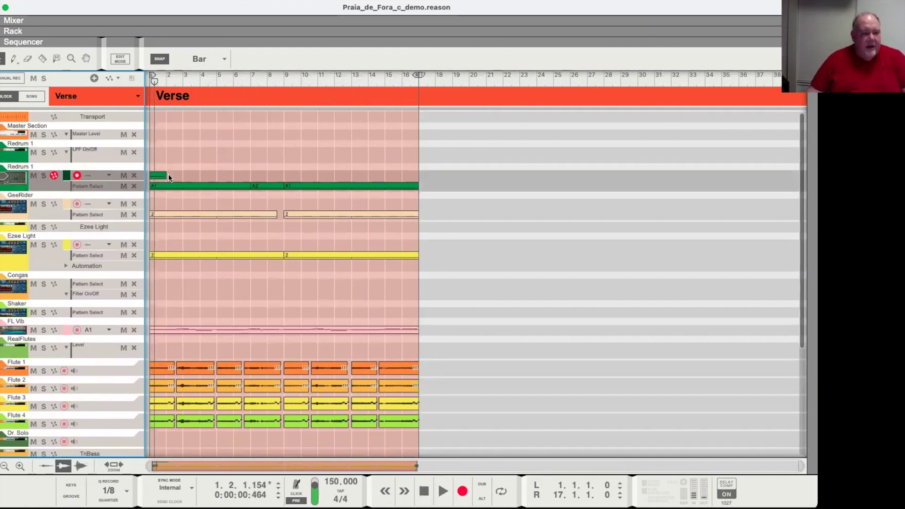
{"action": "left_click", "coordinate": [43, 175]}
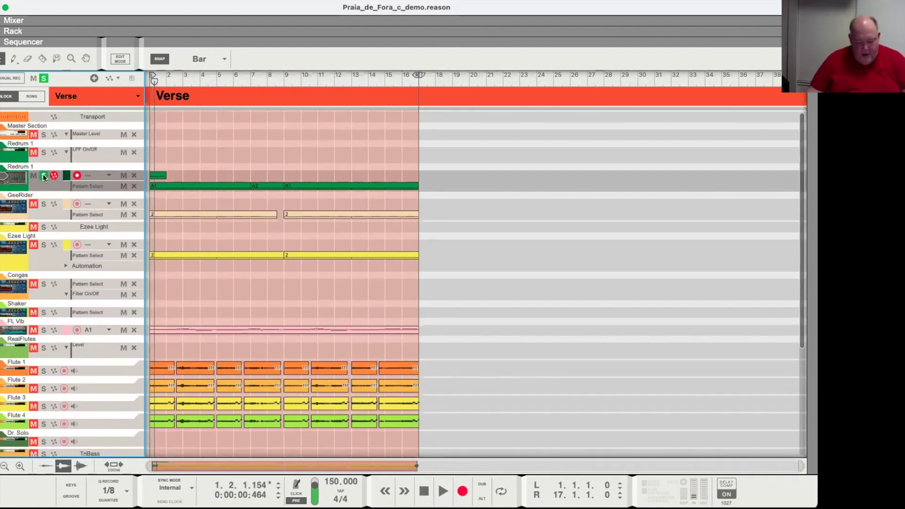
- Run Redrum 1's pattern section in the rack, audition patterns 2, 3 and 4, and show channel 10's steps
{"action": "key", "text": "F6"}
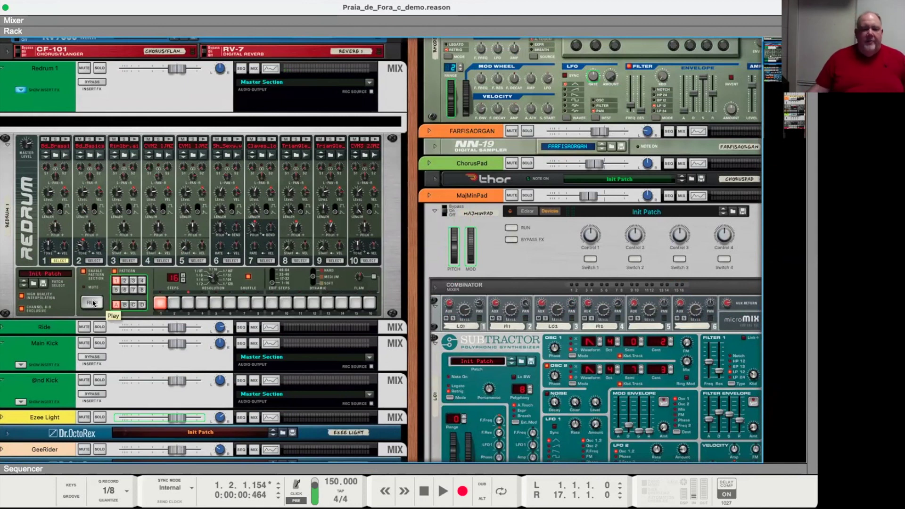
{"action": "left_click", "coordinate": [92, 302]}
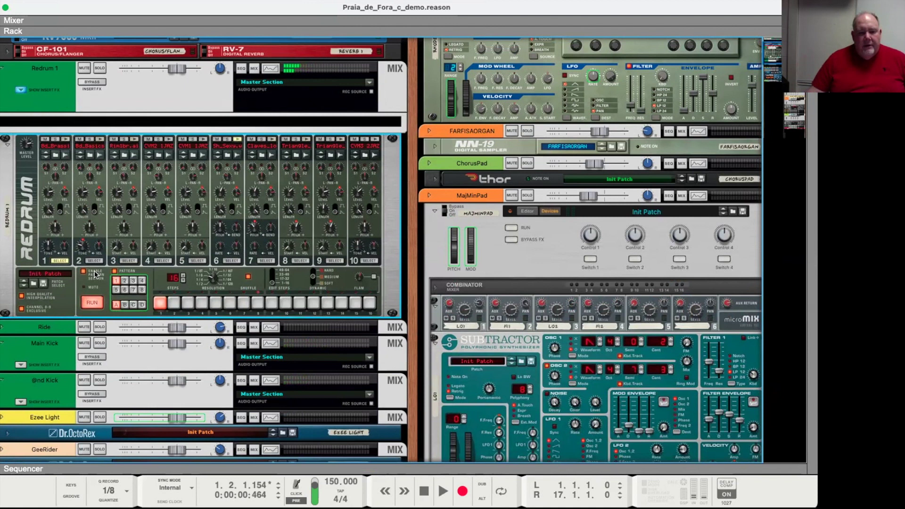
{"action": "left_click", "coordinate": [125, 280]}
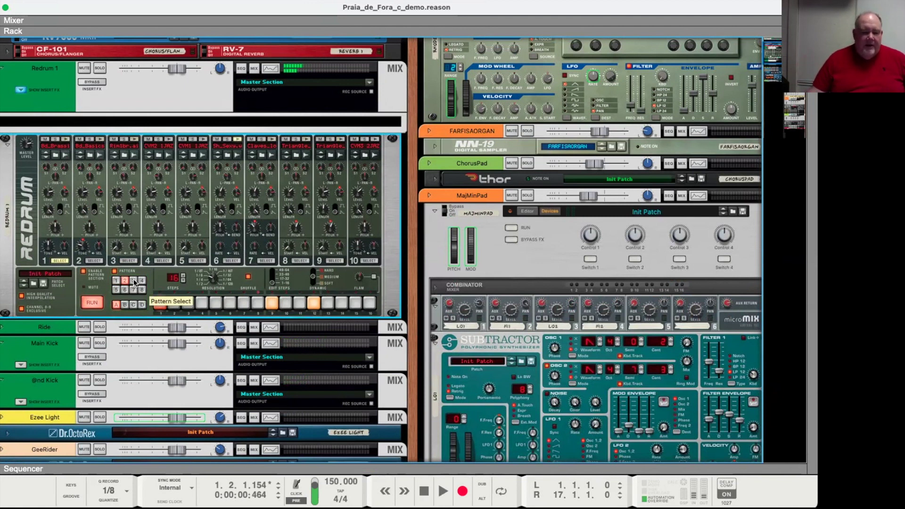
{"action": "left_click", "coordinate": [134, 282]}
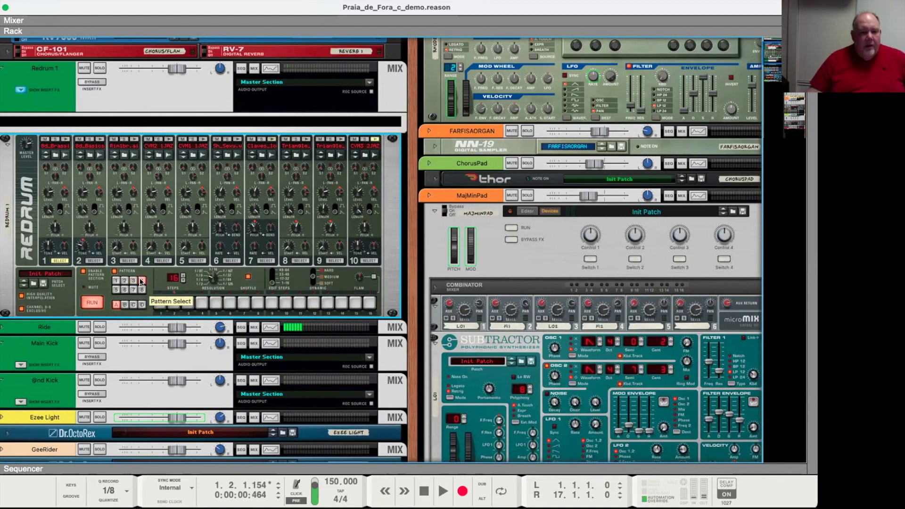
{"action": "left_click", "coordinate": [140, 281]}
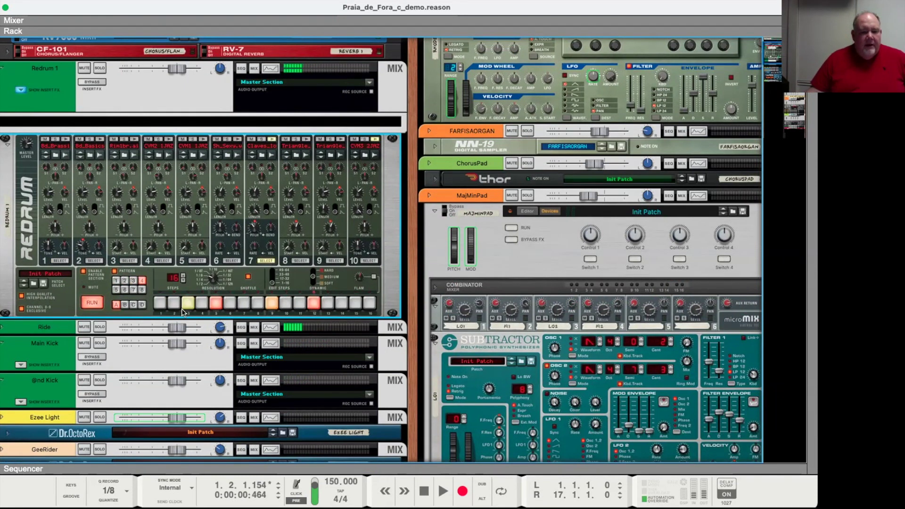
{"action": "left_click", "coordinate": [369, 261]}
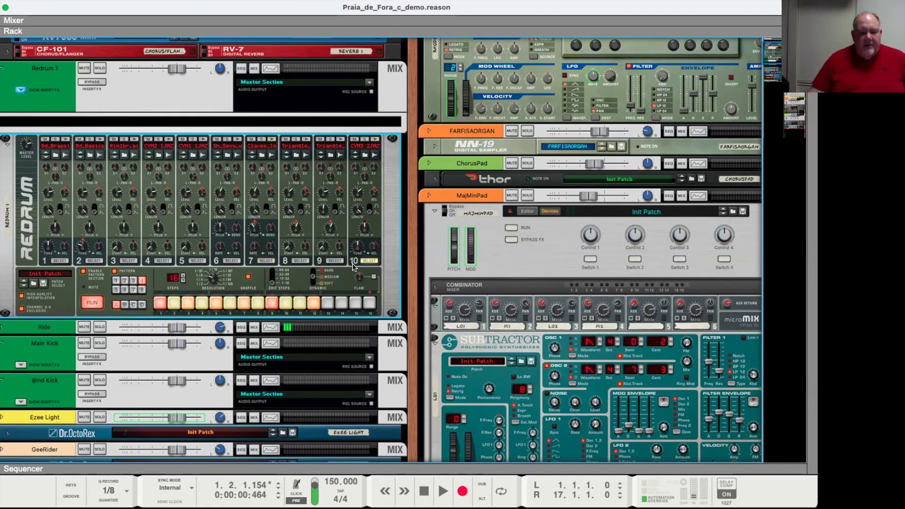
- Audition Redrum patterns 5 and 6 while viewing the steps of channels 1 and 2, and stop the pattern
{"action": "left_click", "coordinate": [117, 289]}
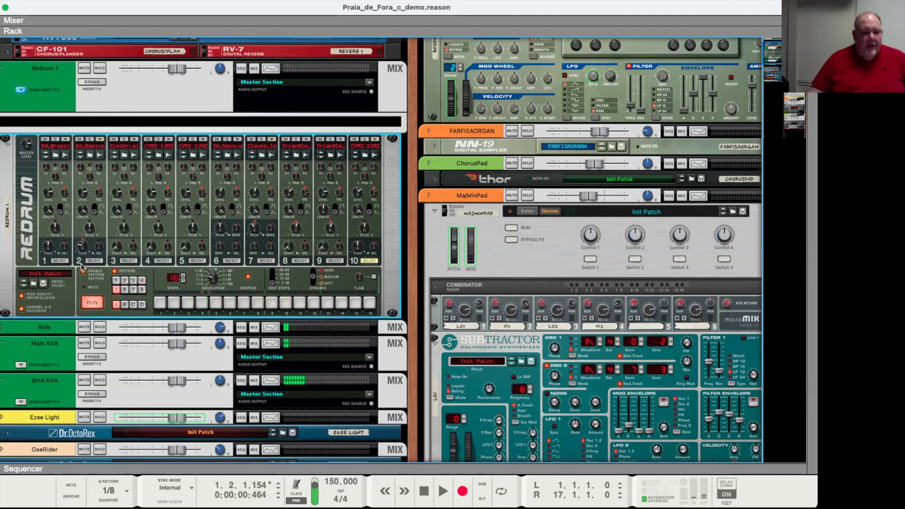
{"action": "left_click", "coordinate": [94, 260]}
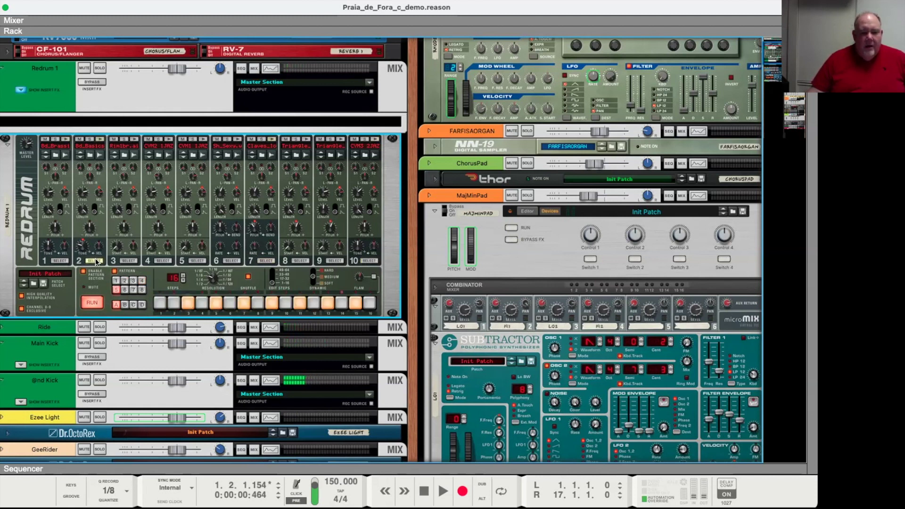
{"action": "left_click", "coordinate": [62, 261]}
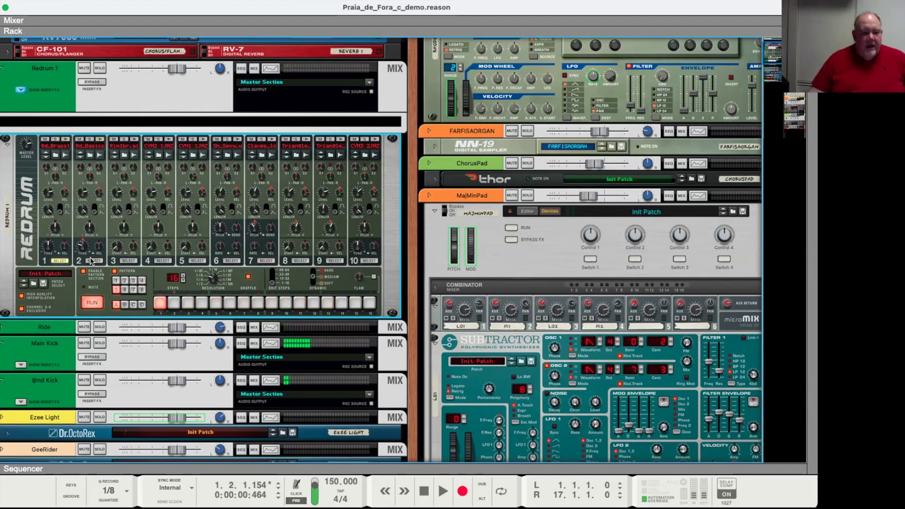
{"action": "left_click", "coordinate": [93, 260]}
{"action": "left_click", "coordinate": [124, 290]}
{"action": "left_click", "coordinate": [92, 303]}
{"action": "left_click", "coordinate": [92, 304]}
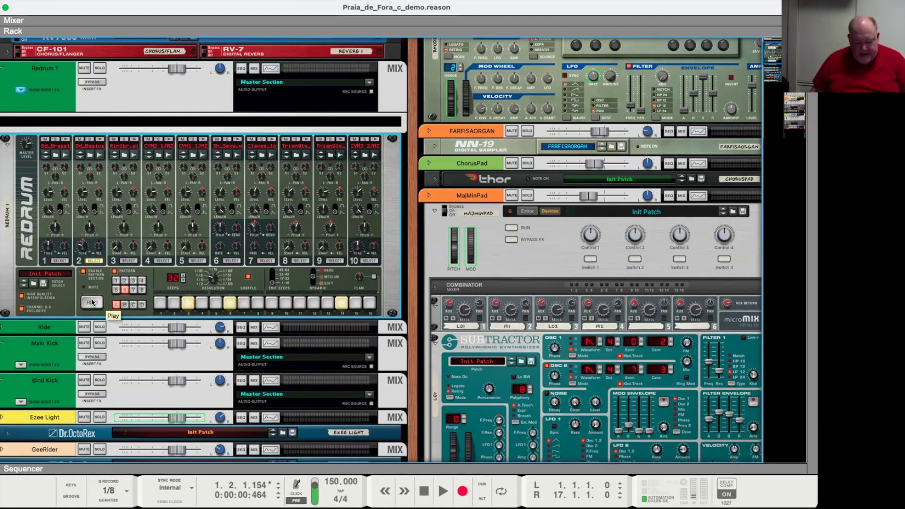
- Return to the sequencer and point out Redrum 1's A1, A2 and second A1 pattern clips in the Verse
{"action": "key", "text": "F7"}
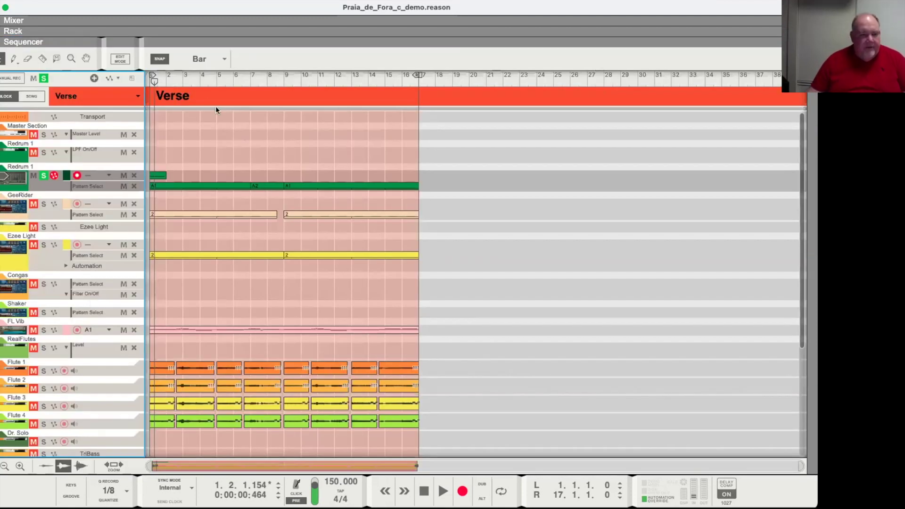
{"action": "left_click", "coordinate": [176, 186]}
{"action": "left_click", "coordinate": [272, 185]}
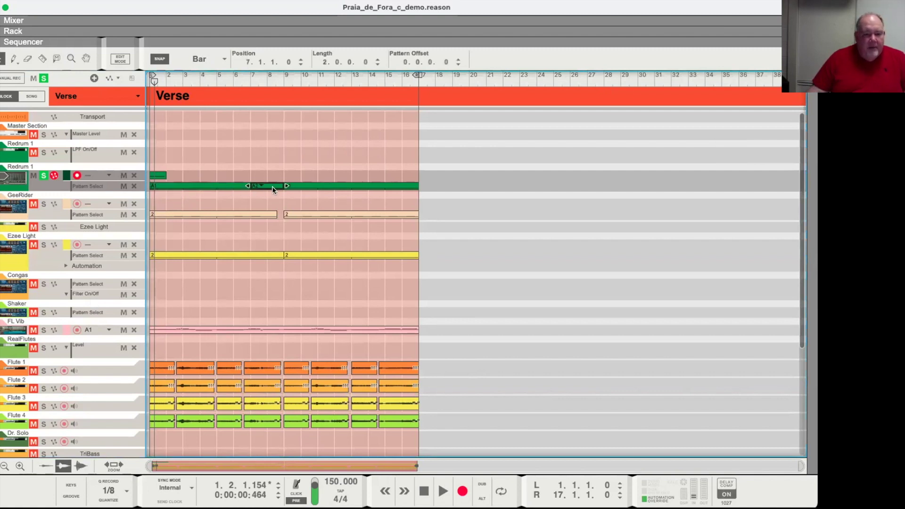
{"action": "left_click", "coordinate": [320, 187]}
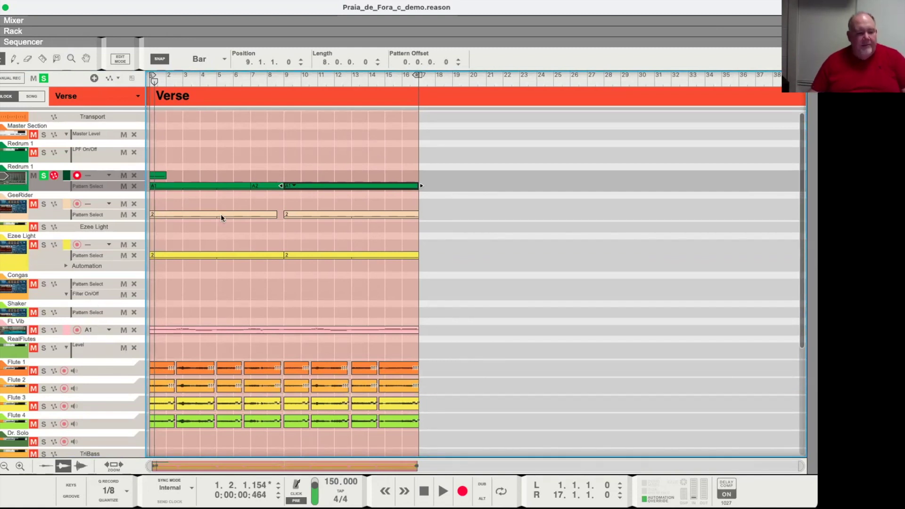
- Solo FL Vib alongside Redrum 1, return to bar 1, and unfold FL Vib's NN-XT sampler in the rack
{"action": "left_click", "coordinate": [40, 329]}
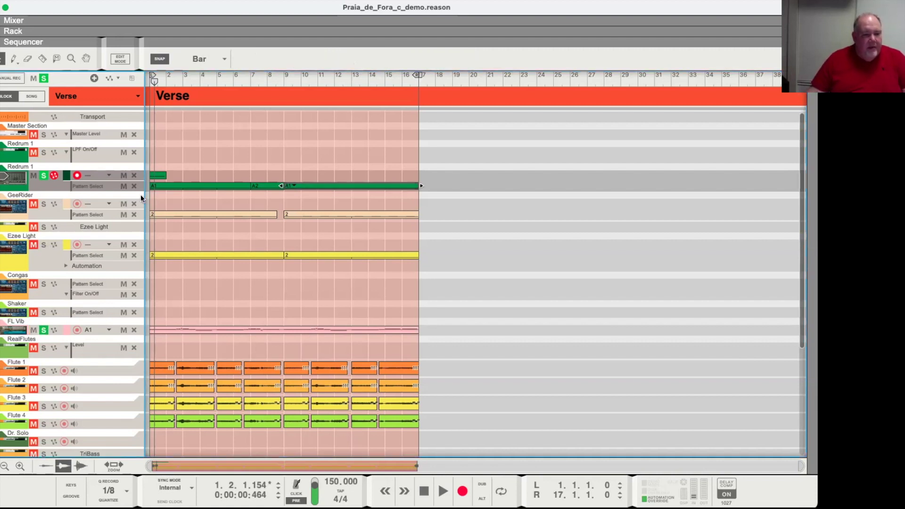
{"action": "left_click", "coordinate": [146, 79]}
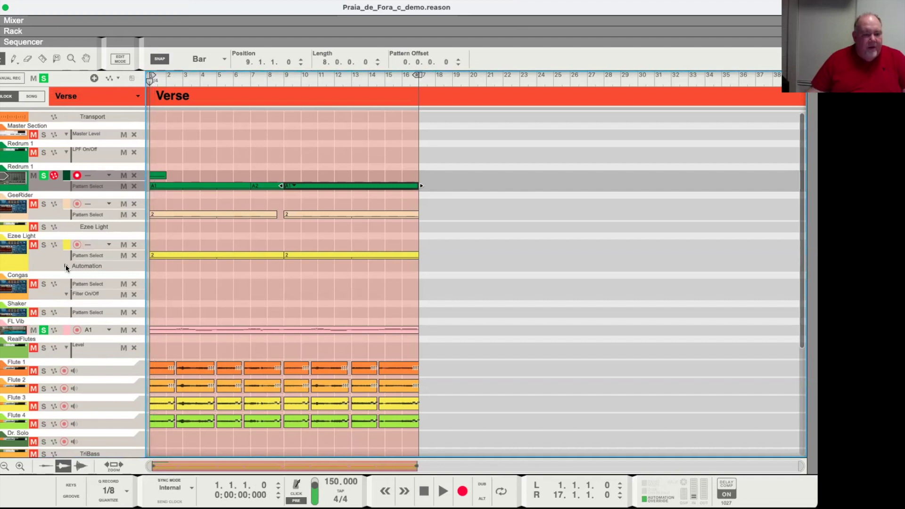
{"action": "left_click", "coordinate": [9, 330]}
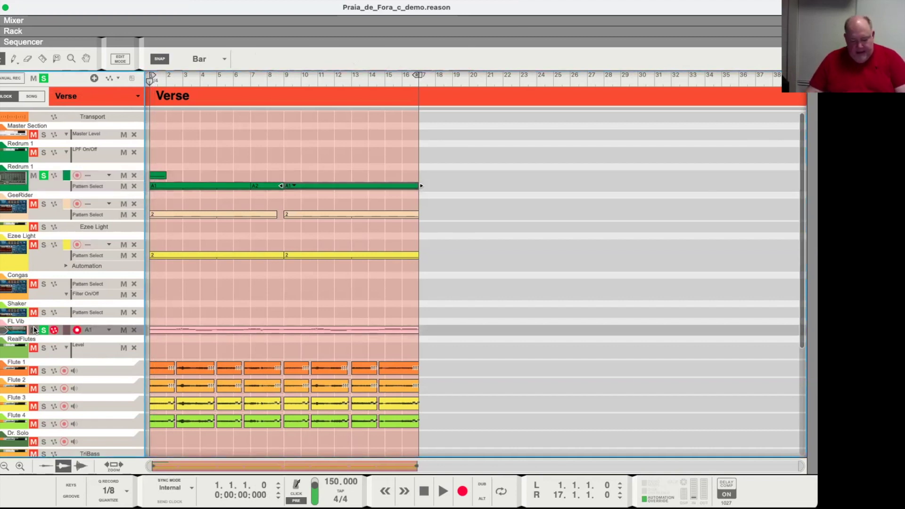
{"action": "key", "text": "F6"}
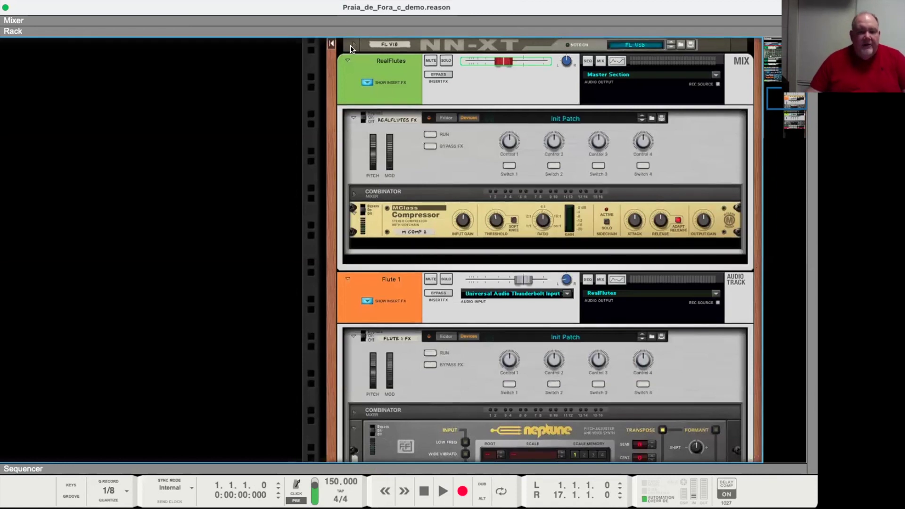
{"action": "left_click", "coordinate": [353, 45]}
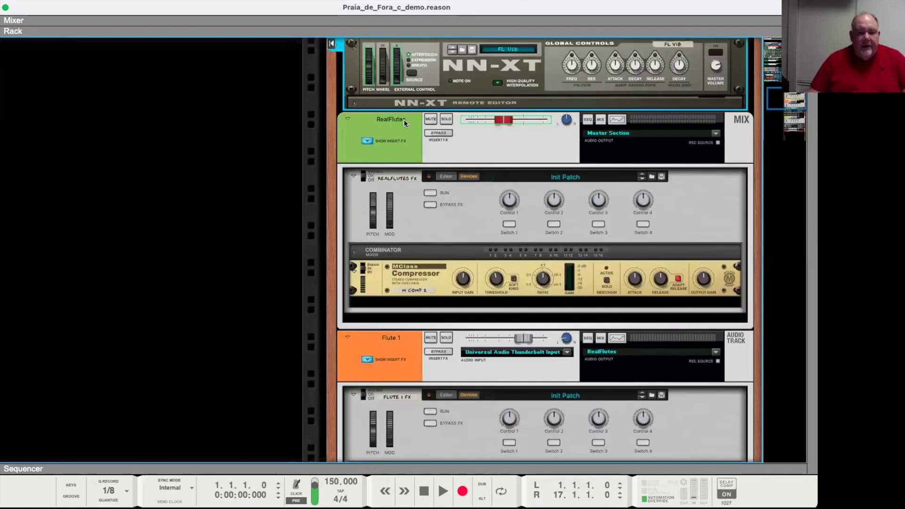
- Unfold the Remote Editor of FL Vib's NN-XT in the rack, and clear all track solos in the sequencer
{"action": "left_click", "coordinate": [354, 104]}
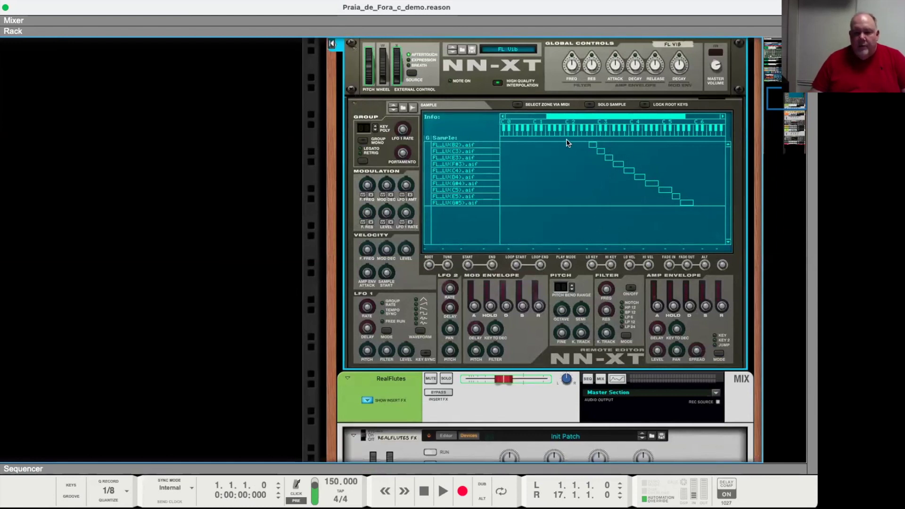
{"action": "scroll", "coordinate": [535, 145], "scroll_direction": "up", "scroll_amount": 4}
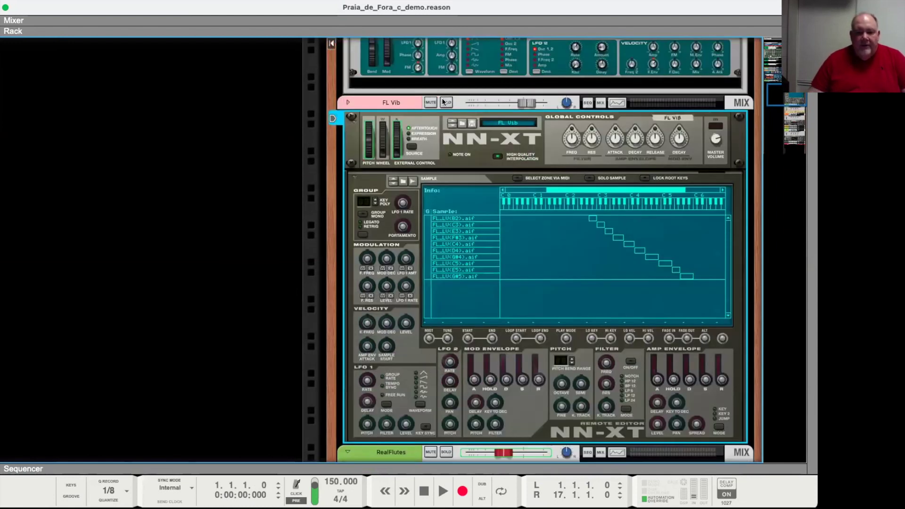
{"action": "key", "text": "F7"}
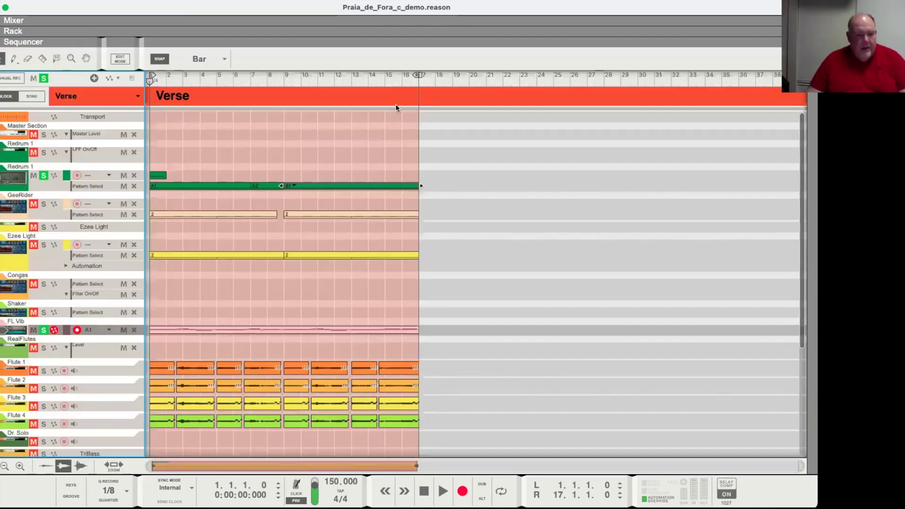
{"action": "left_click", "coordinate": [32, 77]}
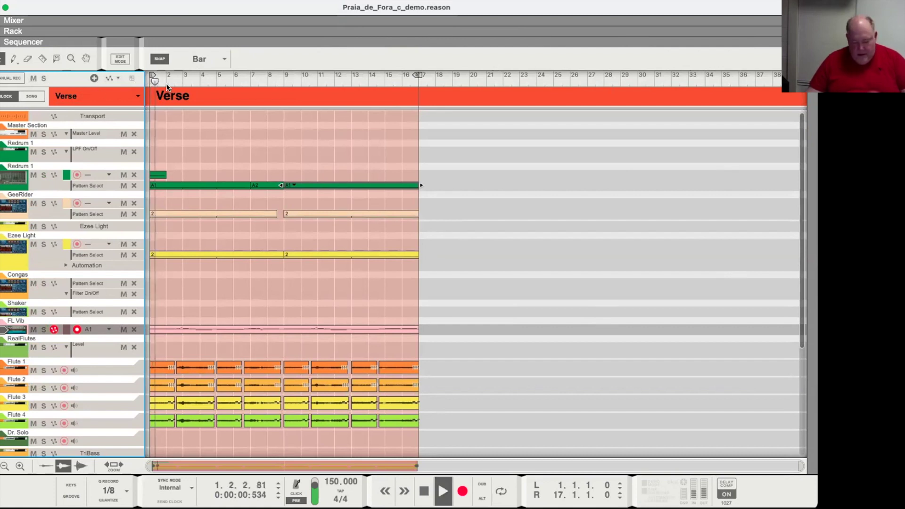
- Solo the RealFlutes channel in the rack and play it while viewing its compressor and Flute 1's Neptune insert effect
{"action": "key", "text": "F6"}
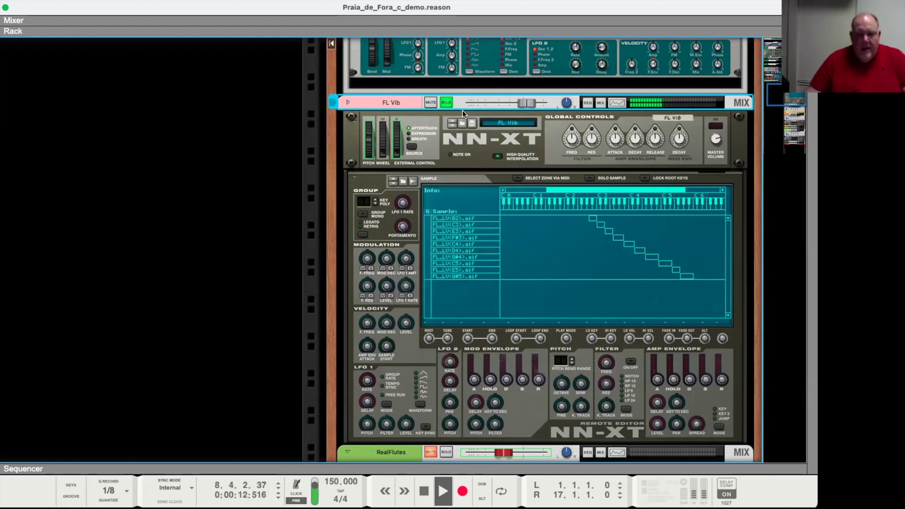
{"action": "key", "text": "space"}
{"action": "scroll", "coordinate": [447, 278], "scroll_direction": "down", "scroll_amount": 3}
{"action": "scroll", "coordinate": [447, 278], "scroll_direction": "down", "scroll_amount": 3}
{"action": "left_click", "coordinate": [446, 245]}
{"action": "key", "text": "space"}
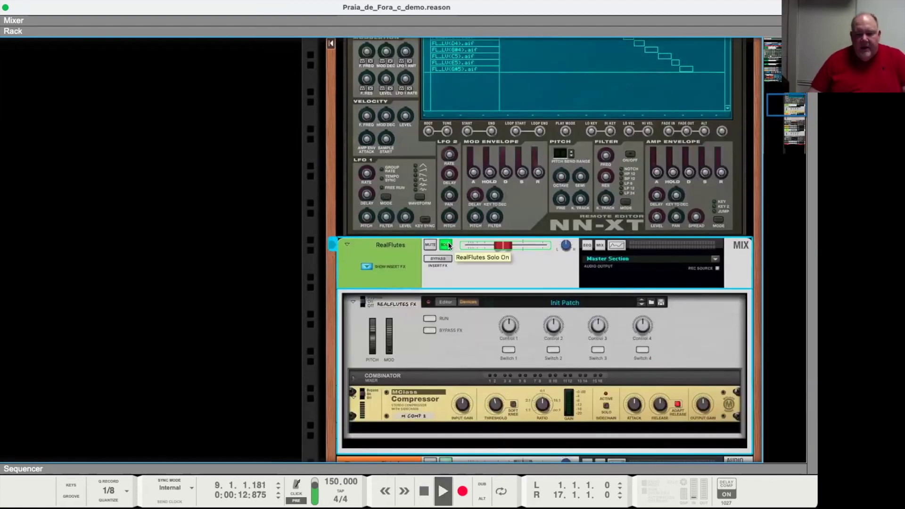
{"action": "scroll", "coordinate": [449, 251], "scroll_direction": "down", "scroll_amount": 9}
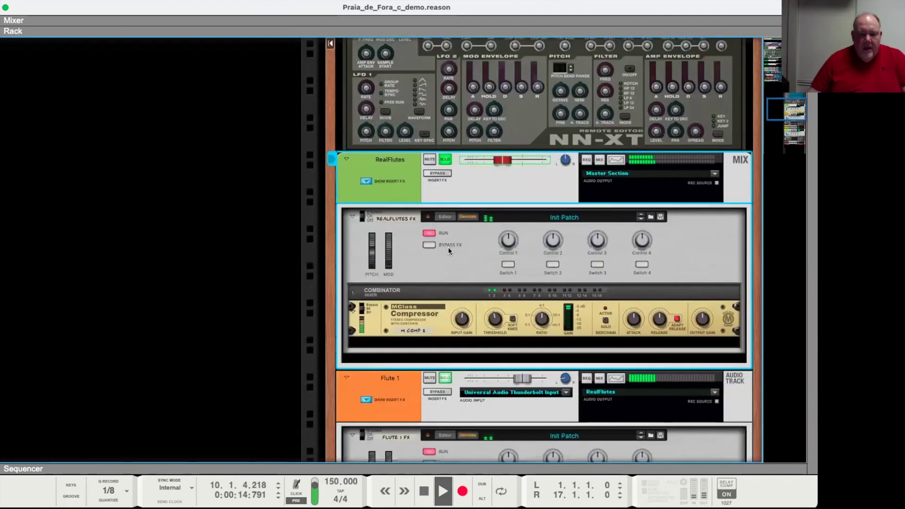
{"action": "scroll", "coordinate": [447, 247], "scroll_direction": "down", "scroll_amount": 7}
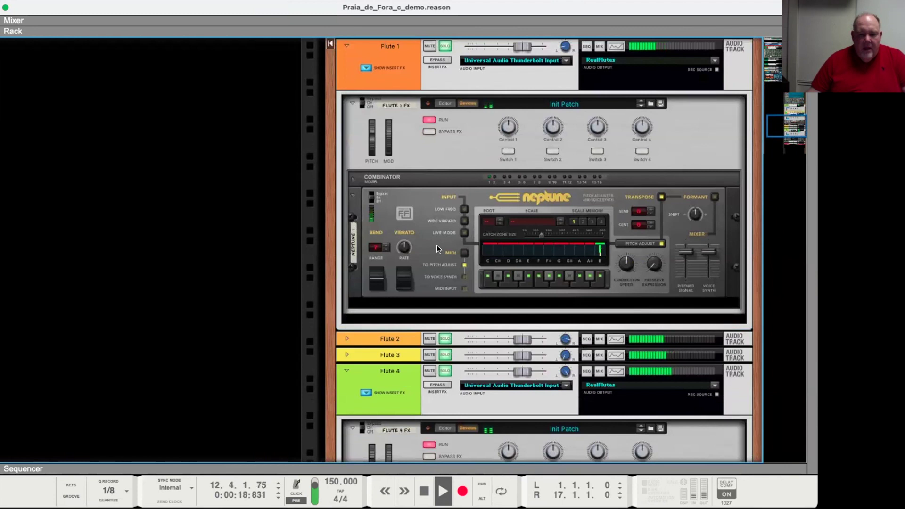
- Fold the Flute 1 FX and Flute 4 FX Combinators, and end the RealFlutes solo audition
{"action": "left_click", "coordinate": [349, 100]}
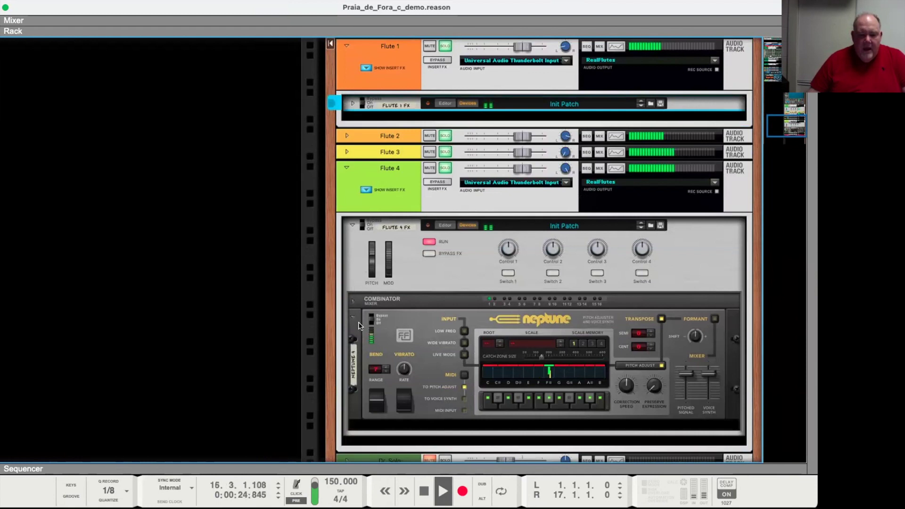
{"action": "left_click", "coordinate": [350, 226]}
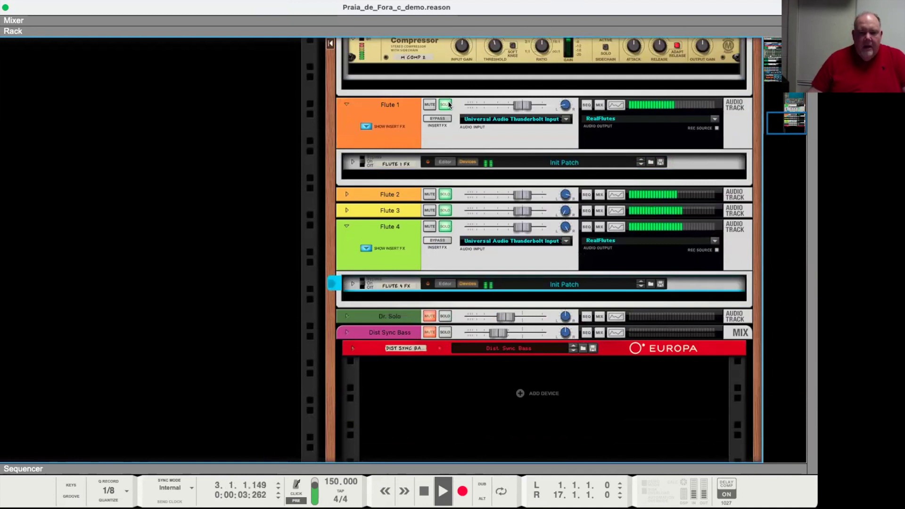
{"action": "scroll", "coordinate": [447, 142], "scroll_direction": "up", "scroll_amount": 5}
{"action": "left_click", "coordinate": [445, 149]}
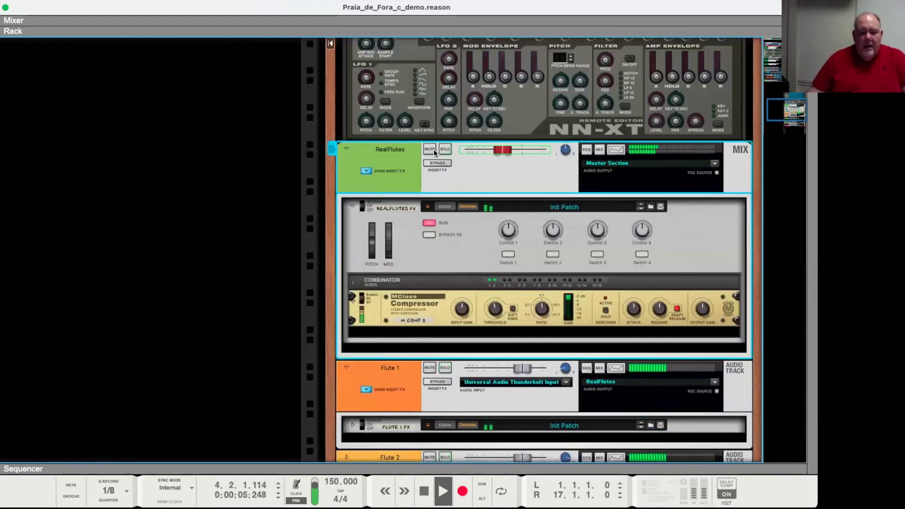
{"action": "key", "text": "space"}
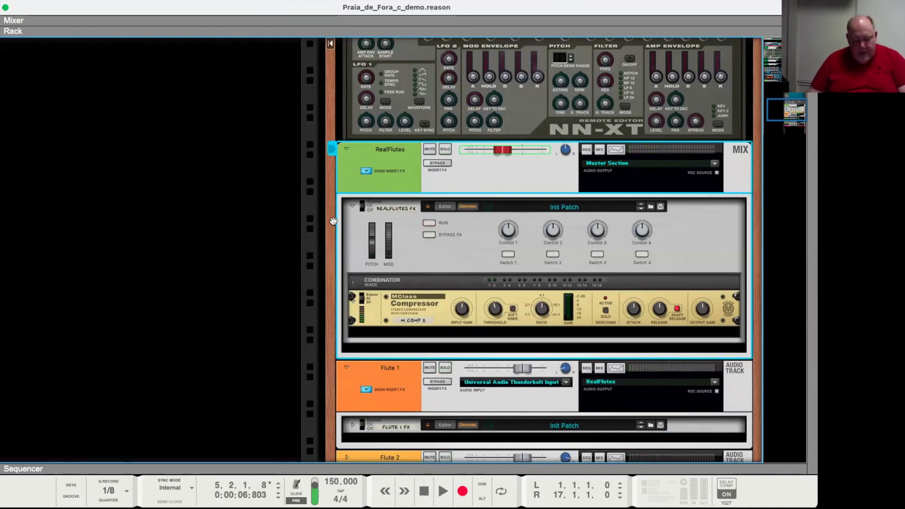
- Audition the Verse's Dist Sync Bass track soloed from bar 1 in the sequencer, and switch its solo off
{"action": "key", "text": "F7"}
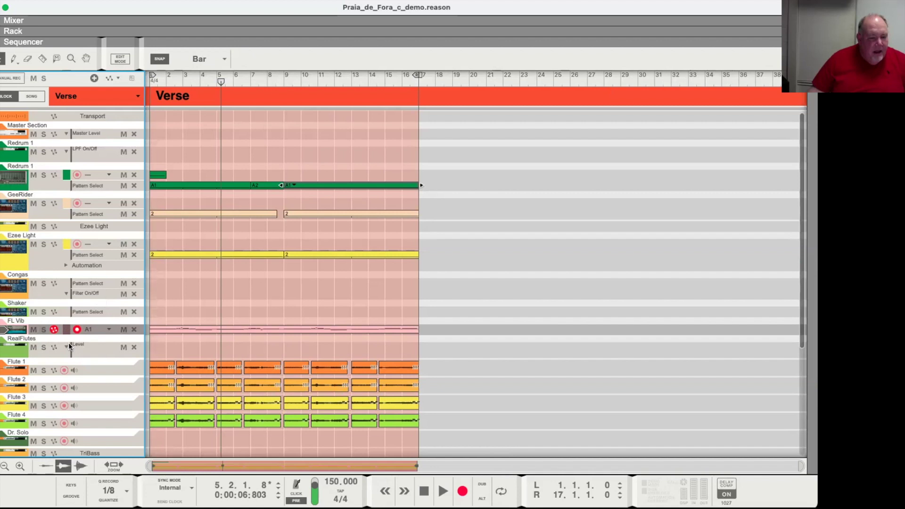
{"action": "scroll", "coordinate": [72, 339], "scroll_direction": "down", "scroll_amount": 3}
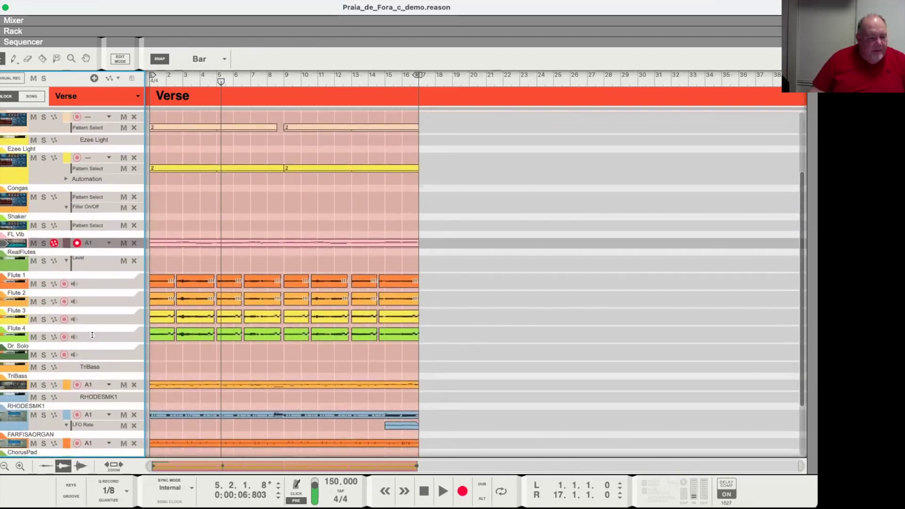
{"action": "scroll", "coordinate": [56, 409], "scroll_direction": "down", "scroll_amount": 3}
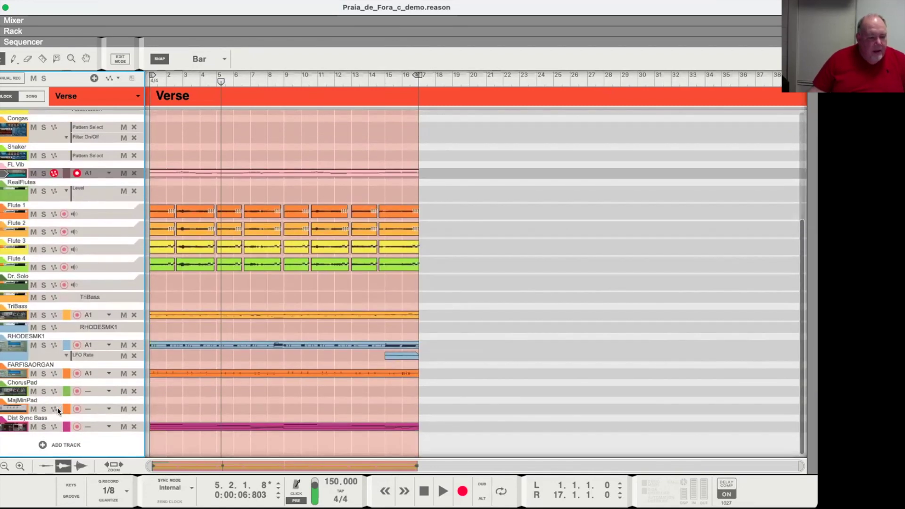
{"action": "left_click", "coordinate": [44, 426]}
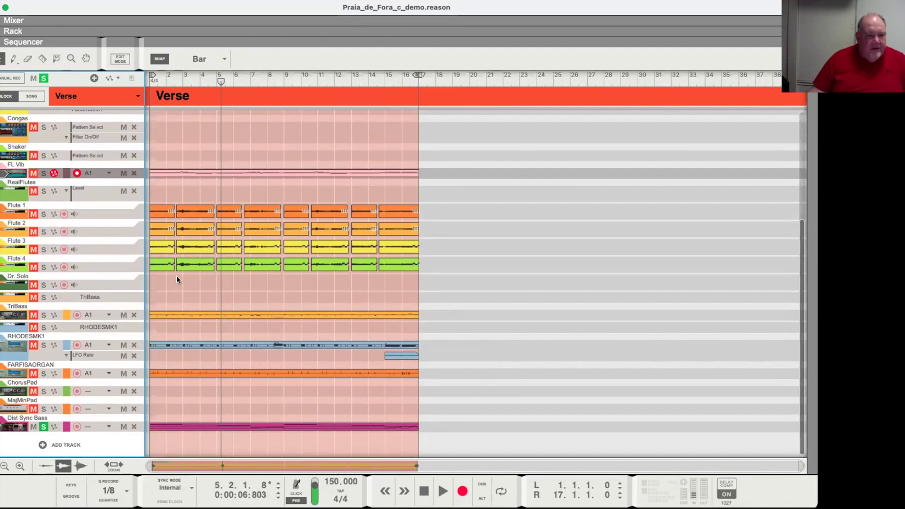
{"action": "left_click", "coordinate": [157, 95]}
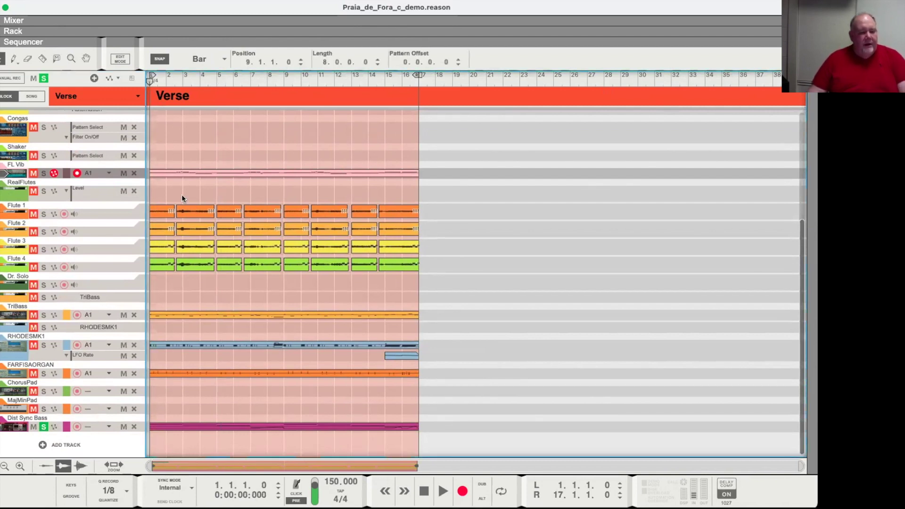
{"action": "key", "text": "space"}
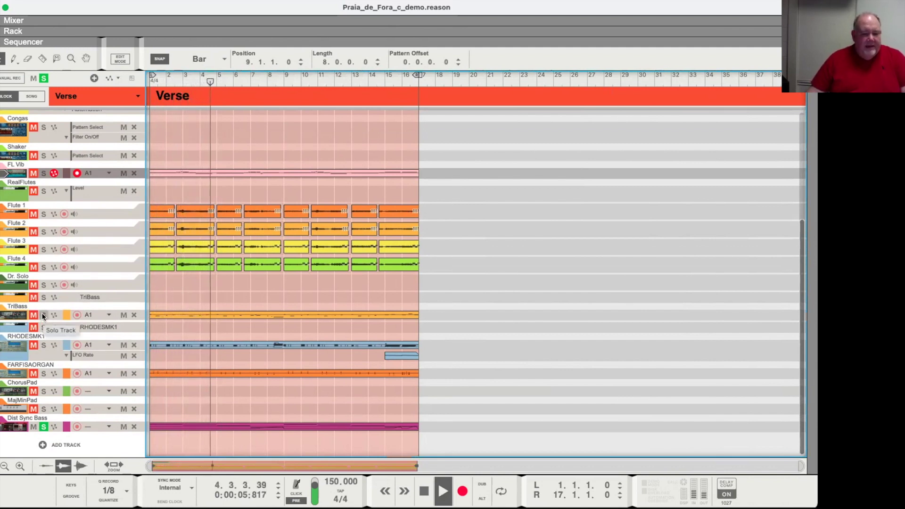
{"action": "key", "text": "space"}
{"action": "left_click", "coordinate": [43, 427]}
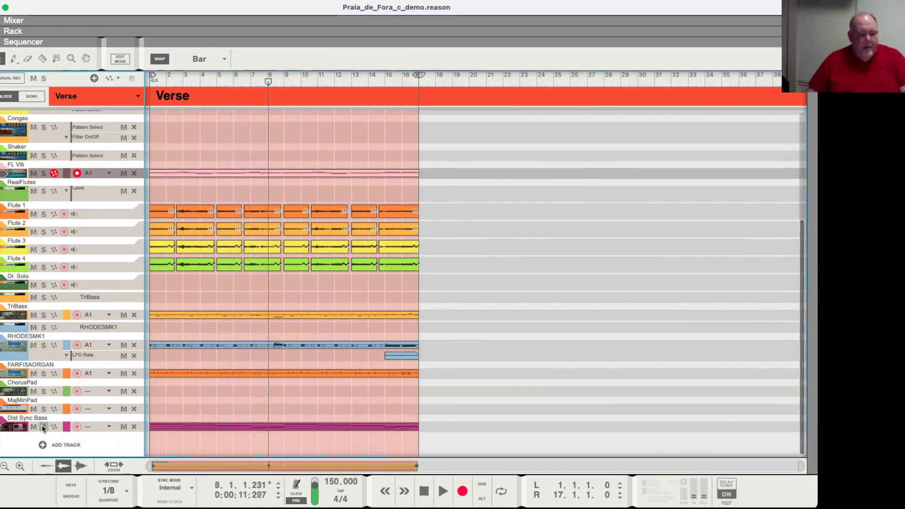
- Switch the sequencer to the Chorus block and audition RealFlutes and FL Vib soloed in turn
{"action": "left_click", "coordinate": [73, 95]}
{"action": "left_click", "coordinate": [81, 72]}
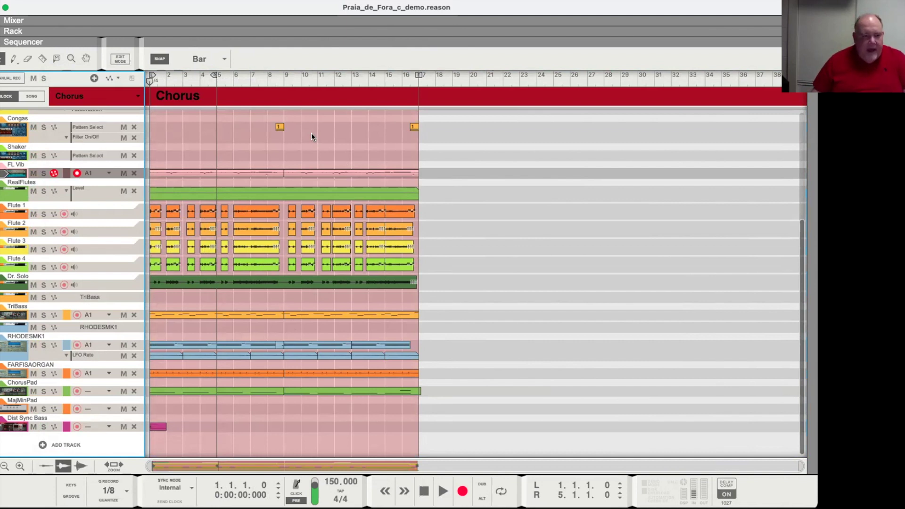
{"action": "key", "text": "space"}
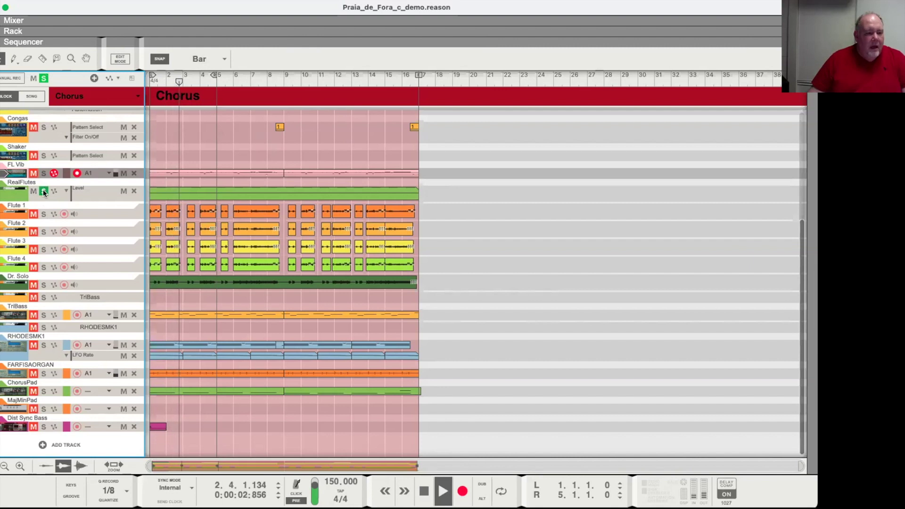
{"action": "left_click", "coordinate": [42, 173]}
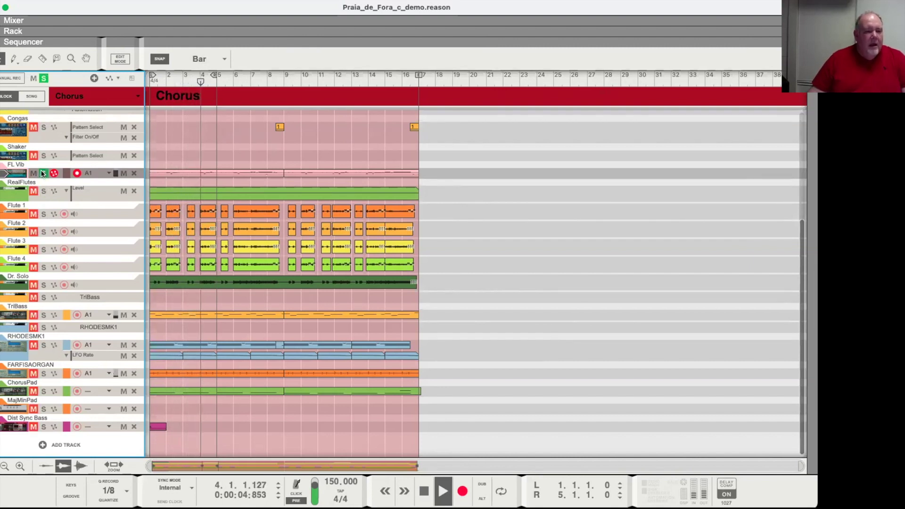
{"action": "left_click", "coordinate": [43, 173]}
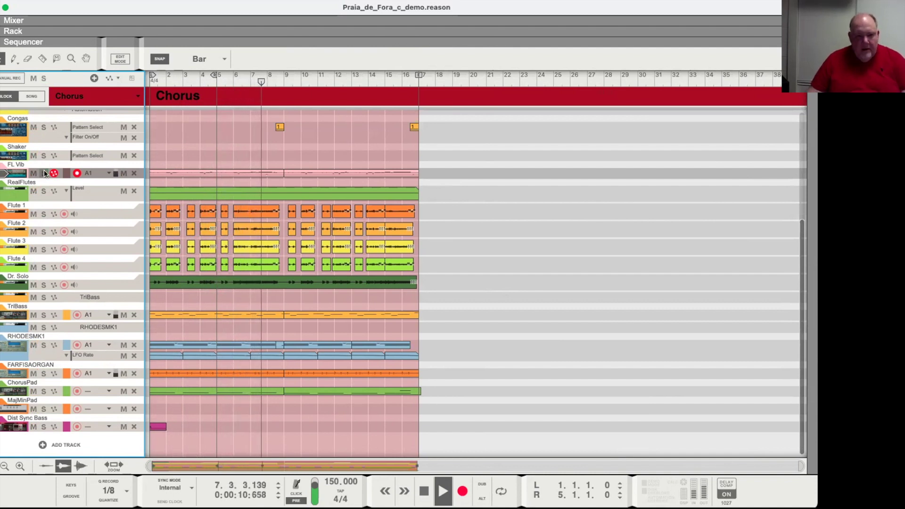
- Solo FL Vib in the rack and play the Chorus from bar 1 while viewing its NN-XT sample map
{"action": "key", "text": "F6"}
{"action": "scroll", "coordinate": [462, 208], "scroll_direction": "up", "scroll_amount": 3}
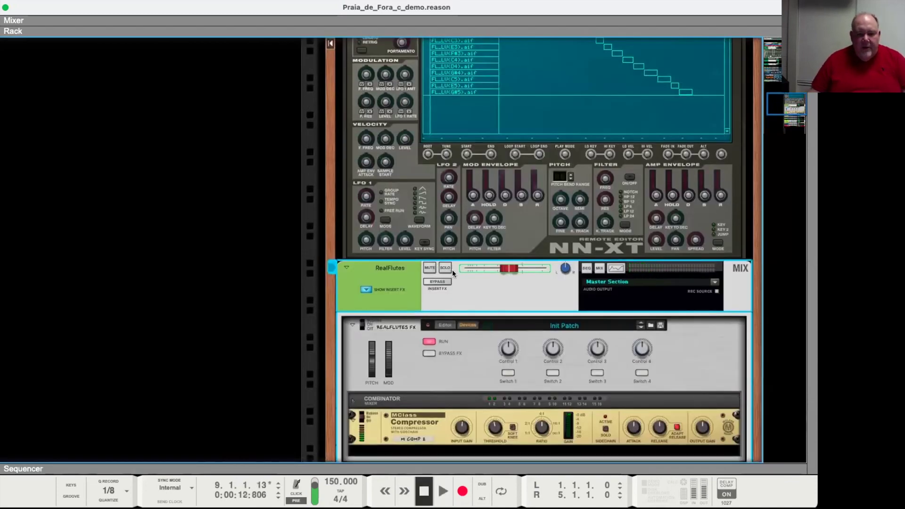
{"action": "scroll", "coordinate": [448, 290], "scroll_direction": "down", "scroll_amount": 15}
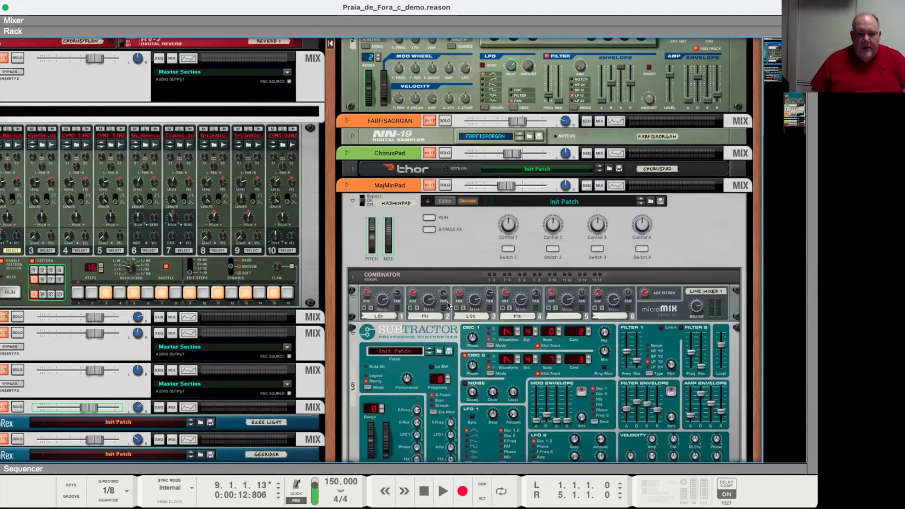
{"action": "scroll", "coordinate": [447, 301], "scroll_direction": "down", "scroll_amount": 7}
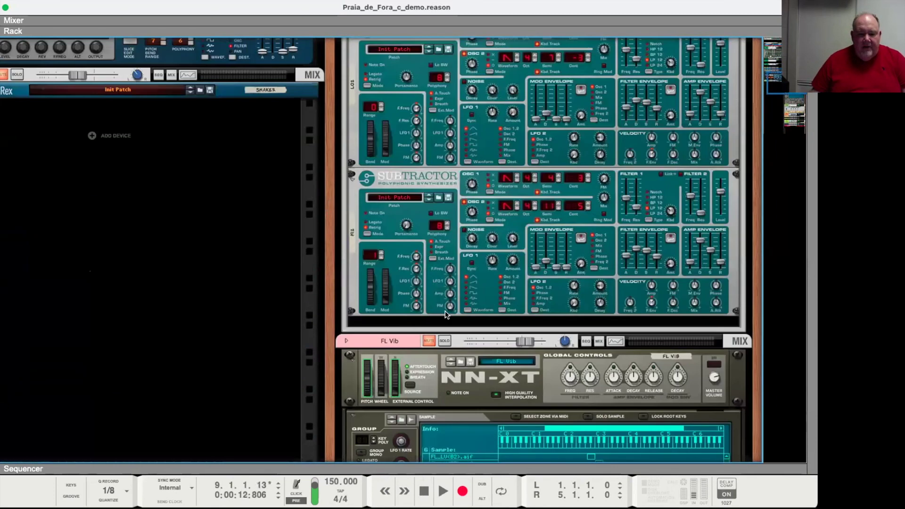
{"action": "left_click", "coordinate": [446, 342]}
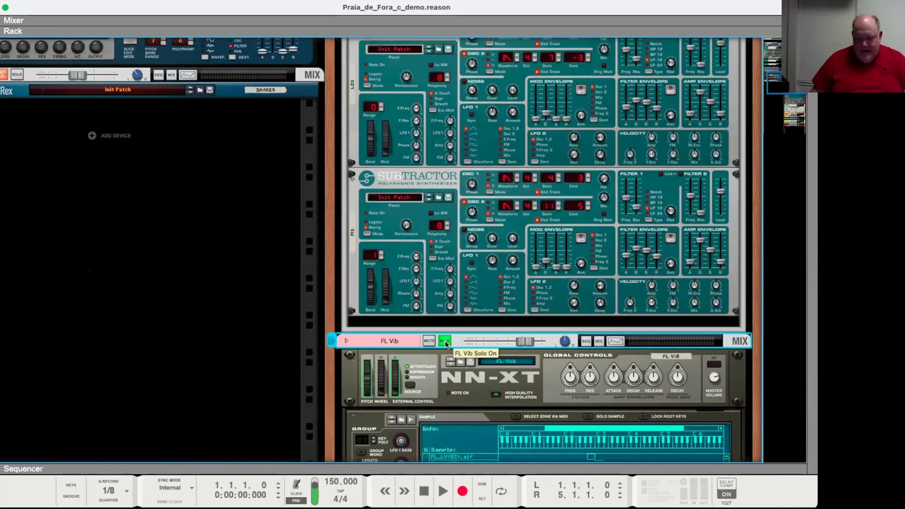
{"action": "key", "text": "space"}
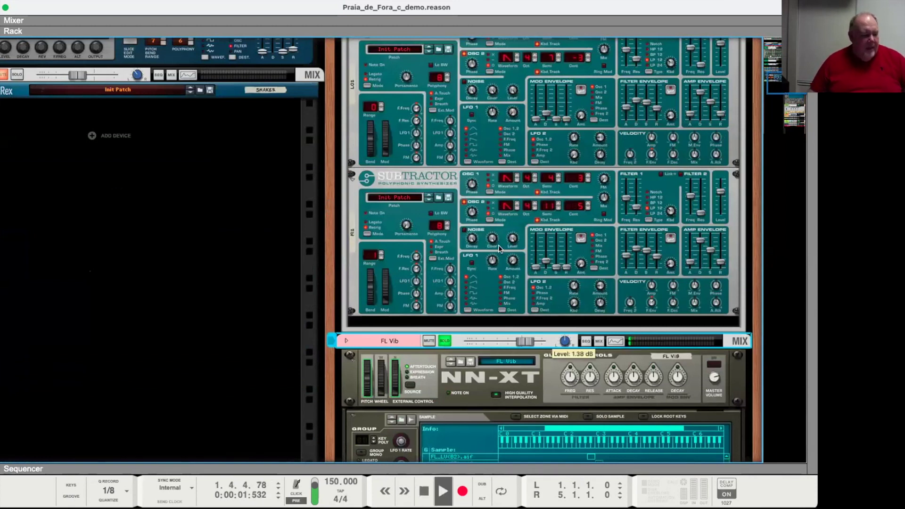
{"action": "scroll", "coordinate": [654, 340], "scroll_direction": "down", "scroll_amount": 12}
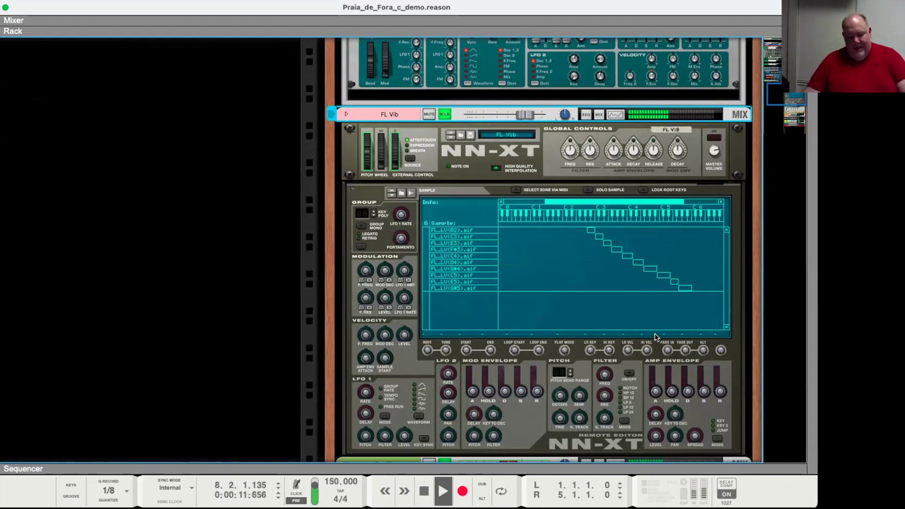
{"action": "key", "text": "space"}
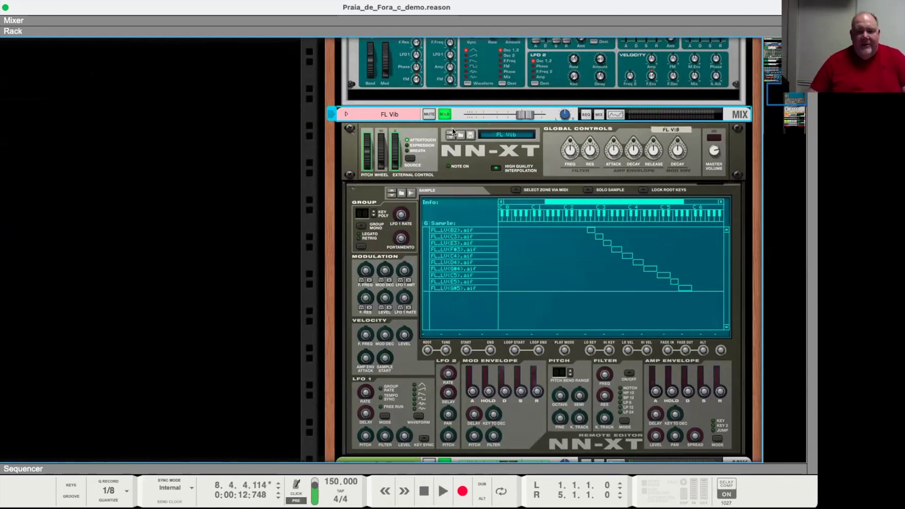
- Toggle Flute 1's solo in the rack and clear the remaining channel solos
{"action": "scroll", "coordinate": [503, 228], "scroll_direction": "down", "scroll_amount": 10}
{"action": "left_click", "coordinate": [445, 243]}
{"action": "left_click", "coordinate": [443, 242]}
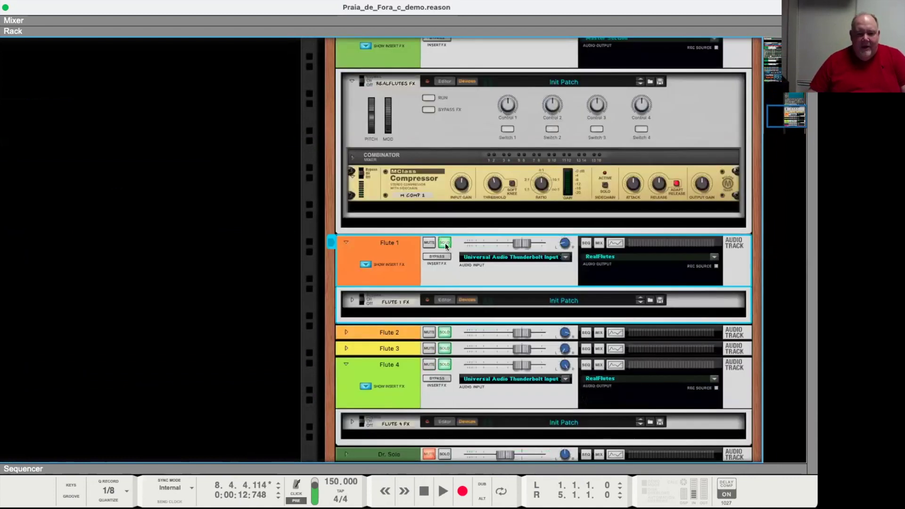
{"action": "scroll", "coordinate": [445, 250], "scroll_direction": "up", "scroll_amount": 10}
{"action": "left_click", "coordinate": [442, 391]}
{"action": "scroll", "coordinate": [450, 377], "scroll_direction": "up", "scroll_amount": 10}
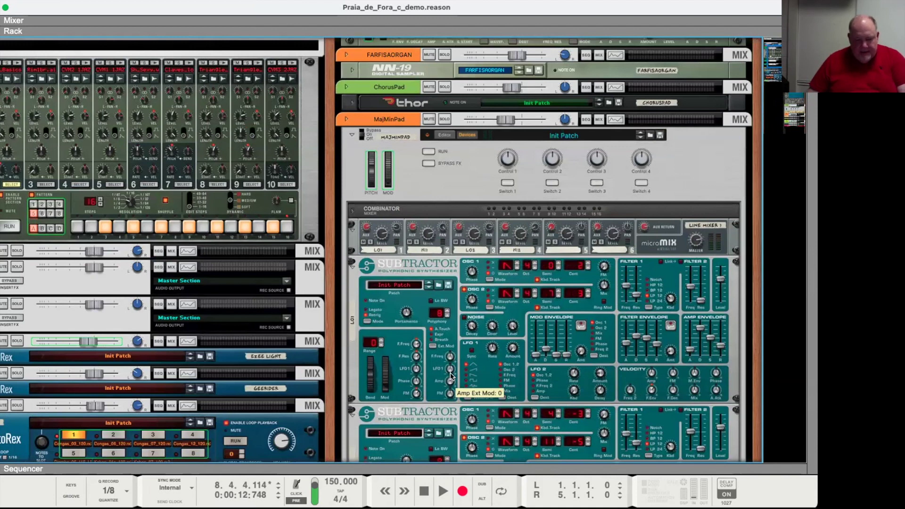
- Mute the ChorusPad track in the sequencer and play the Chorus from bar 1 without it
{"action": "key", "text": "F7"}
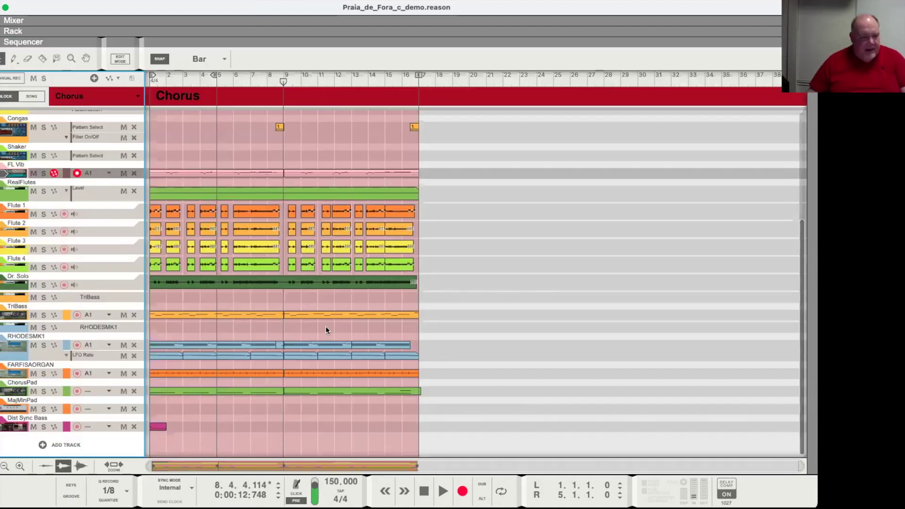
{"action": "left_click", "coordinate": [33, 392]}
{"action": "key", "text": "Return"}
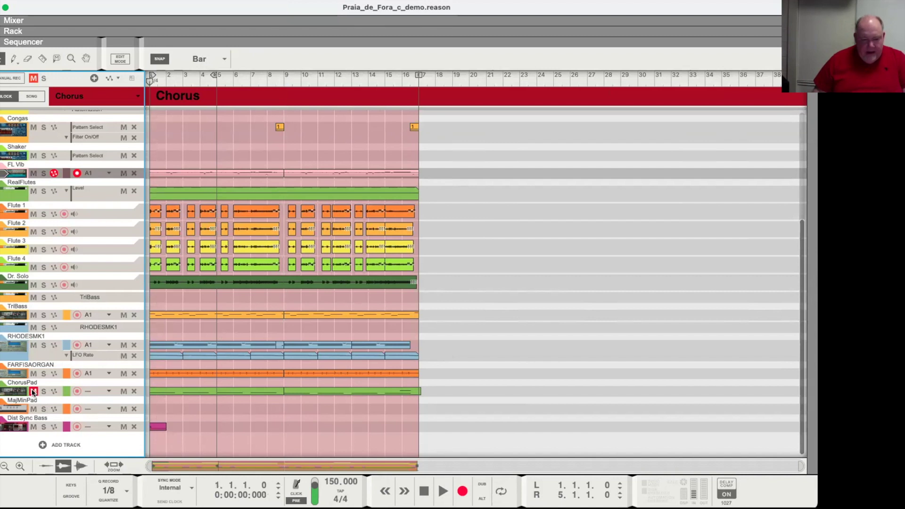
{"action": "key", "text": "space"}
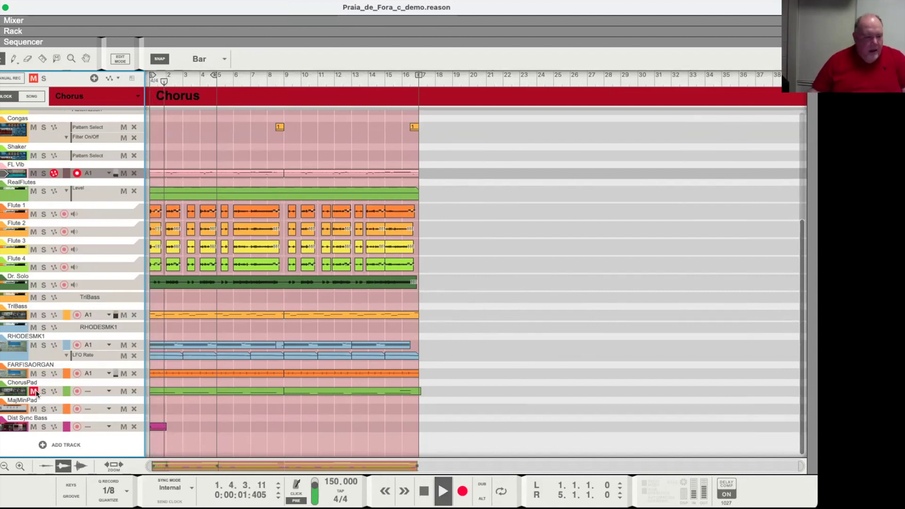
- Audition the ChorusPad track soloed in the Chorus block, and clear its solo after stopping playback
{"action": "right_click", "coordinate": [42, 391]}
{"action": "left_click", "coordinate": [44, 391]}
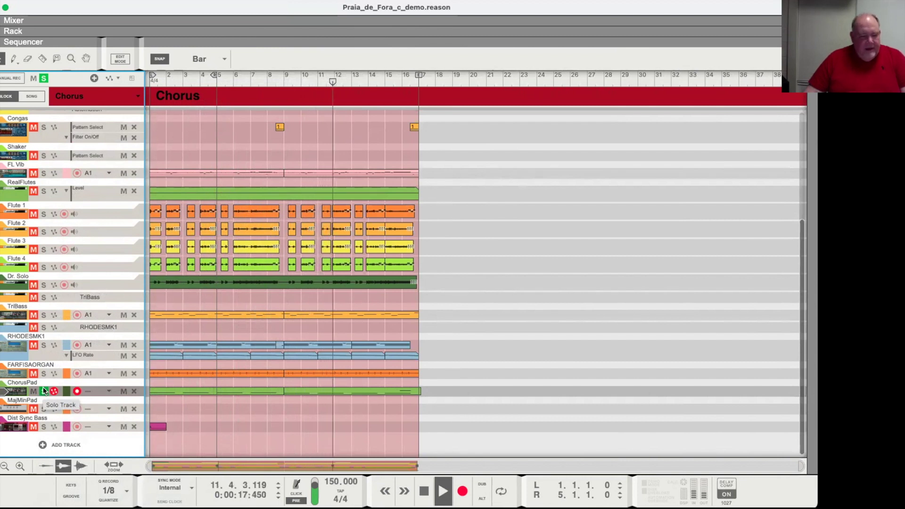
{"action": "key", "text": "space"}
{"action": "left_click", "coordinate": [44, 391]}
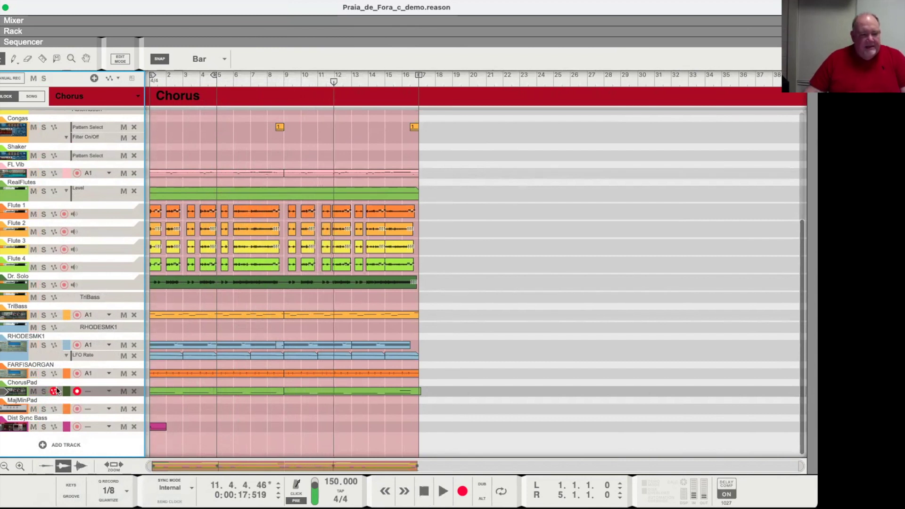
- Solo Dr. Solo and play the Chorus from bar 1 while viewing the clip's takes, then close the clip editor
{"action": "left_click", "coordinate": [44, 285]}
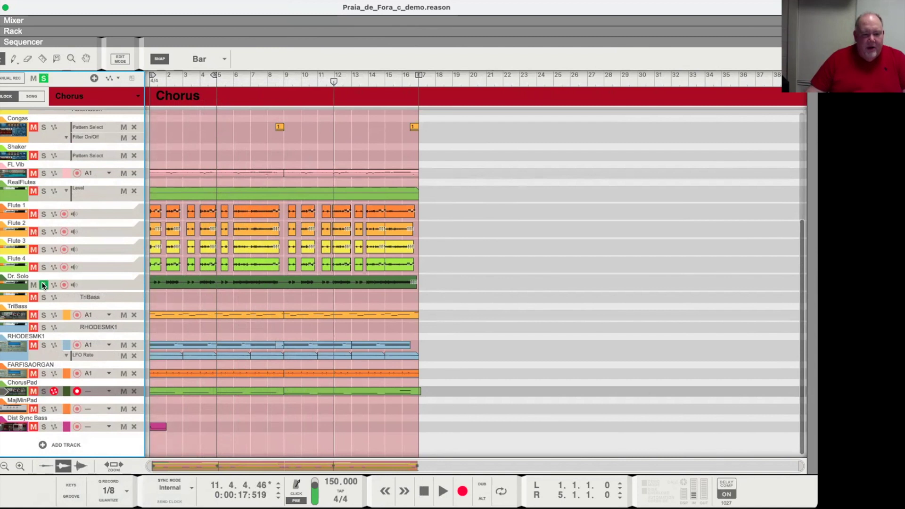
{"action": "left_click", "coordinate": [147, 84]}
{"action": "double_click", "coordinate": [189, 284]}
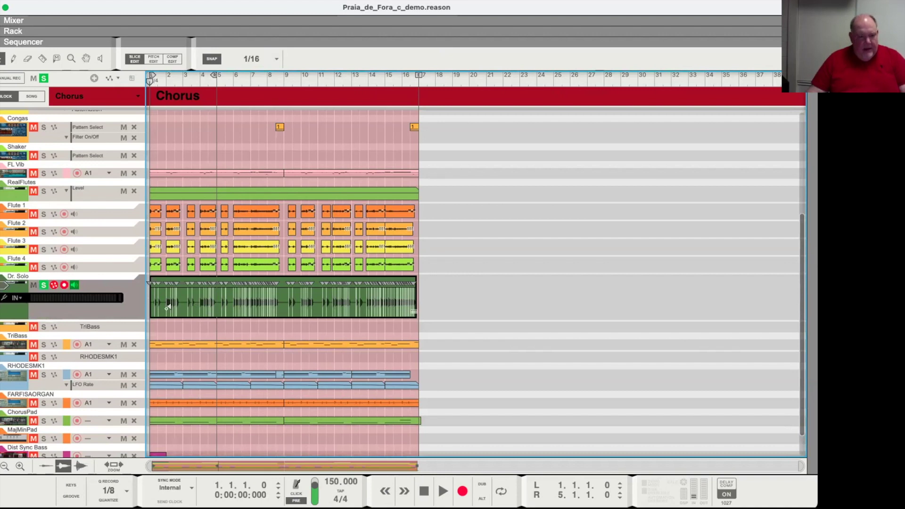
{"action": "left_click", "coordinate": [133, 303]}
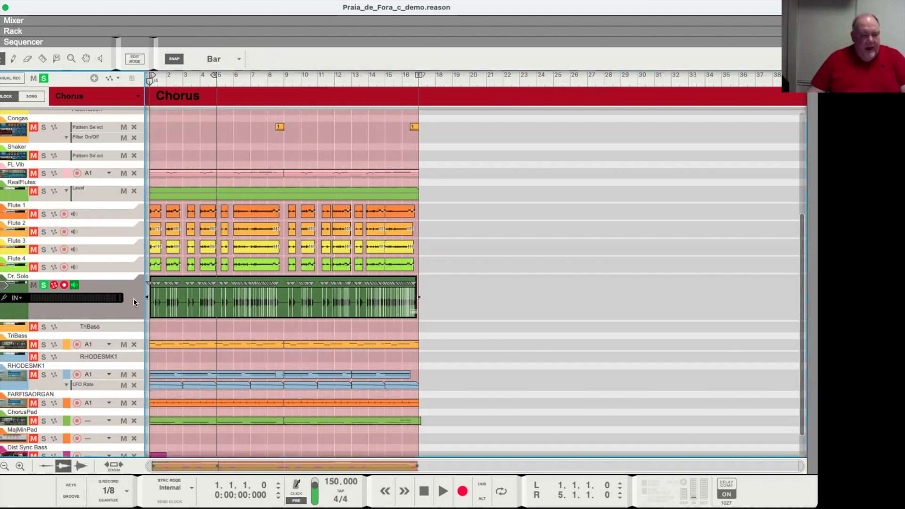
{"action": "double_click", "coordinate": [219, 285]}
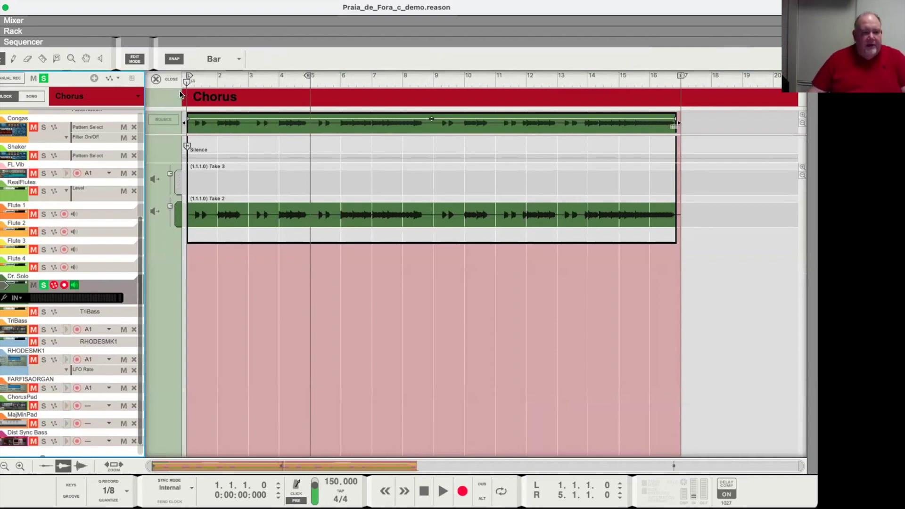
{"action": "key", "text": "space"}
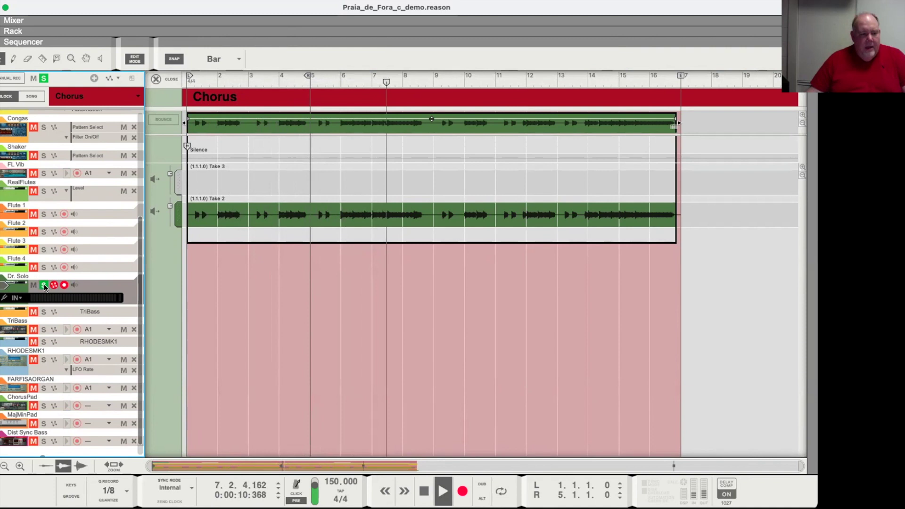
{"action": "key", "text": "Return"}
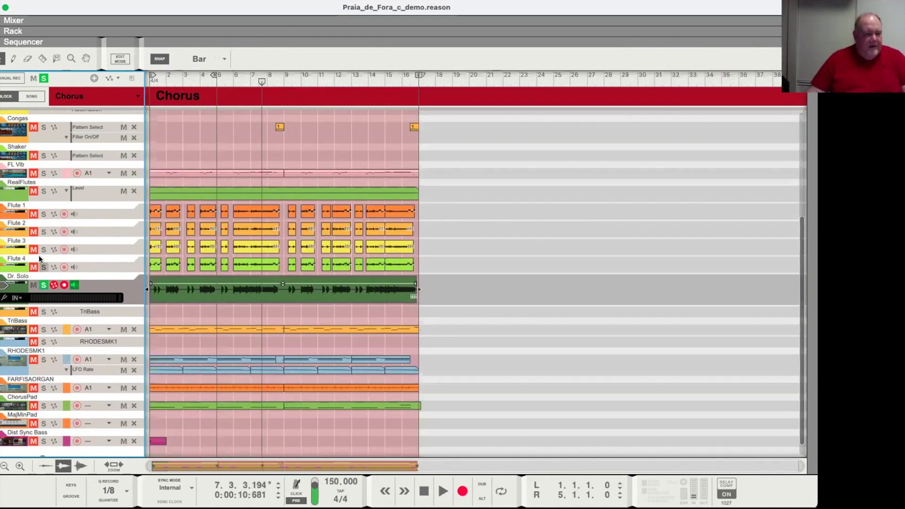
- Solo FL Vib and Flutes 1–4 together with Dr. Solo, play the Chorus from bar 1, and clear all solos
{"action": "left_click", "coordinate": [43, 284]}
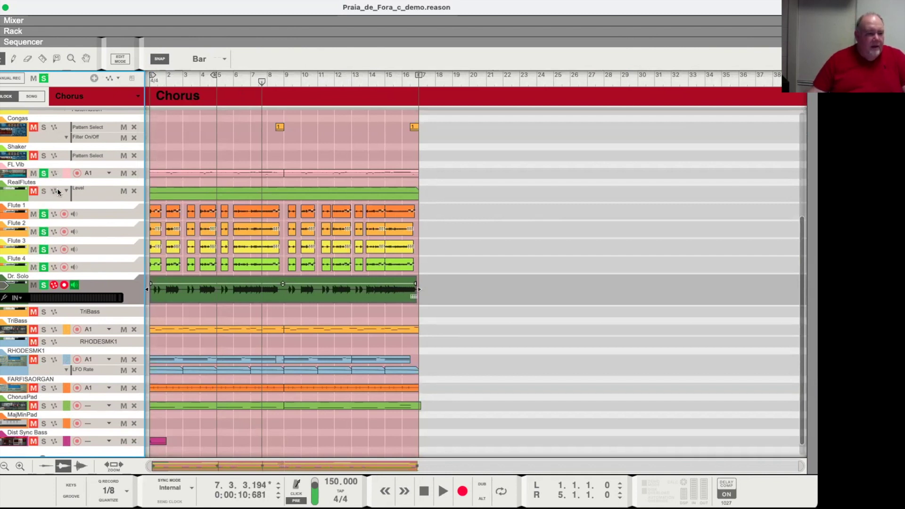
{"action": "left_click", "coordinate": [149, 84]}
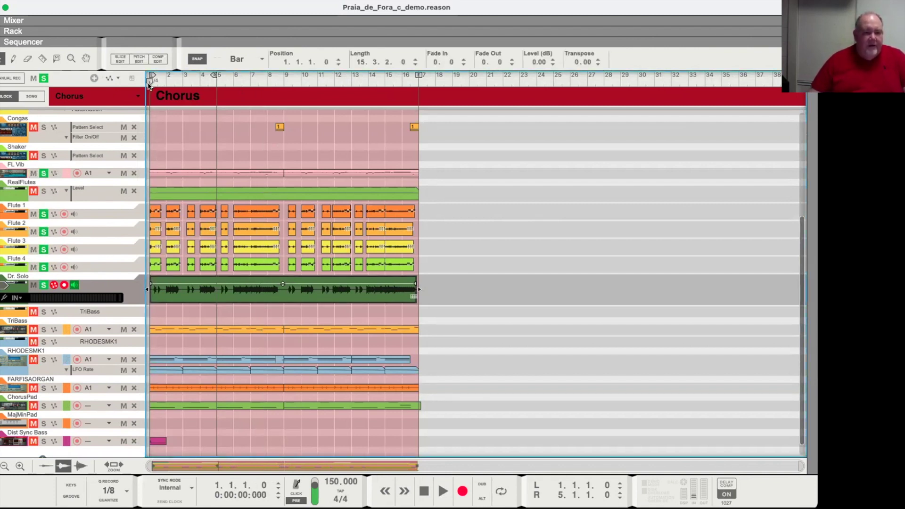
{"action": "key", "text": "space"}
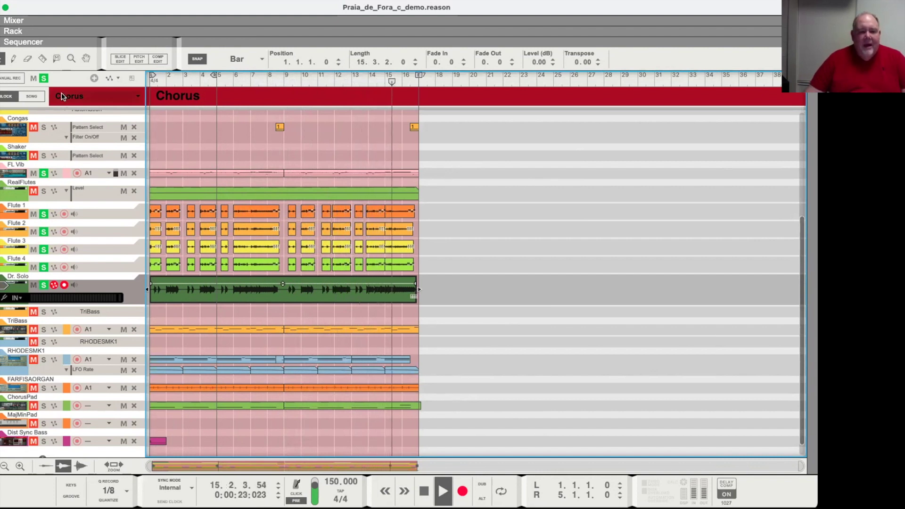
{"action": "key", "text": "space"}
{"action": "left_click", "coordinate": [44, 78]}
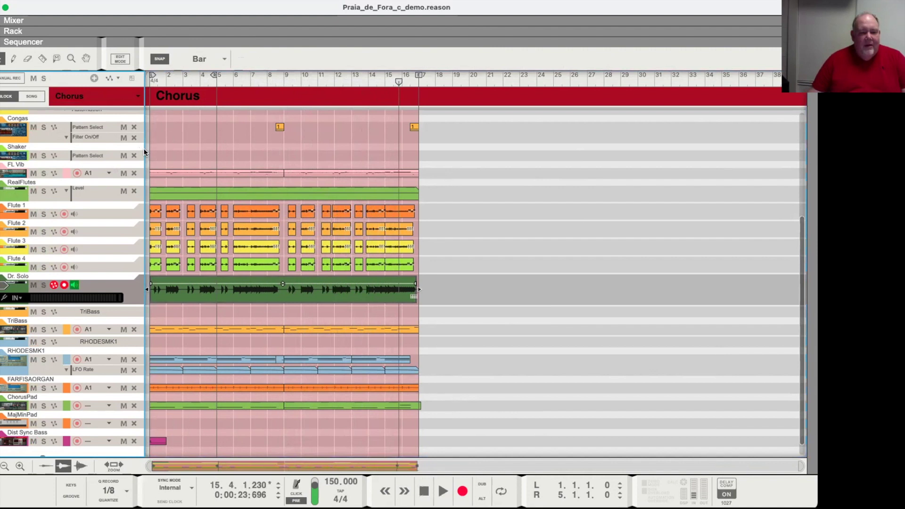
- Switch the sequencer to the Breakdown block and play it from bar 1
{"action": "scroll", "coordinate": [144, 147], "scroll_direction": "up", "scroll_amount": 5}
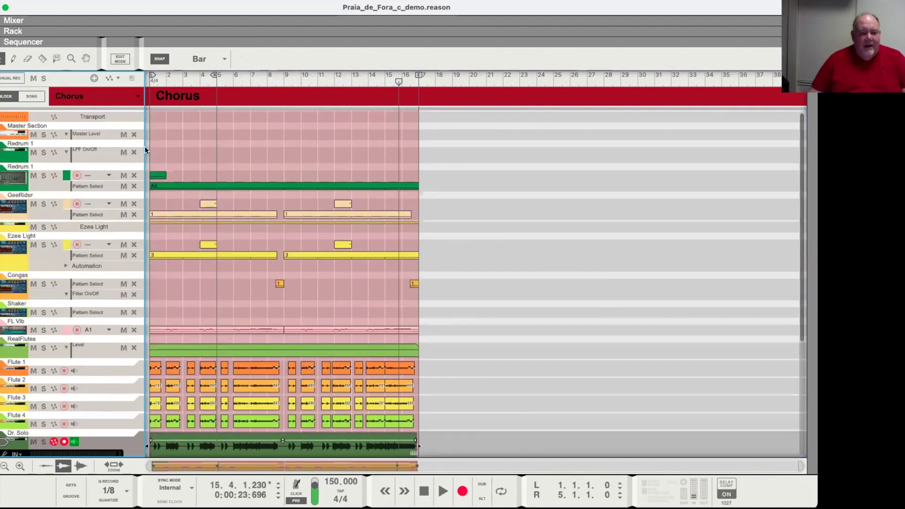
{"action": "left_click", "coordinate": [79, 96]}
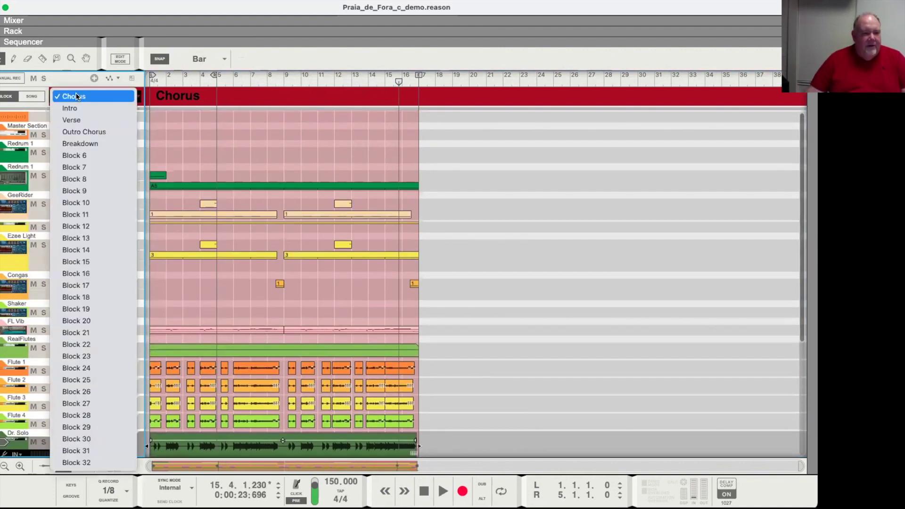
{"action": "left_click", "coordinate": [74, 144]}
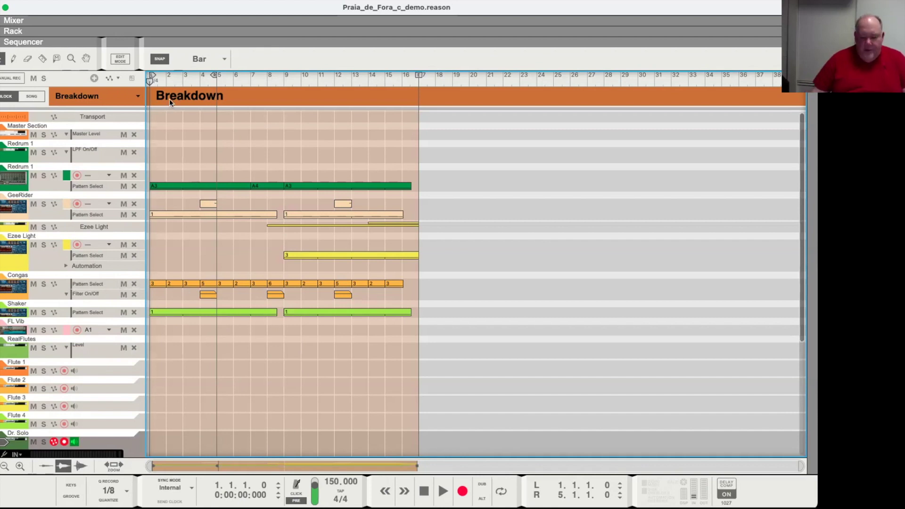
{"action": "key", "text": "space"}
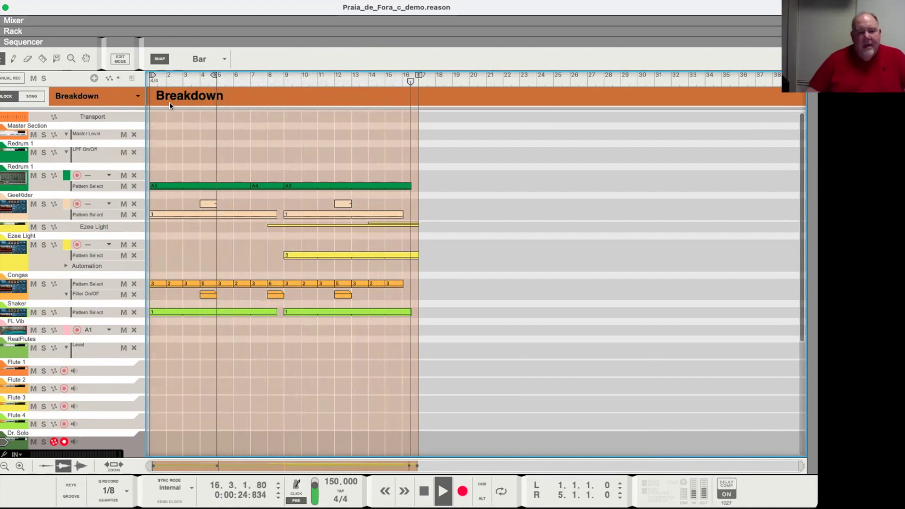
{"action": "key", "text": "space"}
- Switch to the Outro Chorus block and audition the MajMinPad track soloed from bar 1
{"action": "left_click", "coordinate": [74, 98]}
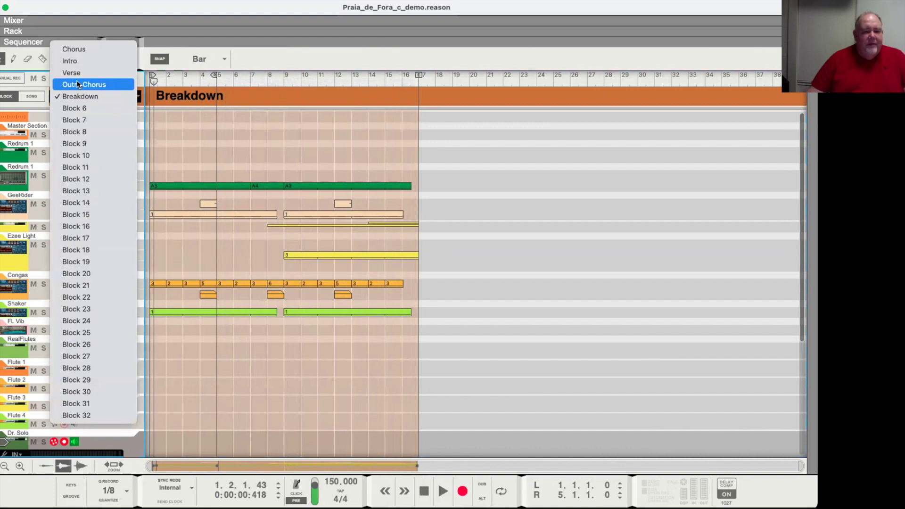
{"action": "left_click", "coordinate": [78, 85]}
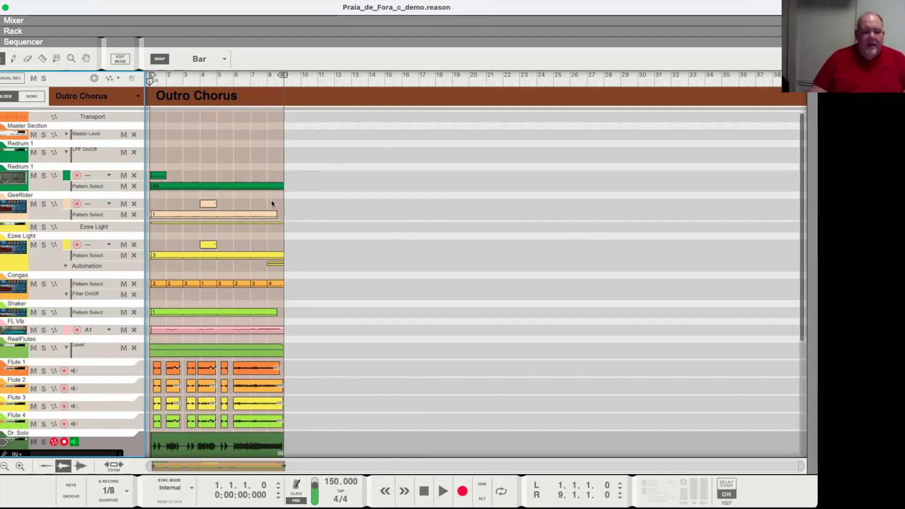
{"action": "scroll", "coordinate": [271, 203], "scroll_direction": "down", "scroll_amount": 5}
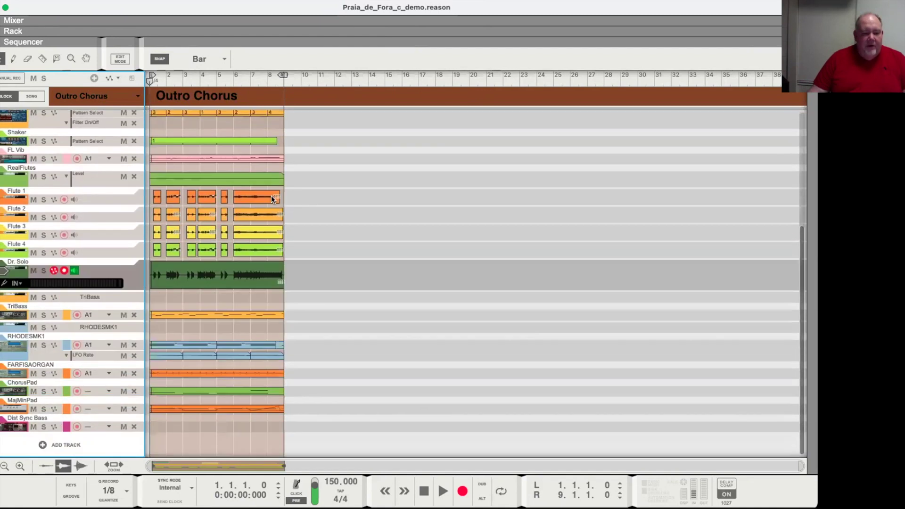
{"action": "left_click", "coordinate": [43, 409]}
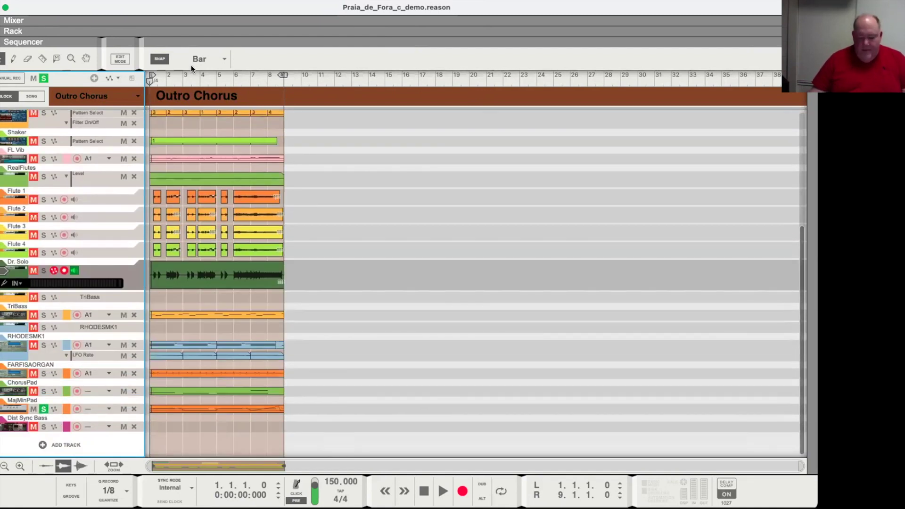
{"action": "key", "text": "space"}
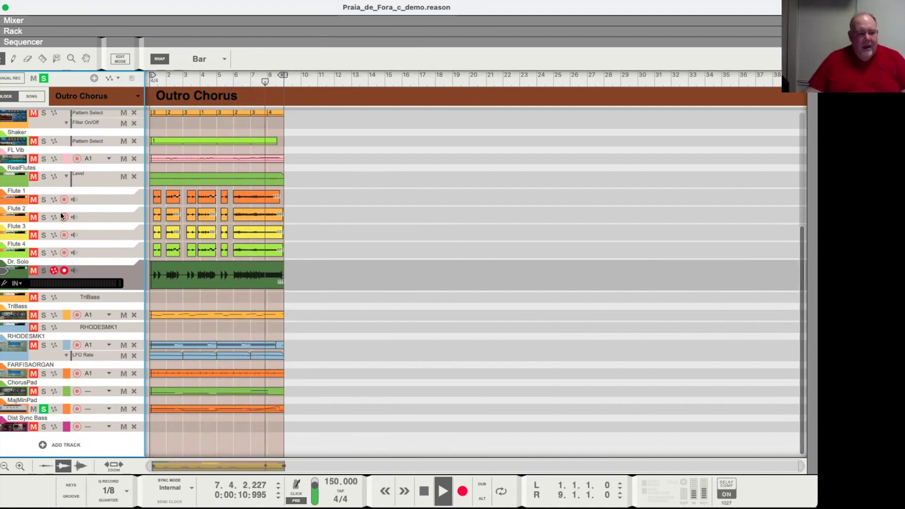
{"action": "key", "text": "space"}
- Clear all solos and play the full Outro Chorus block from bar 1
{"action": "scroll", "coordinate": [84, 174], "scroll_direction": "up", "scroll_amount": 5}
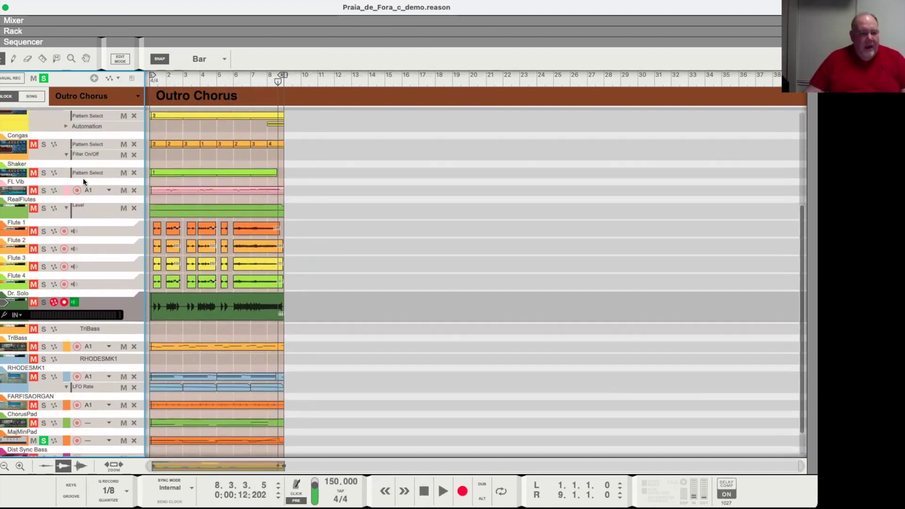
{"action": "scroll", "coordinate": [84, 173], "scroll_direction": "up", "scroll_amount": 3}
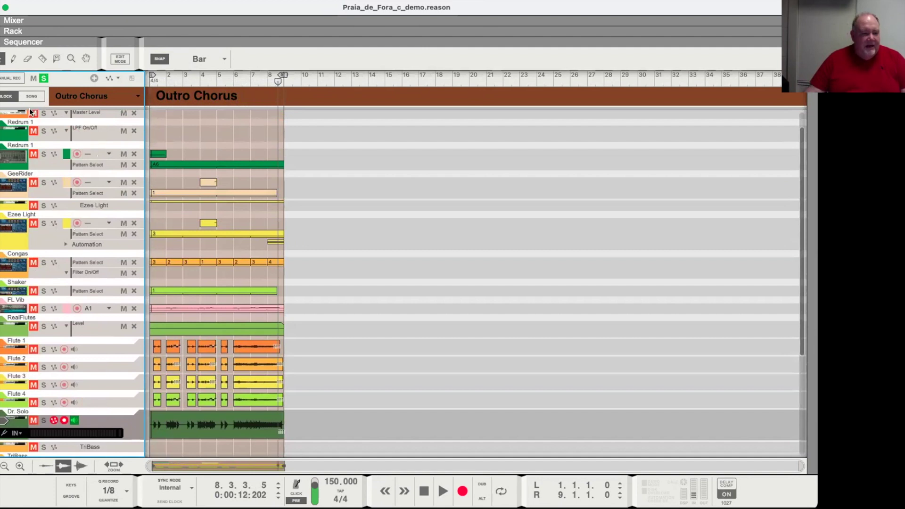
{"action": "left_click", "coordinate": [44, 78]}
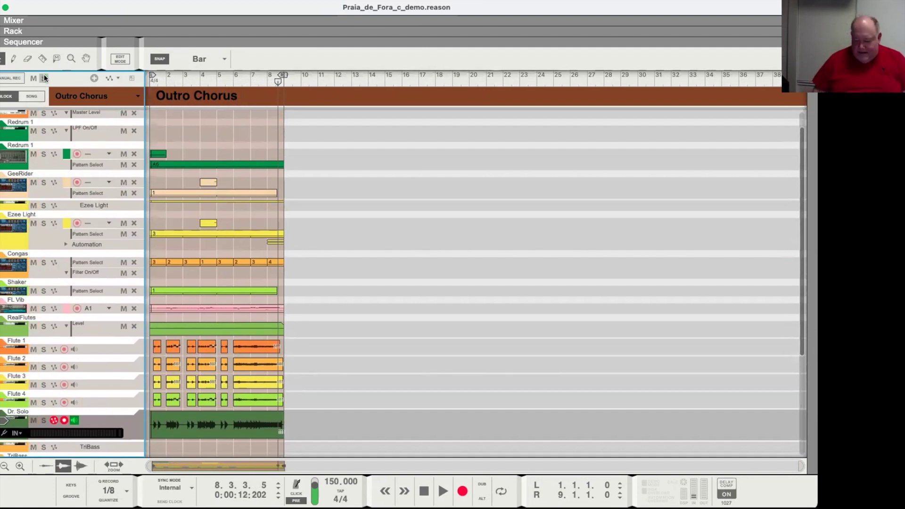
{"action": "key", "text": "Home"}
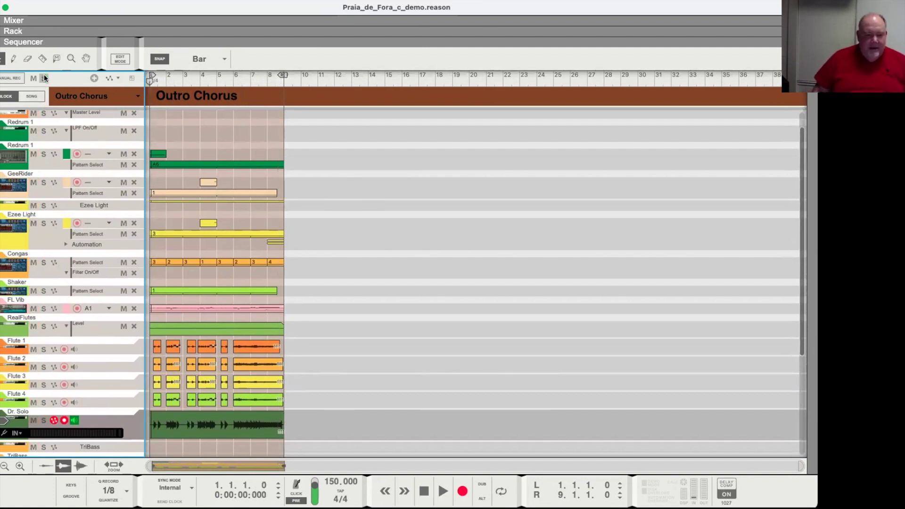
{"action": "key", "text": "space"}
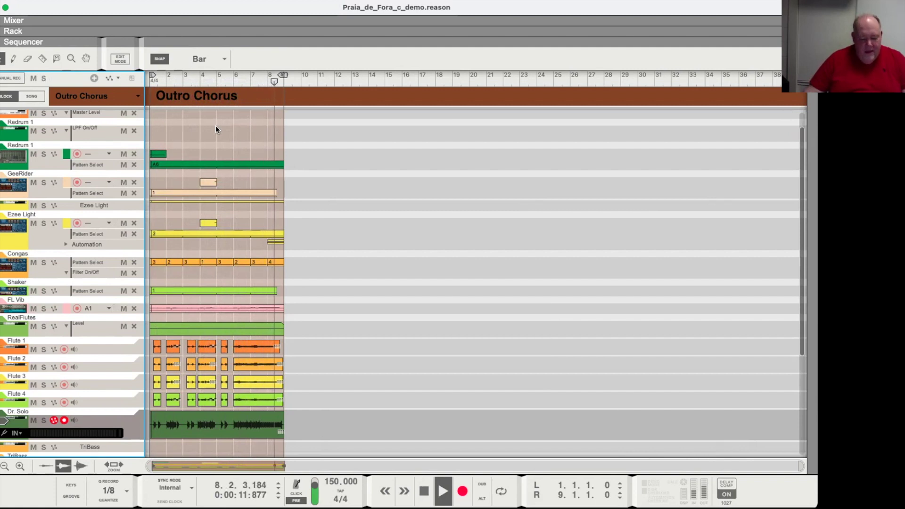
{"action": "key", "text": "space"}
- Return the sequencer to Song view and select arrangement blocks in order from the Intro to the Outro Chorus
{"action": "key", "text": "ctrl+b"}
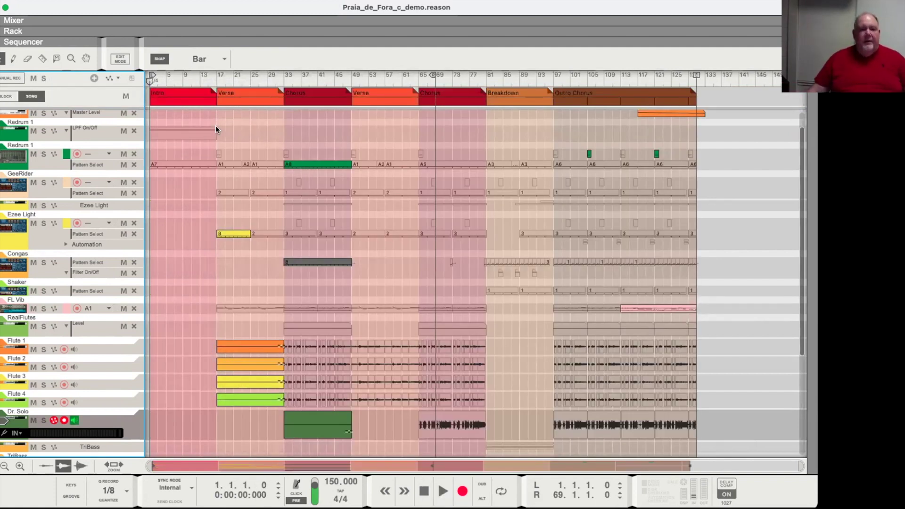
{"action": "left_click", "coordinate": [180, 96]}
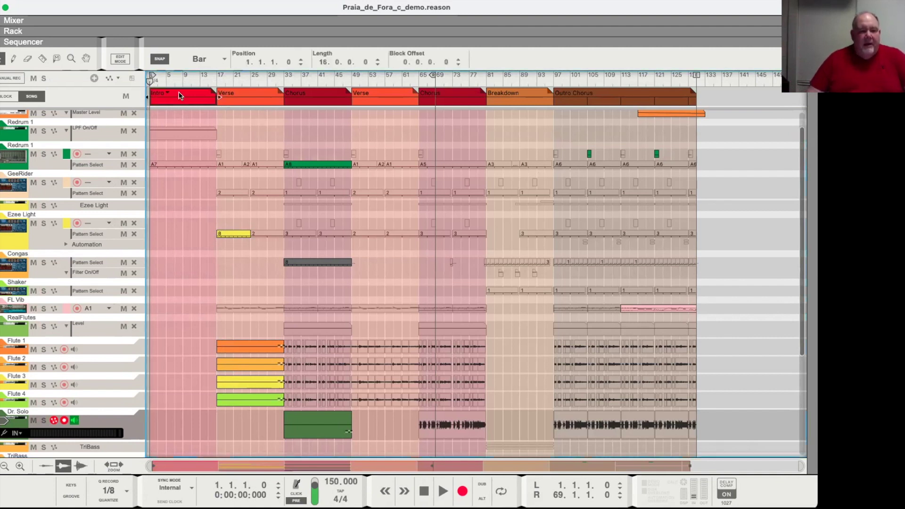
{"action": "left_click", "coordinate": [245, 94]}
{"action": "left_click", "coordinate": [383, 95]}
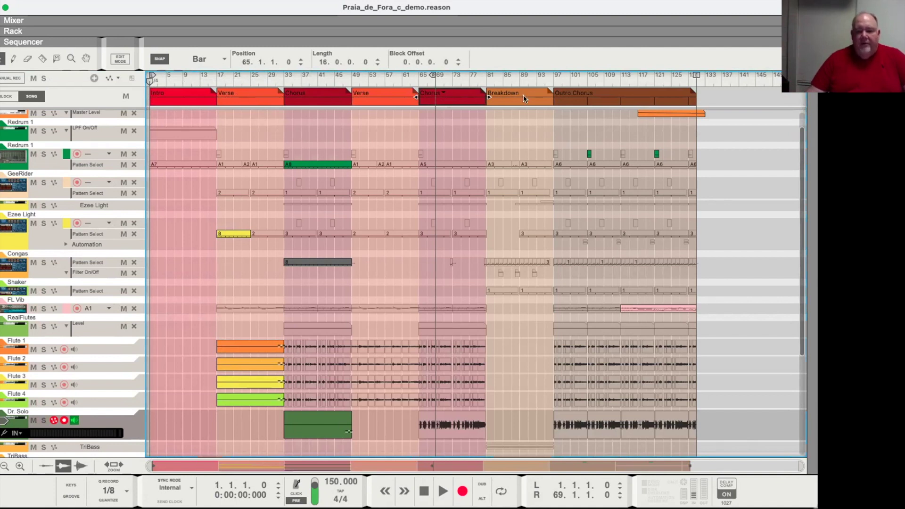
{"action": "left_click", "coordinate": [593, 94]}
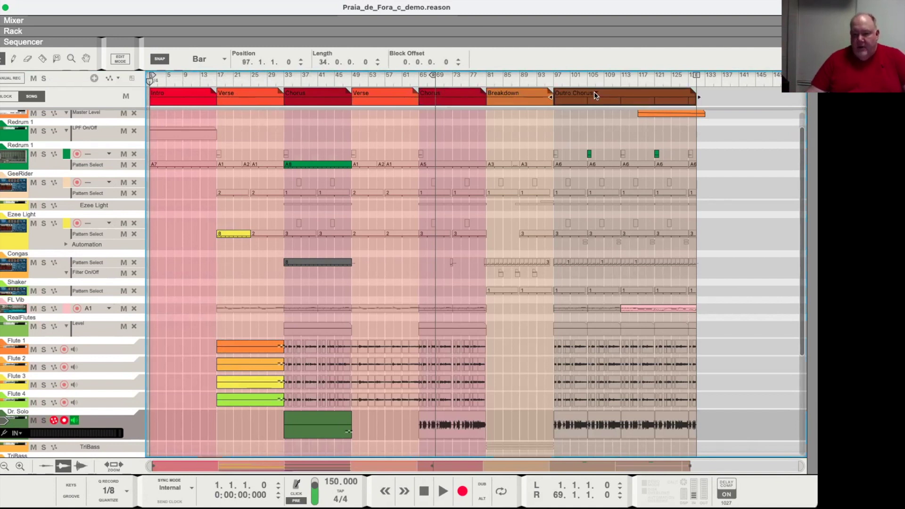
- Open the Master Level automation clip over the Outro Chorus and look through the song-level clips on the other tracks
{"action": "scroll", "coordinate": [604, 165], "scroll_direction": "up", "scroll_amount": 2}
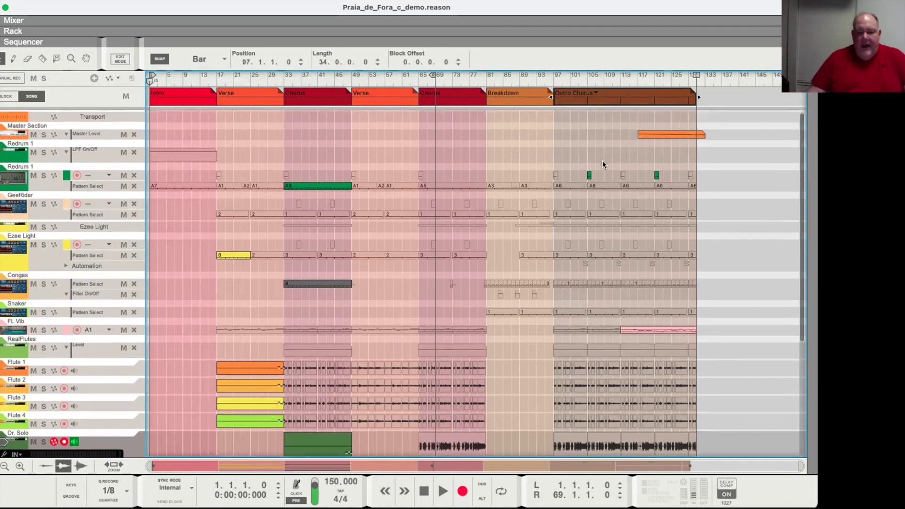
{"action": "double_click", "coordinate": [648, 135]}
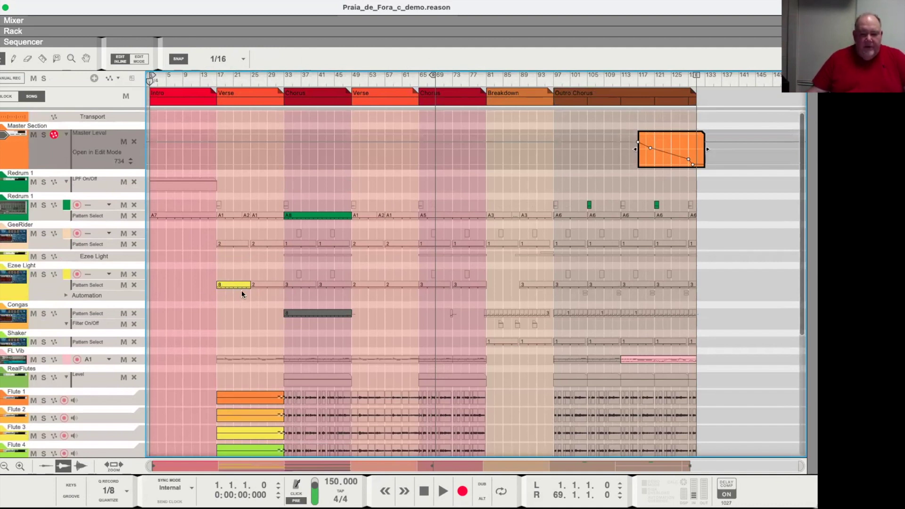
{"action": "scroll", "coordinate": [242, 291], "scroll_direction": "down", "scroll_amount": 2}
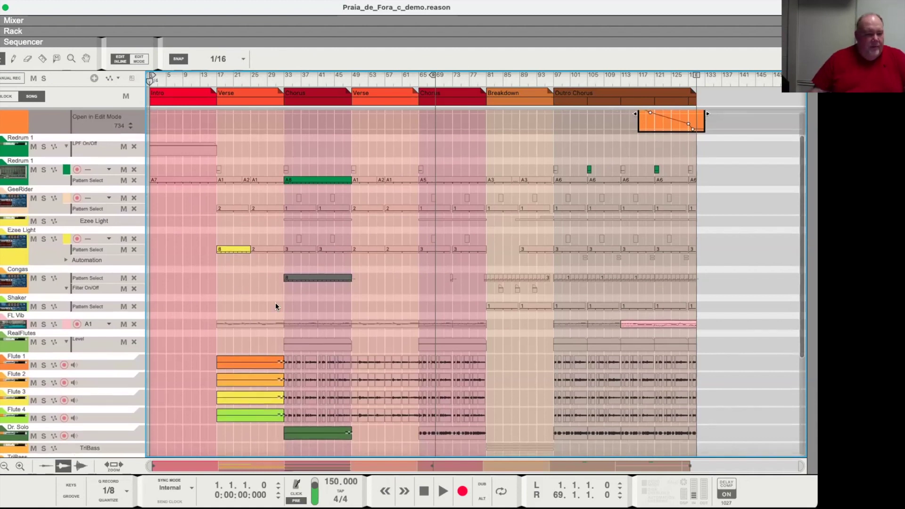
{"action": "scroll", "coordinate": [302, 305], "scroll_direction": "down", "scroll_amount": 5}
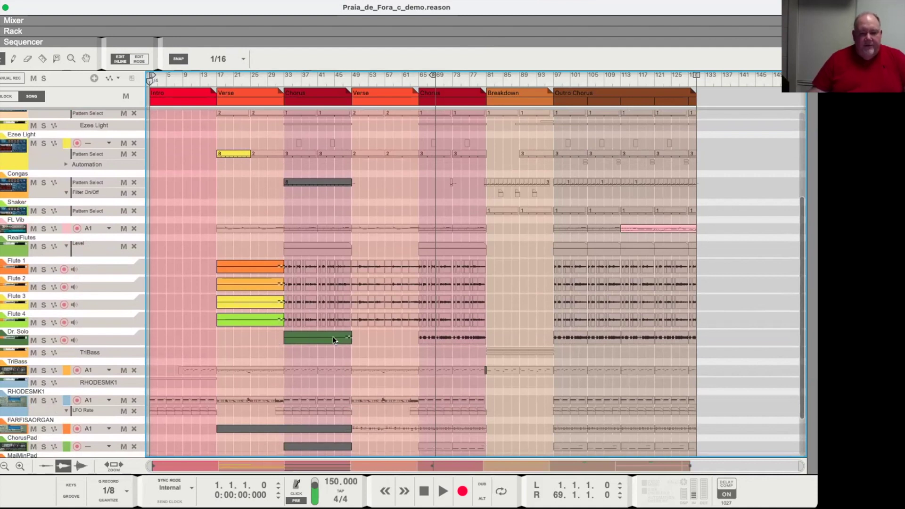
{"action": "scroll", "coordinate": [333, 336], "scroll_direction": "down", "scroll_amount": 3}
{"action": "scroll", "coordinate": [332, 336], "scroll_direction": "up", "scroll_amount": 10}
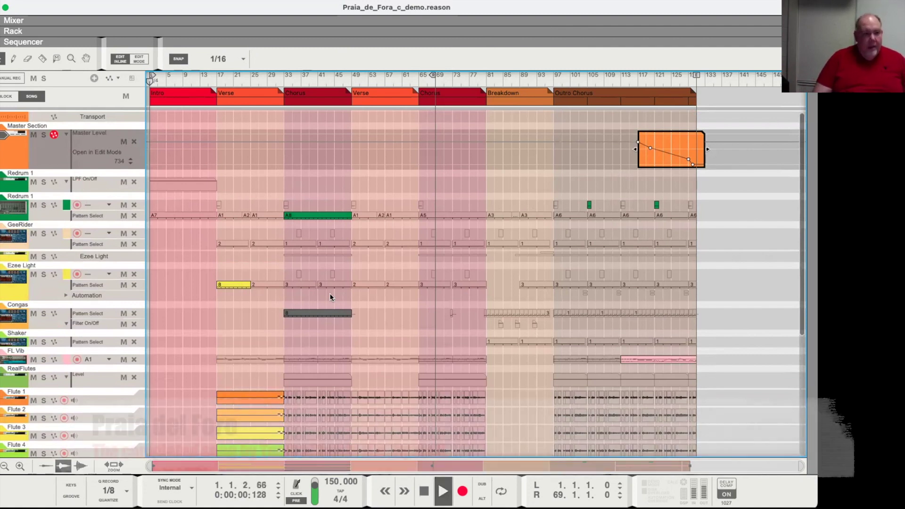
- Play the whole song from bar 1 while viewing all tracks, and select the Master Section track during the Outro Chorus
{"action": "key", "text": "space"}
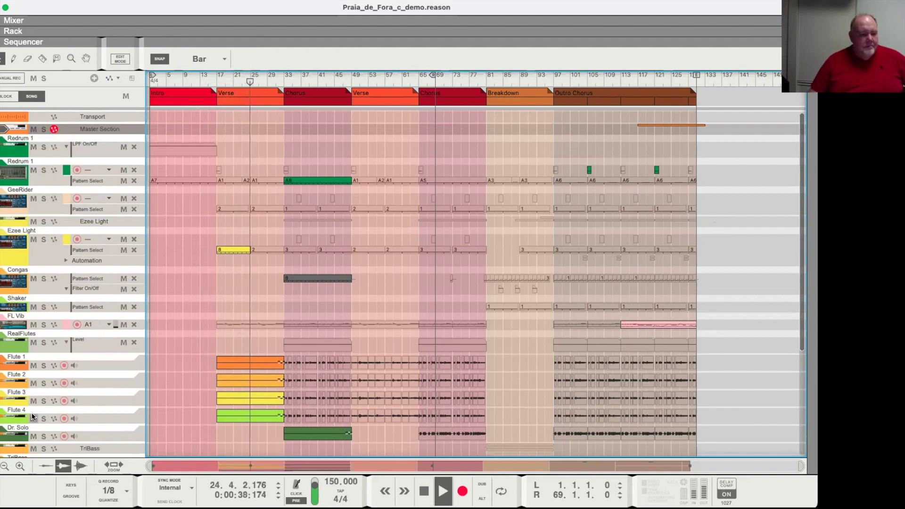
{"action": "scroll", "coordinate": [33, 412], "scroll_direction": "down", "scroll_amount": 3}
{"action": "scroll", "coordinate": [33, 412], "scroll_direction": "down", "scroll_amount": 3}
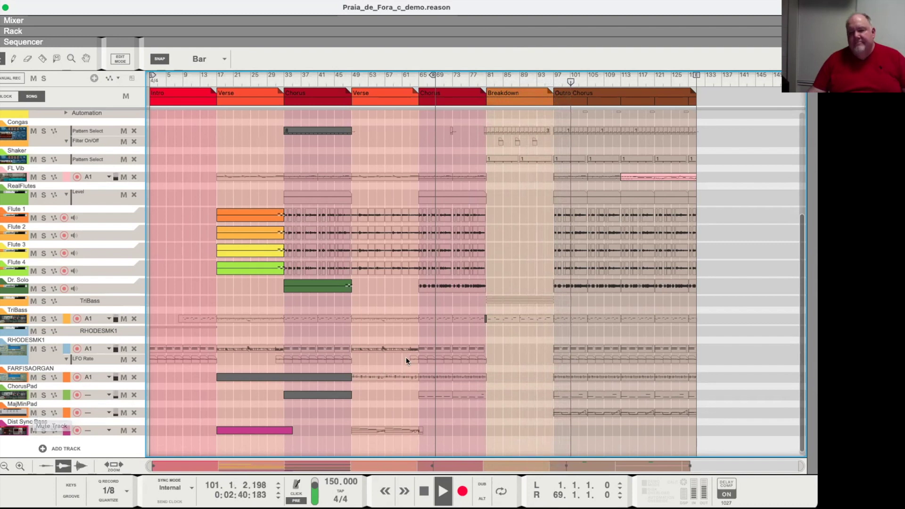
{"action": "scroll", "coordinate": [748, 279], "scroll_direction": "up", "scroll_amount": 1}
{"action": "scroll", "coordinate": [750, 279], "scroll_direction": "up", "scroll_amount": 5}
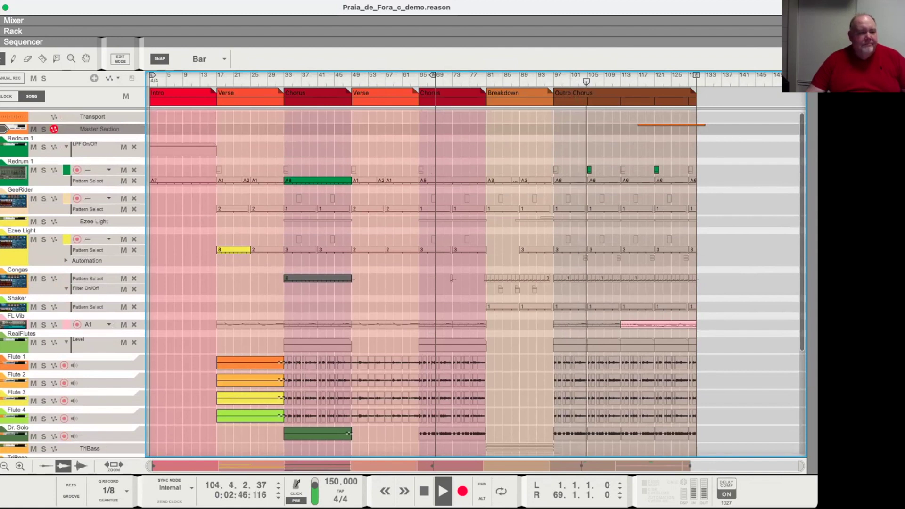
{"action": "left_click", "coordinate": [18, 131]}
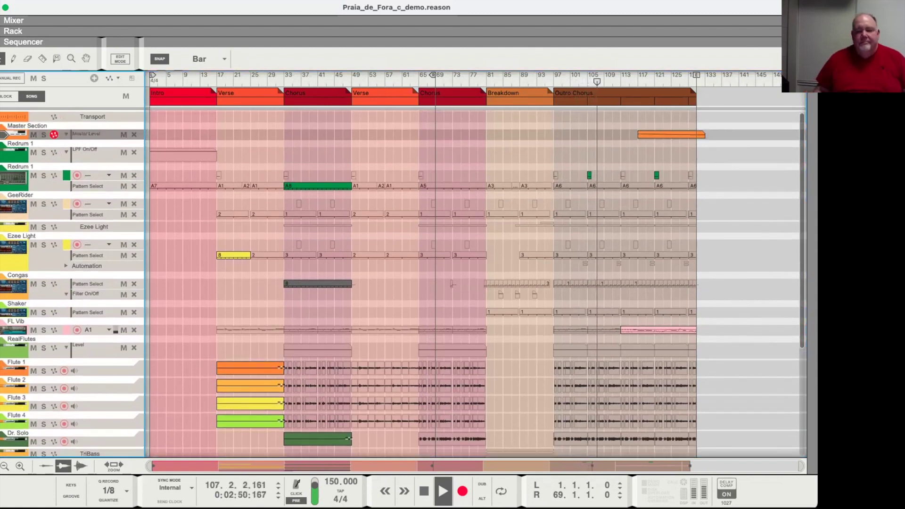